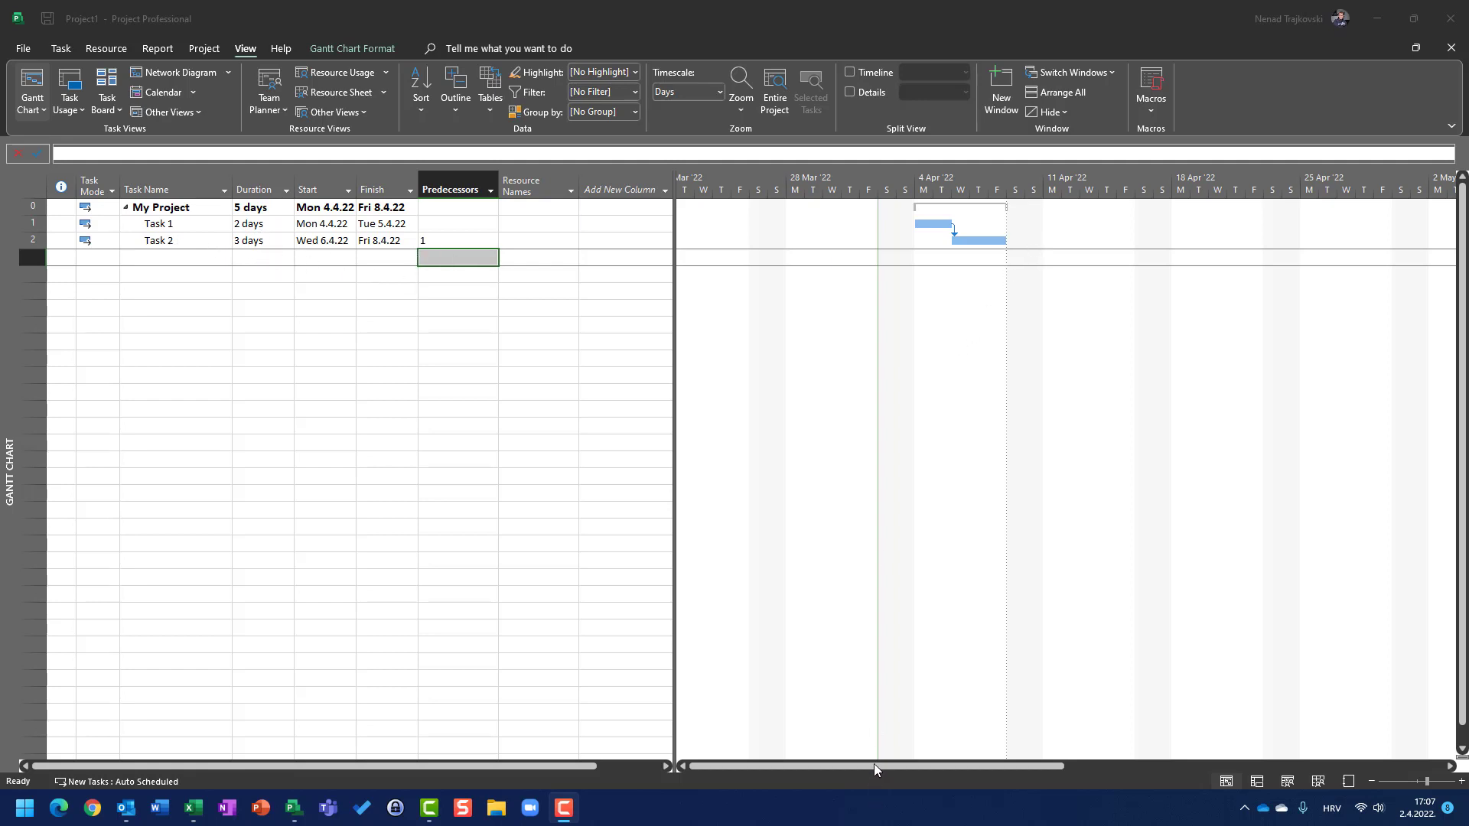
Set a Start No Later Than constraint dated Wed 13.4.2022 on Task 2, choosing to continue with that constraint despite the task link.
left_click_drag(874, 763, 934, 764)
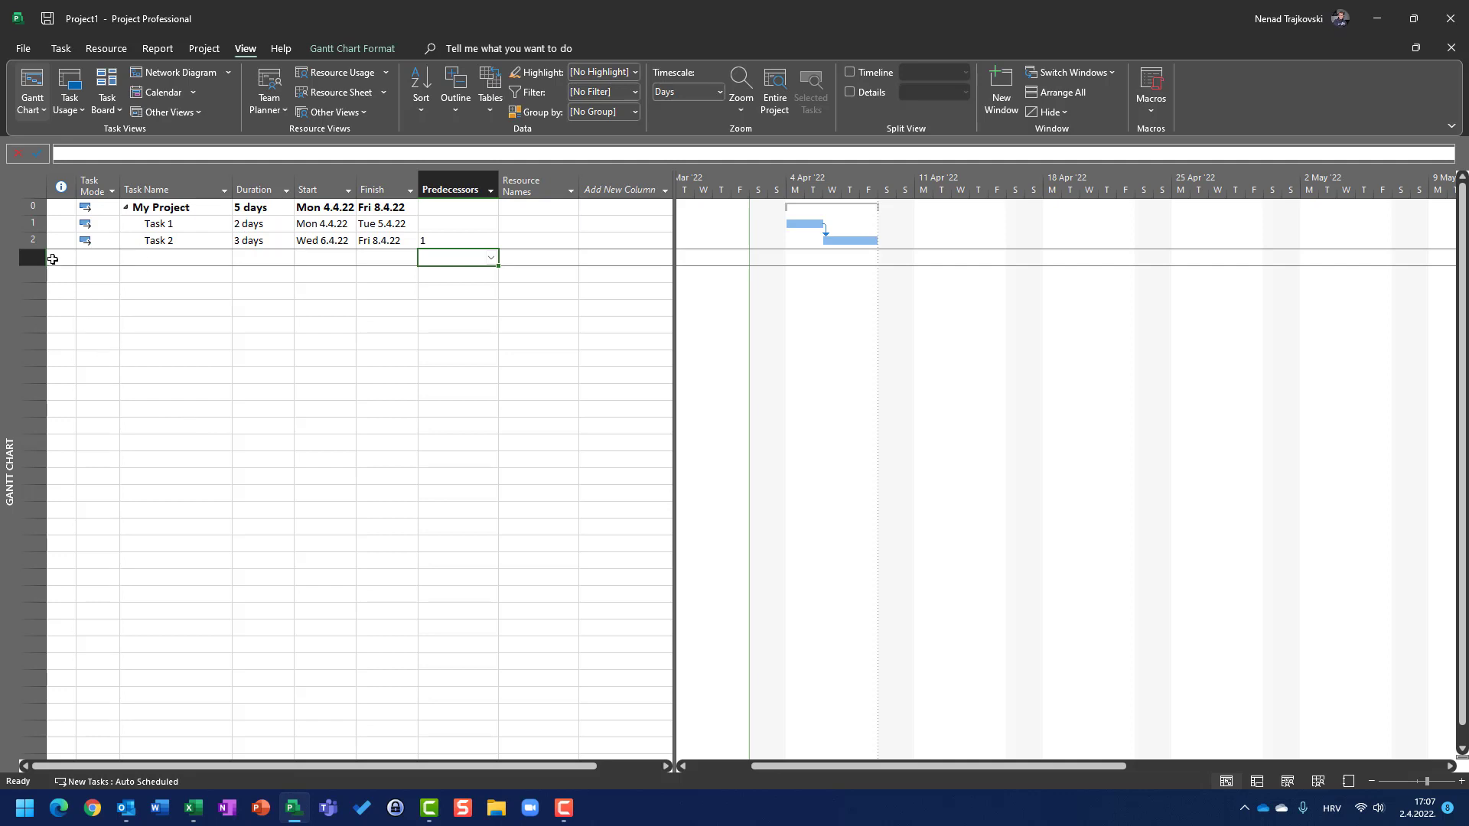
left_click(28, 239)
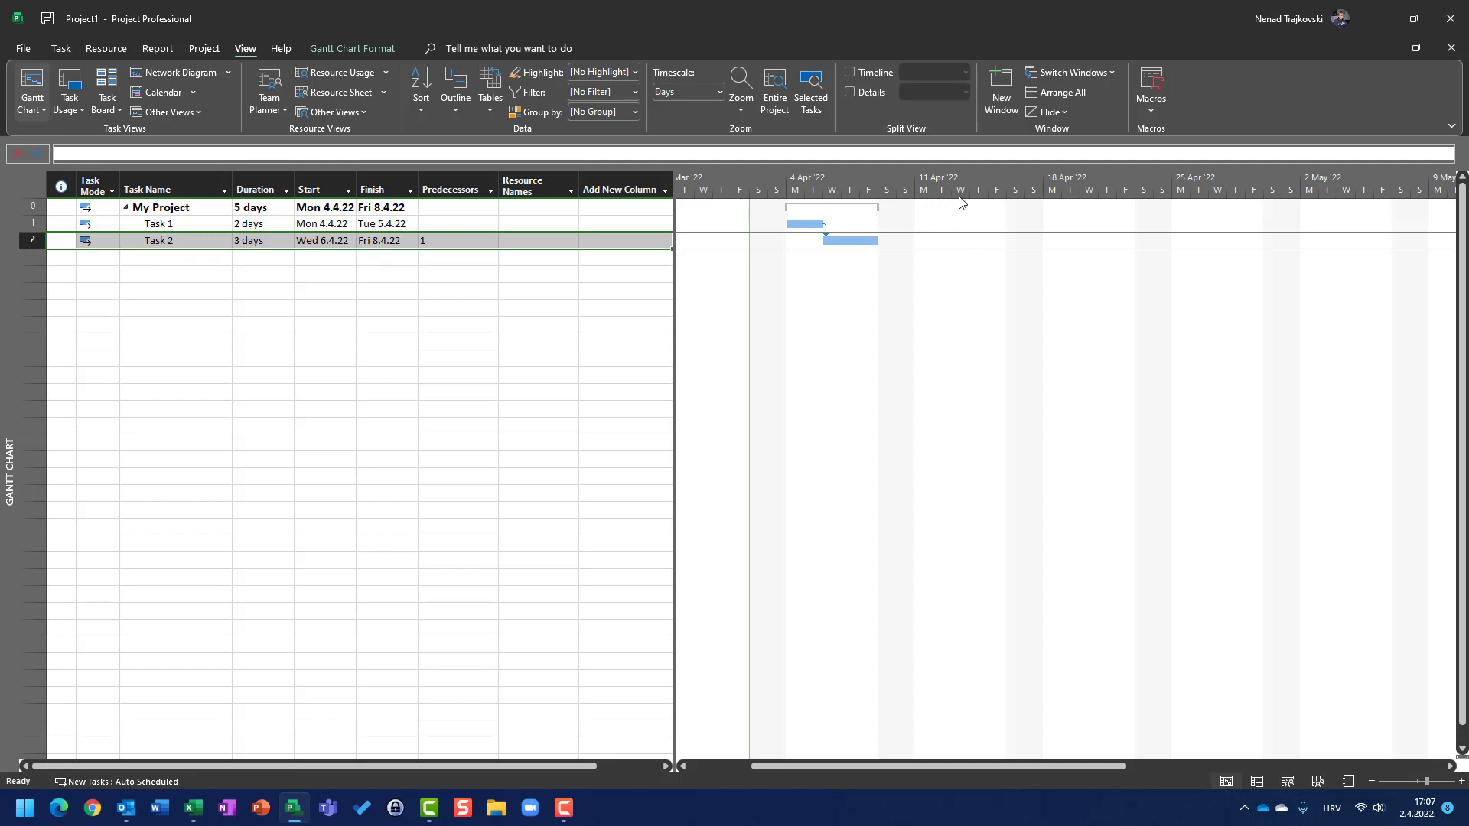
double_click(28, 242)
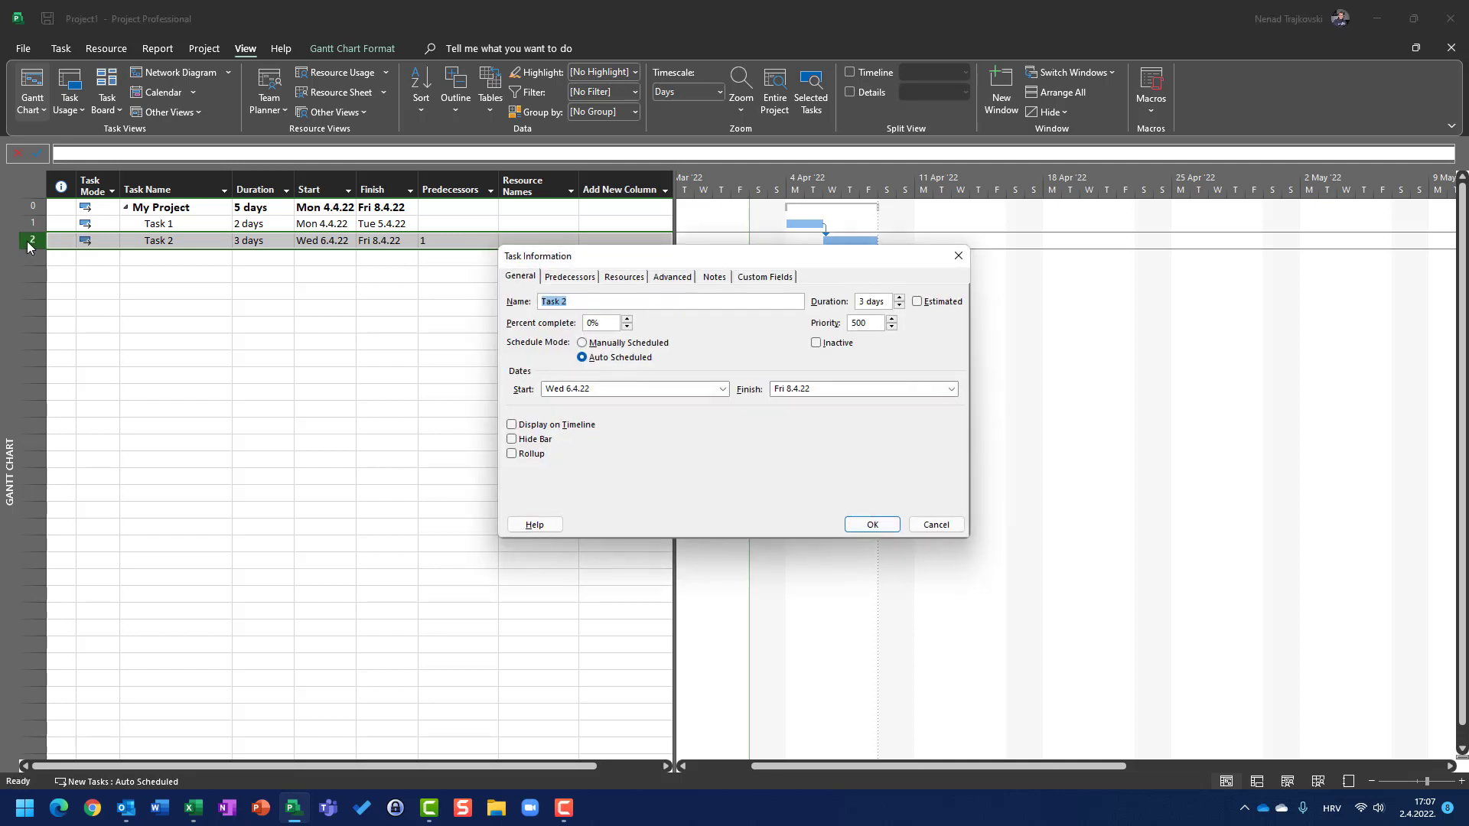
left_click(676, 279)
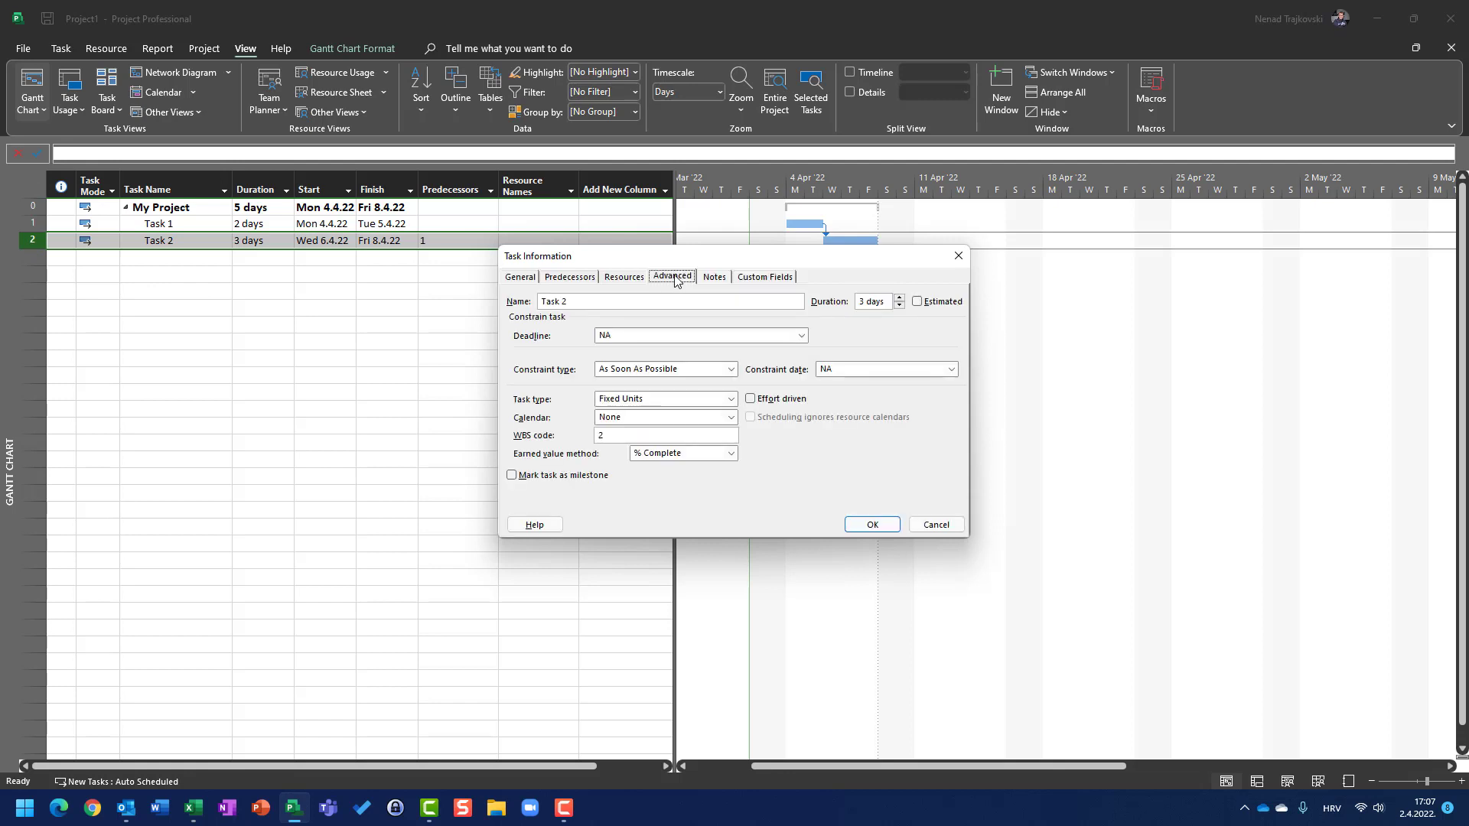
left_click(690, 374)
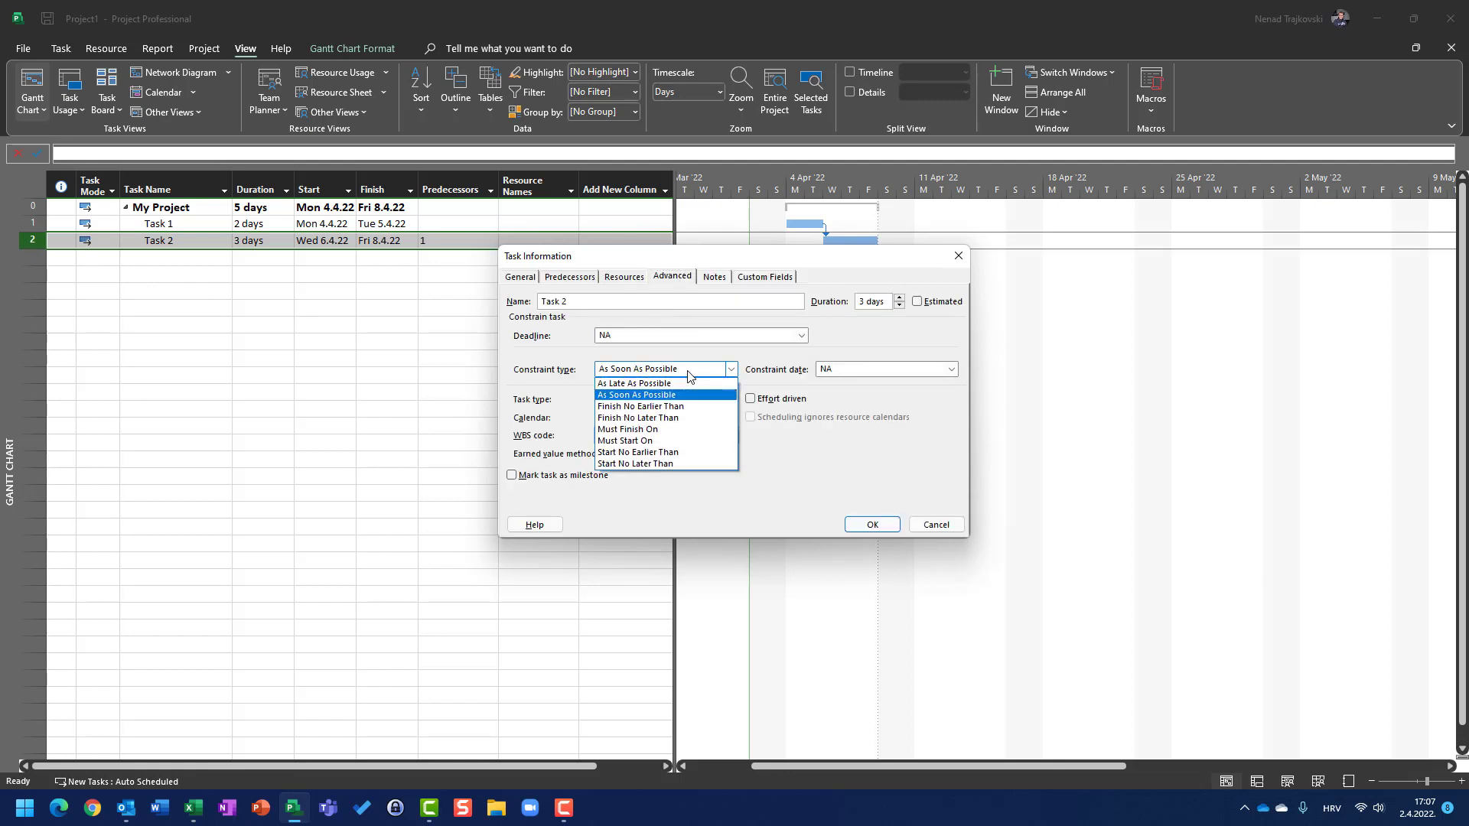
left_click(670, 465)
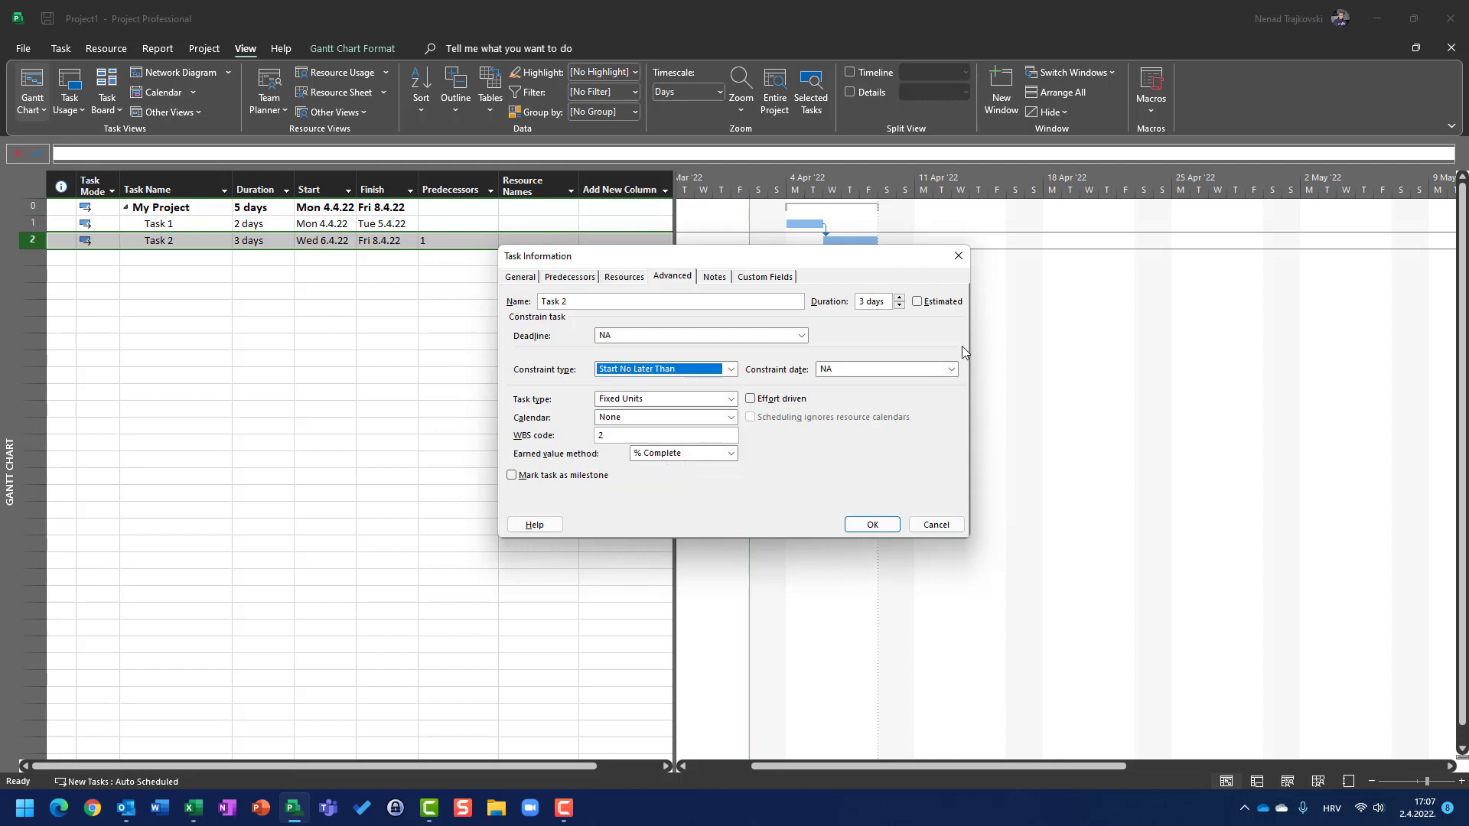
left_click(953, 369)
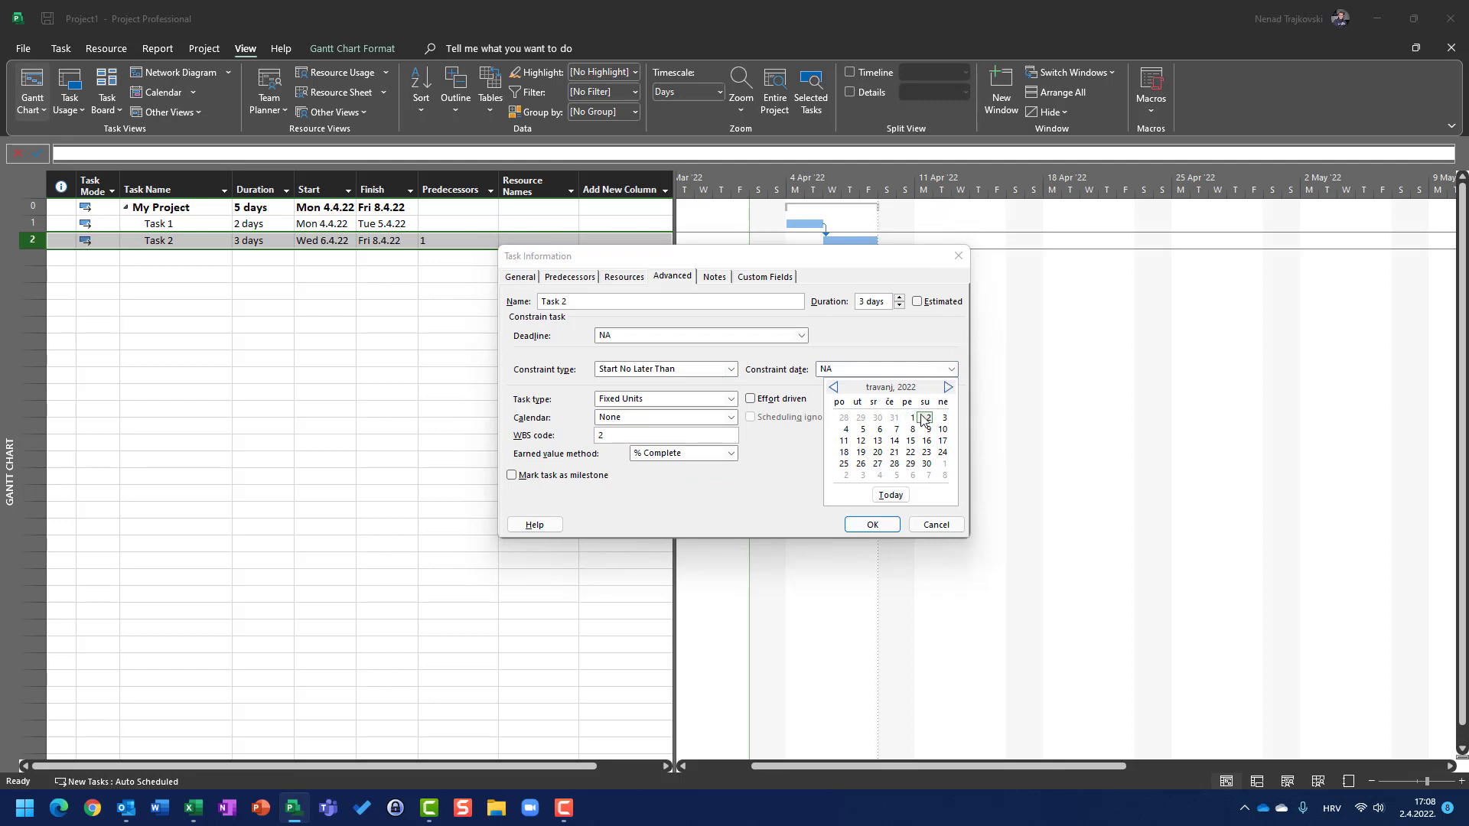
left_click(878, 442)
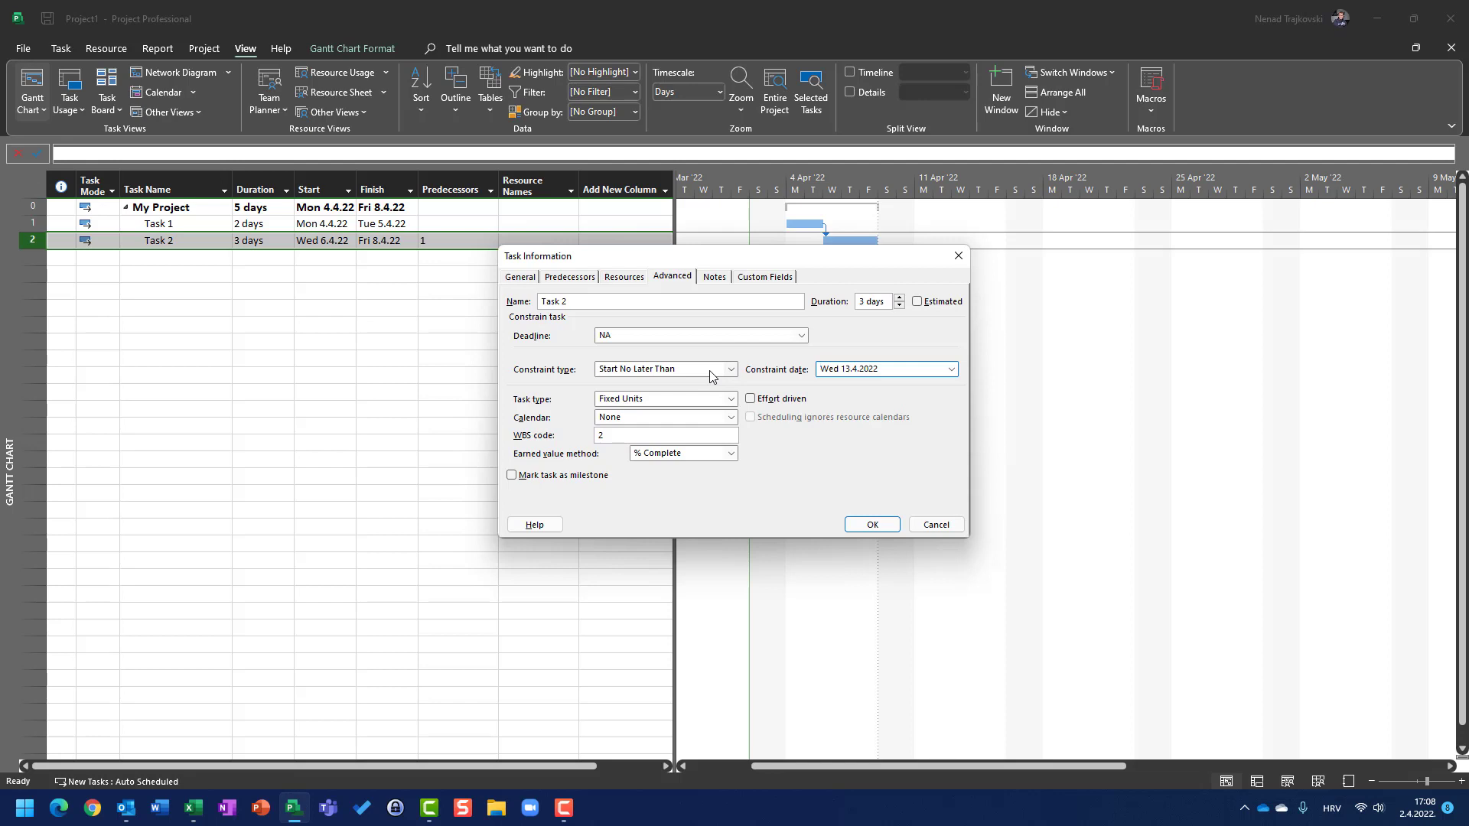
left_click(872, 525)
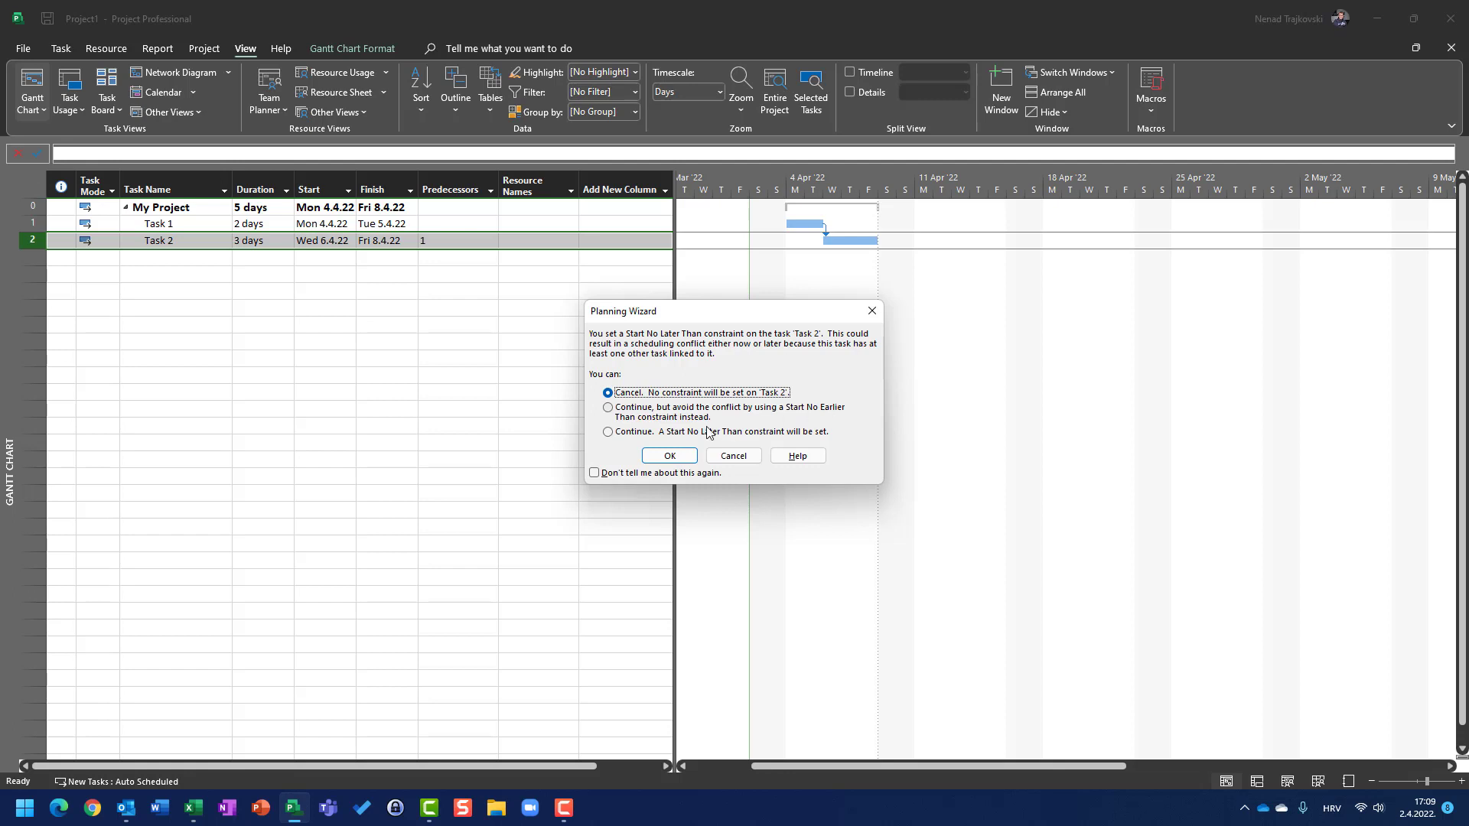
left_click(614, 440)
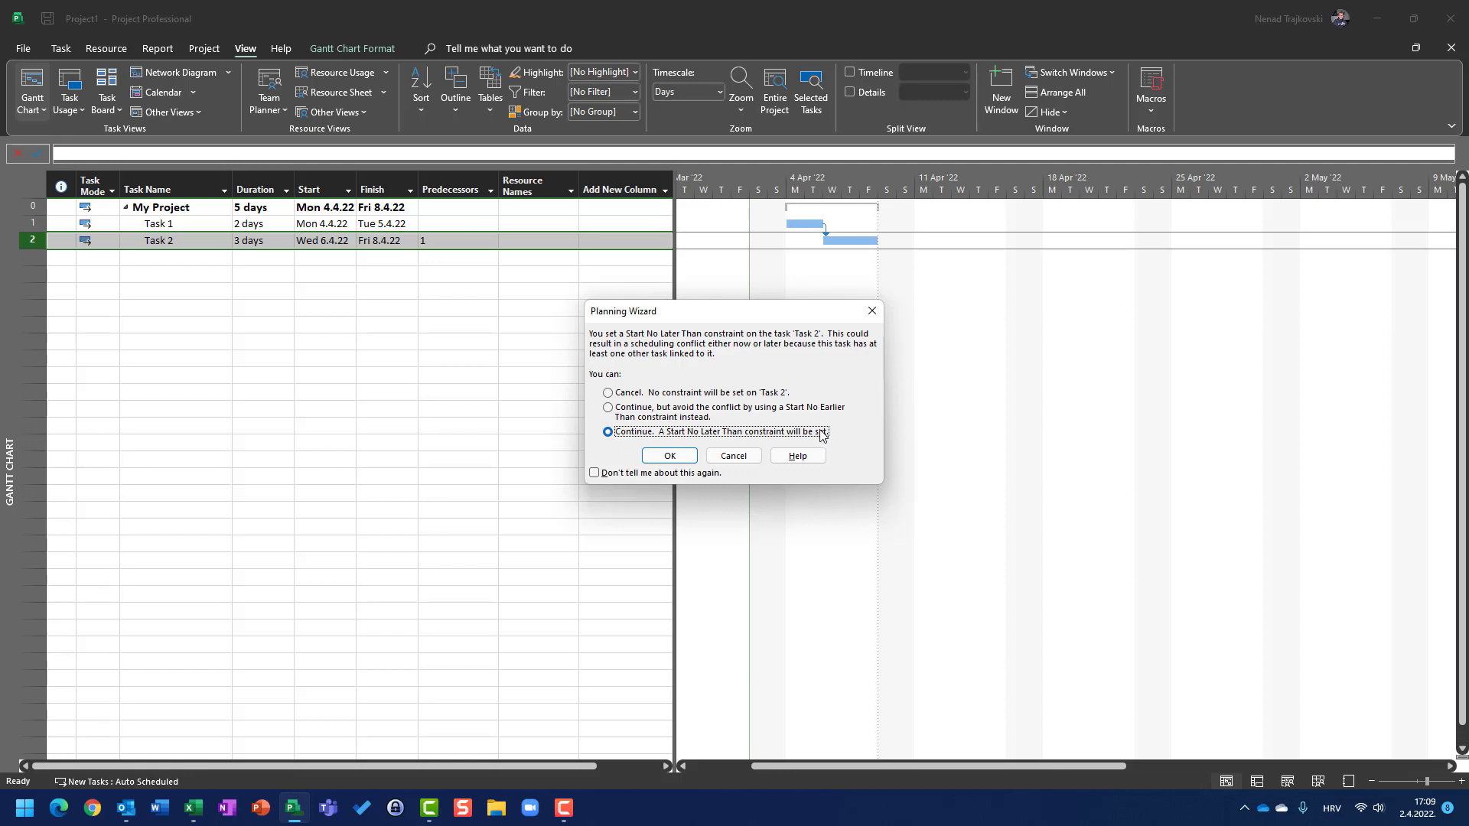
left_click(671, 457)
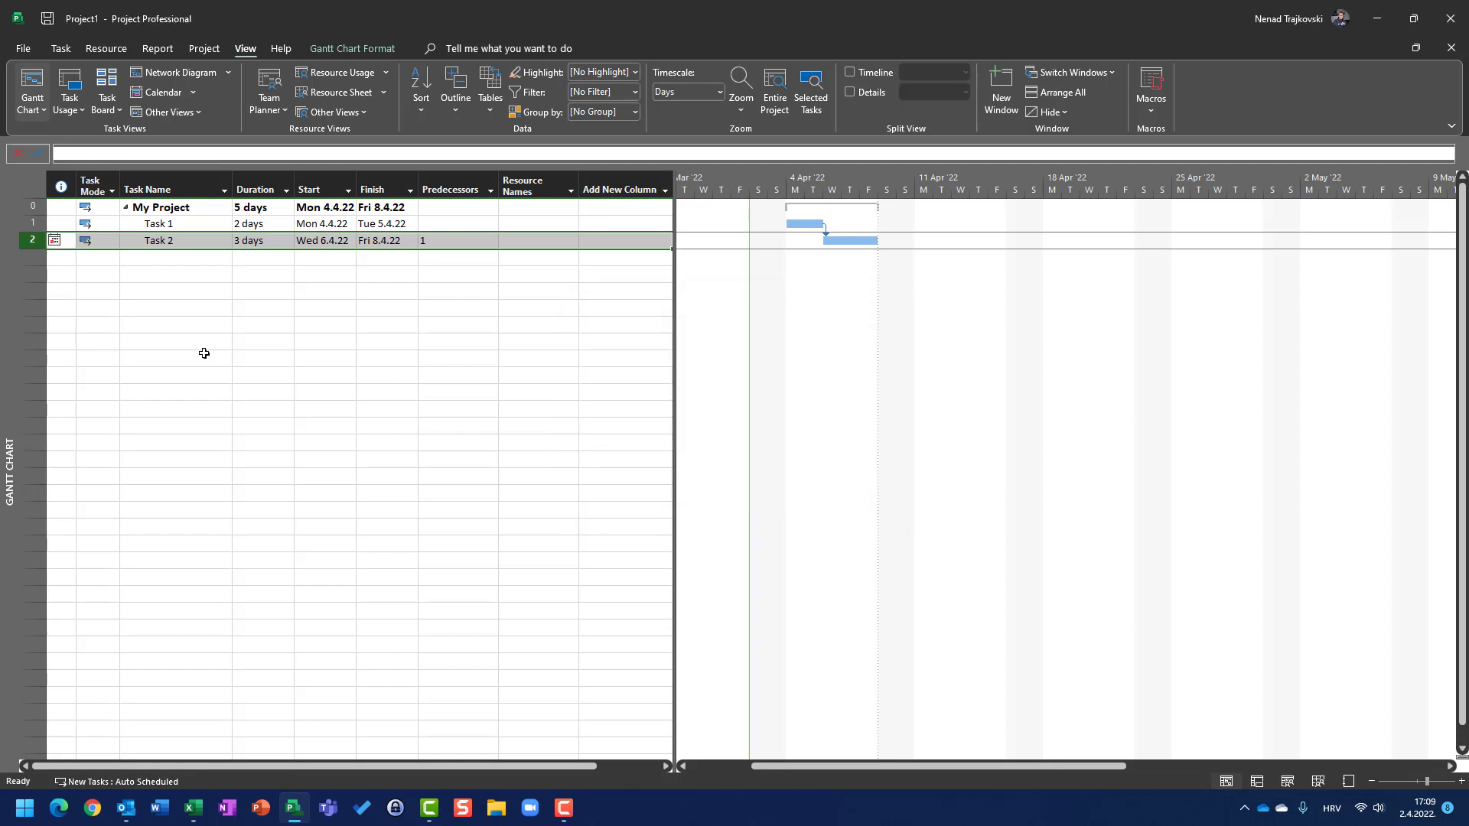
Try a duration of 1 day for Task 2 and undo the change.
mouse_move(56, 243)
left_click(243, 240)
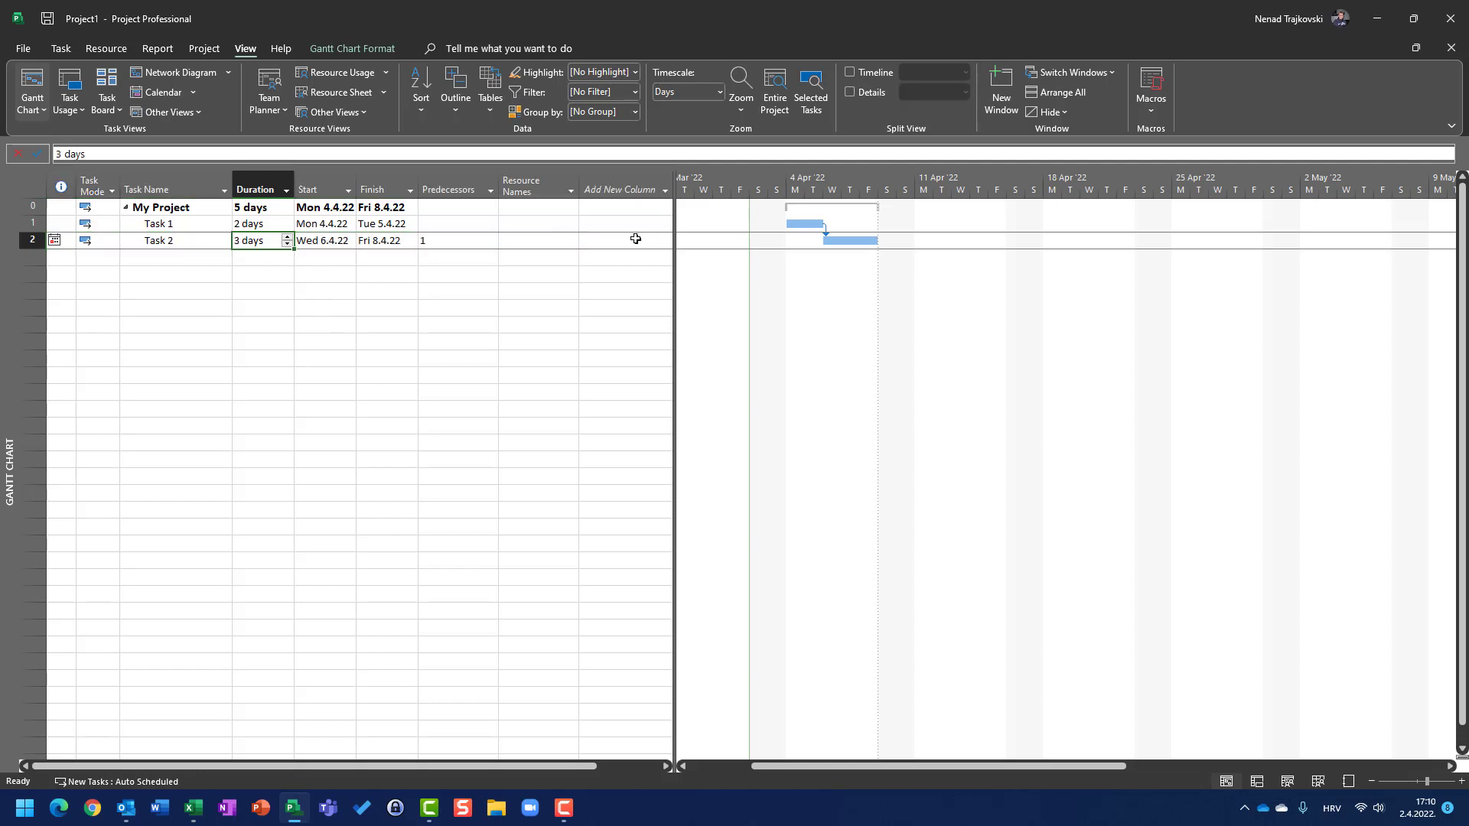
type("1")
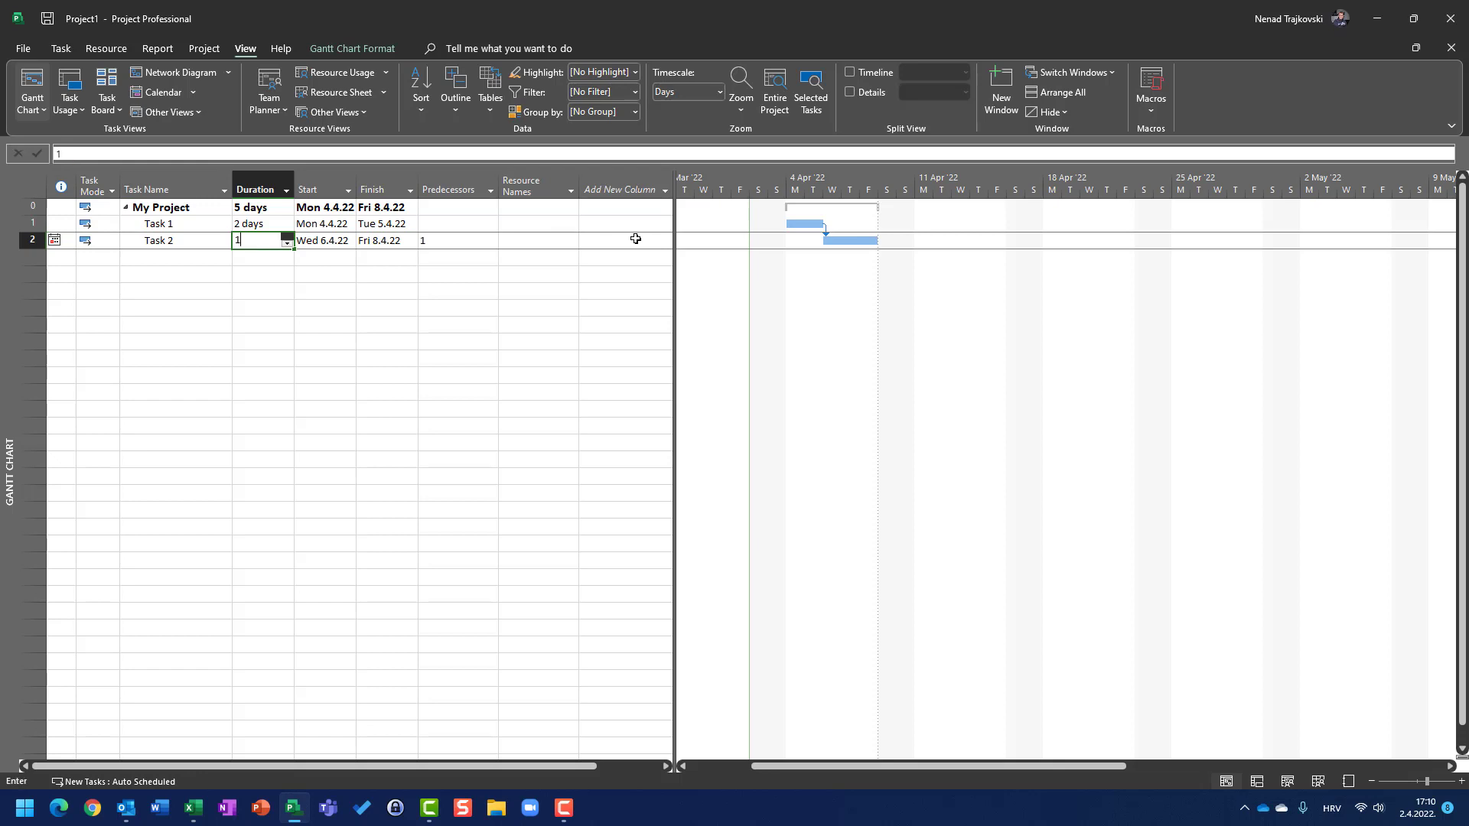
key("Return")
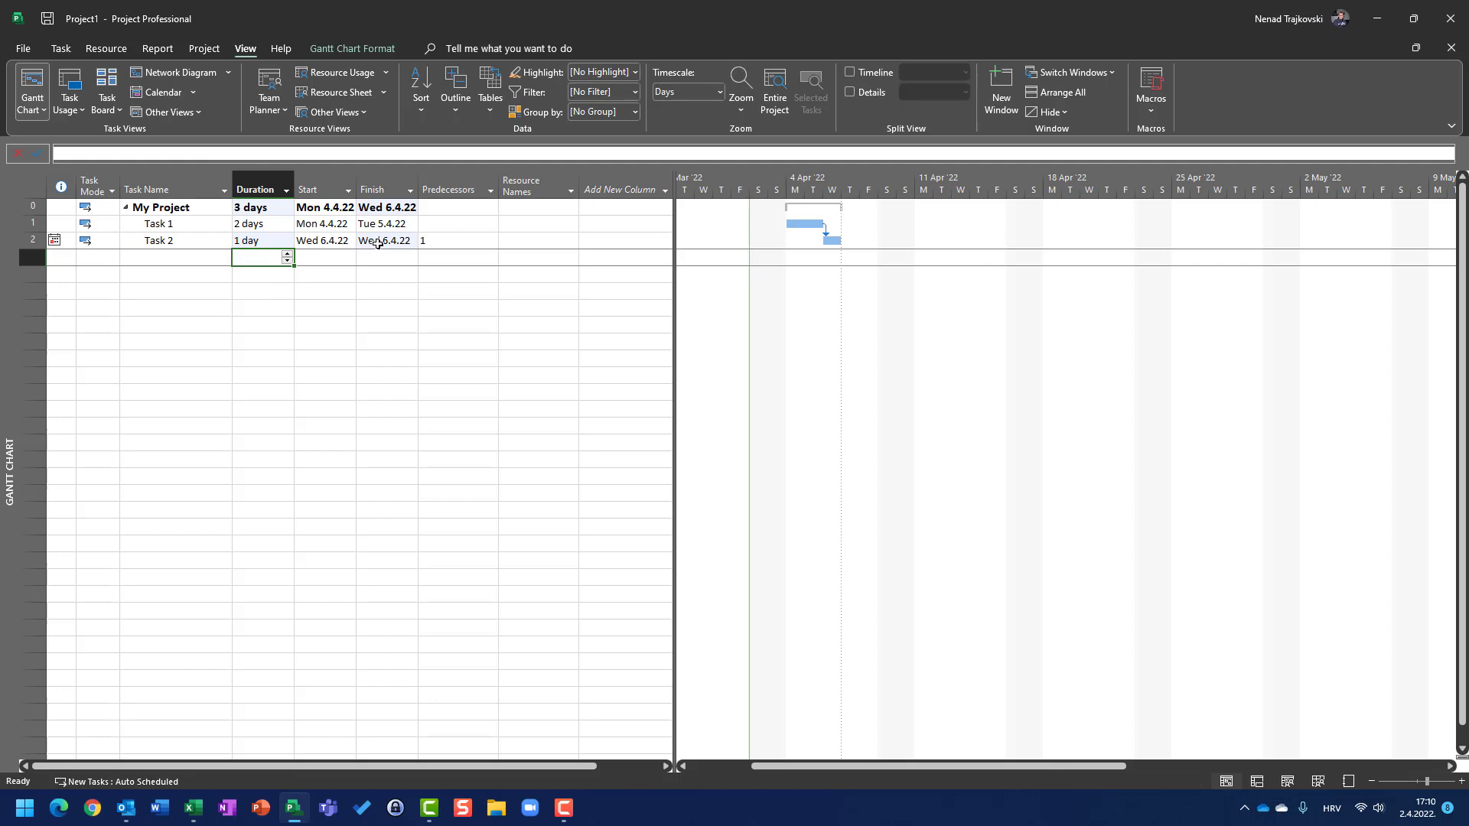
key("ctrl+z")
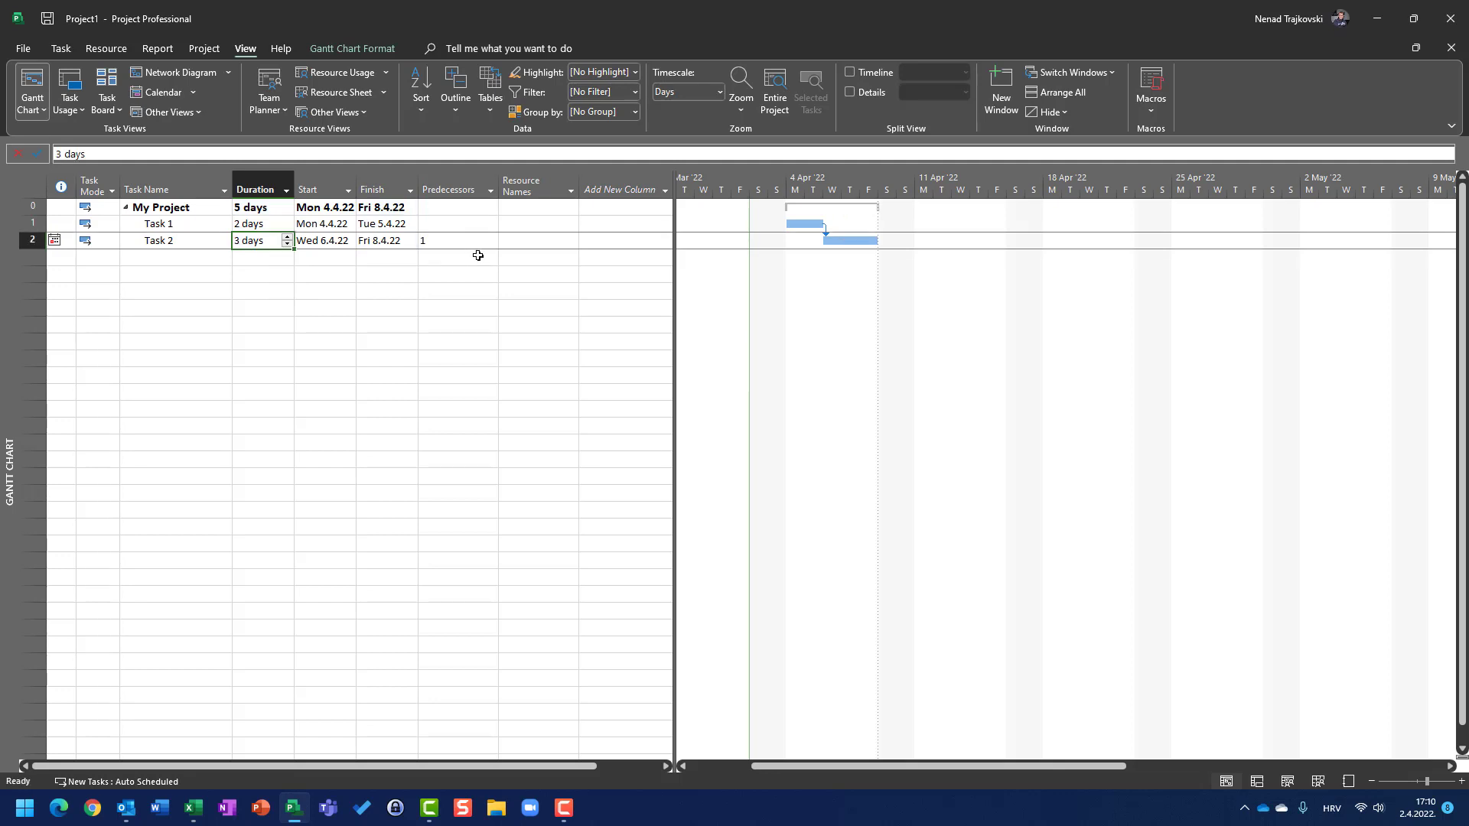
Try a duration of 1 day for Task 1 and set it back to 2 days.
key("Up")
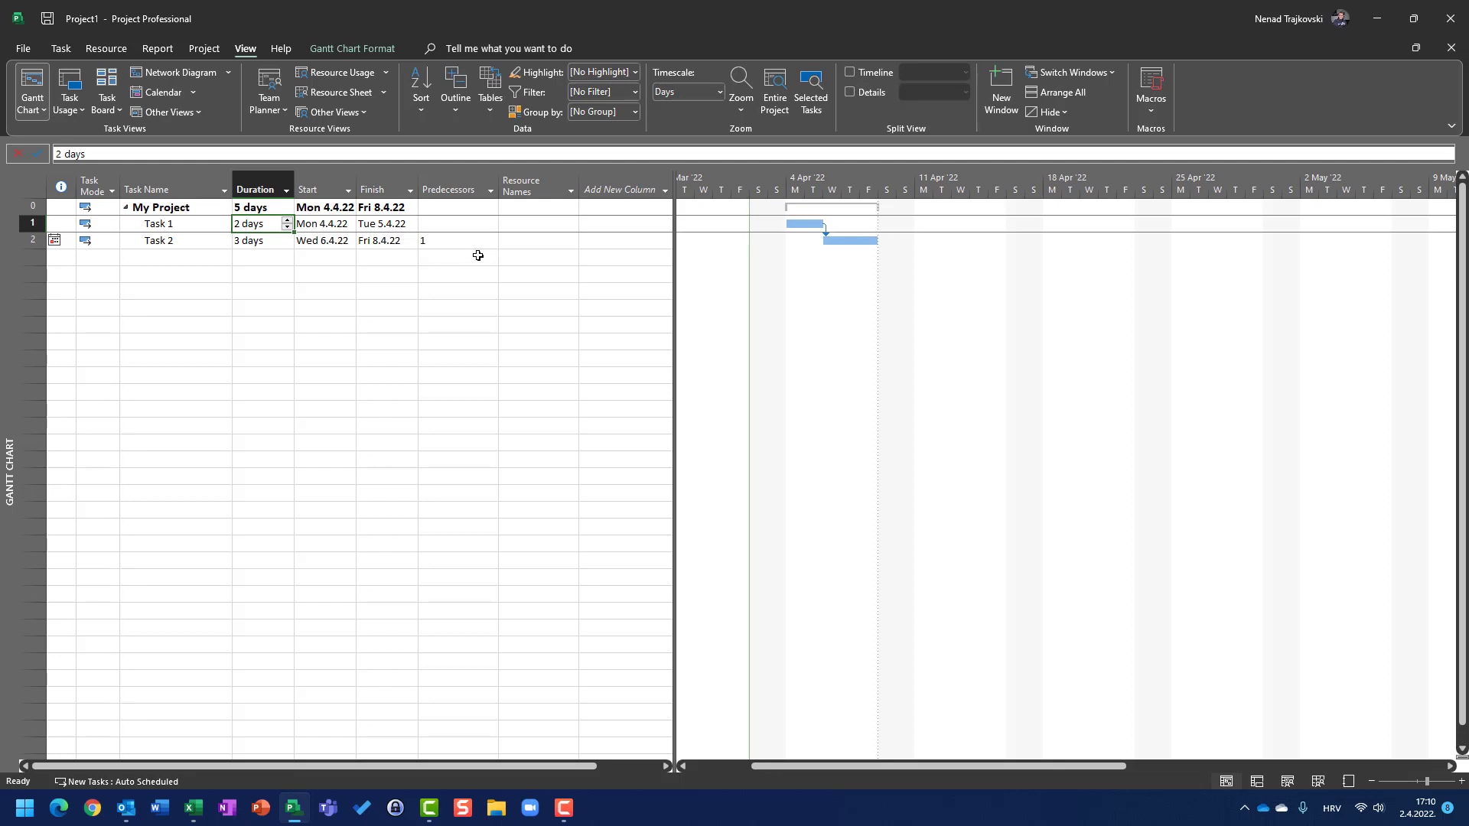
type("1")
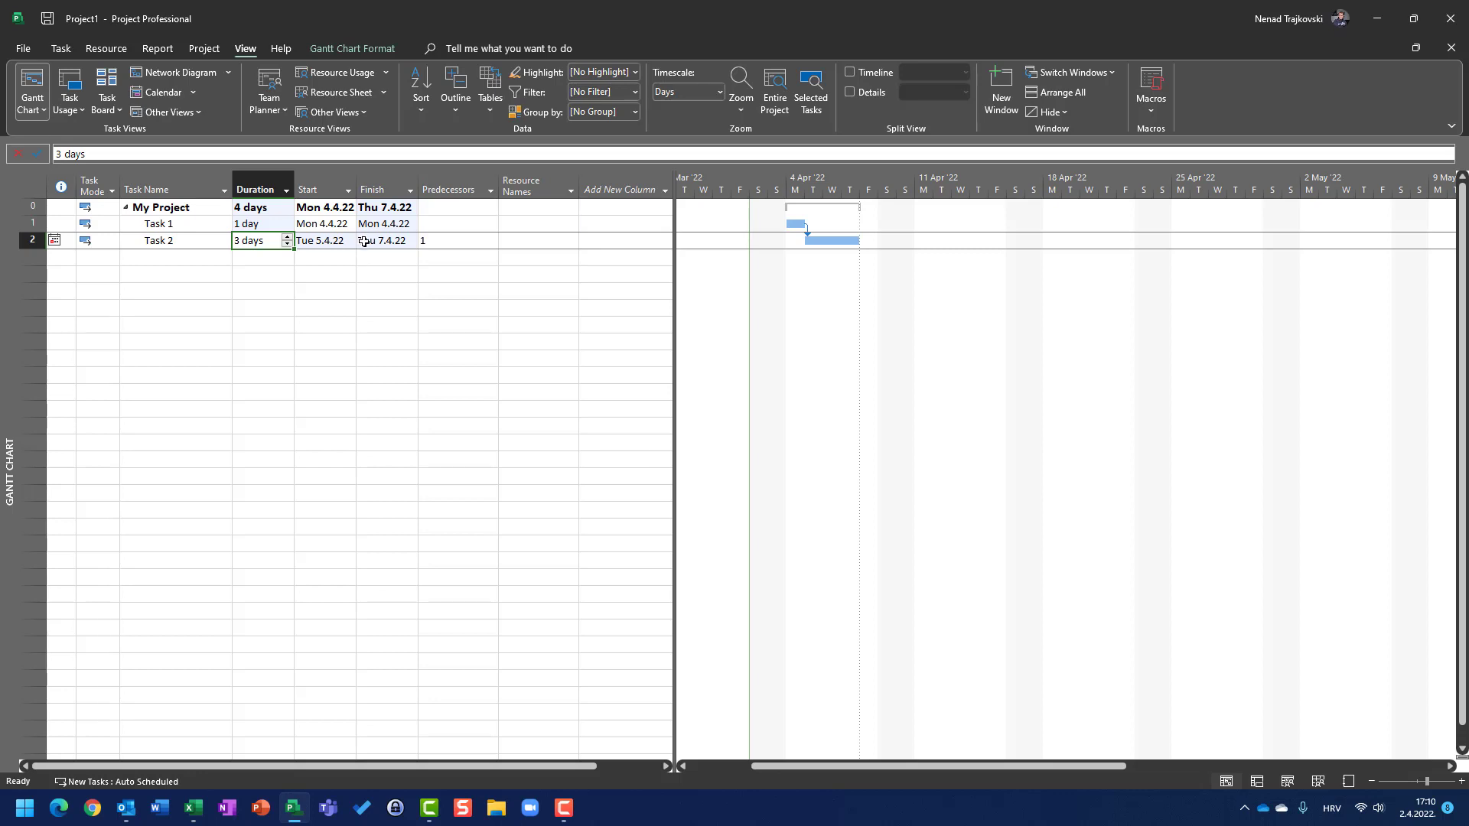
key("Up")
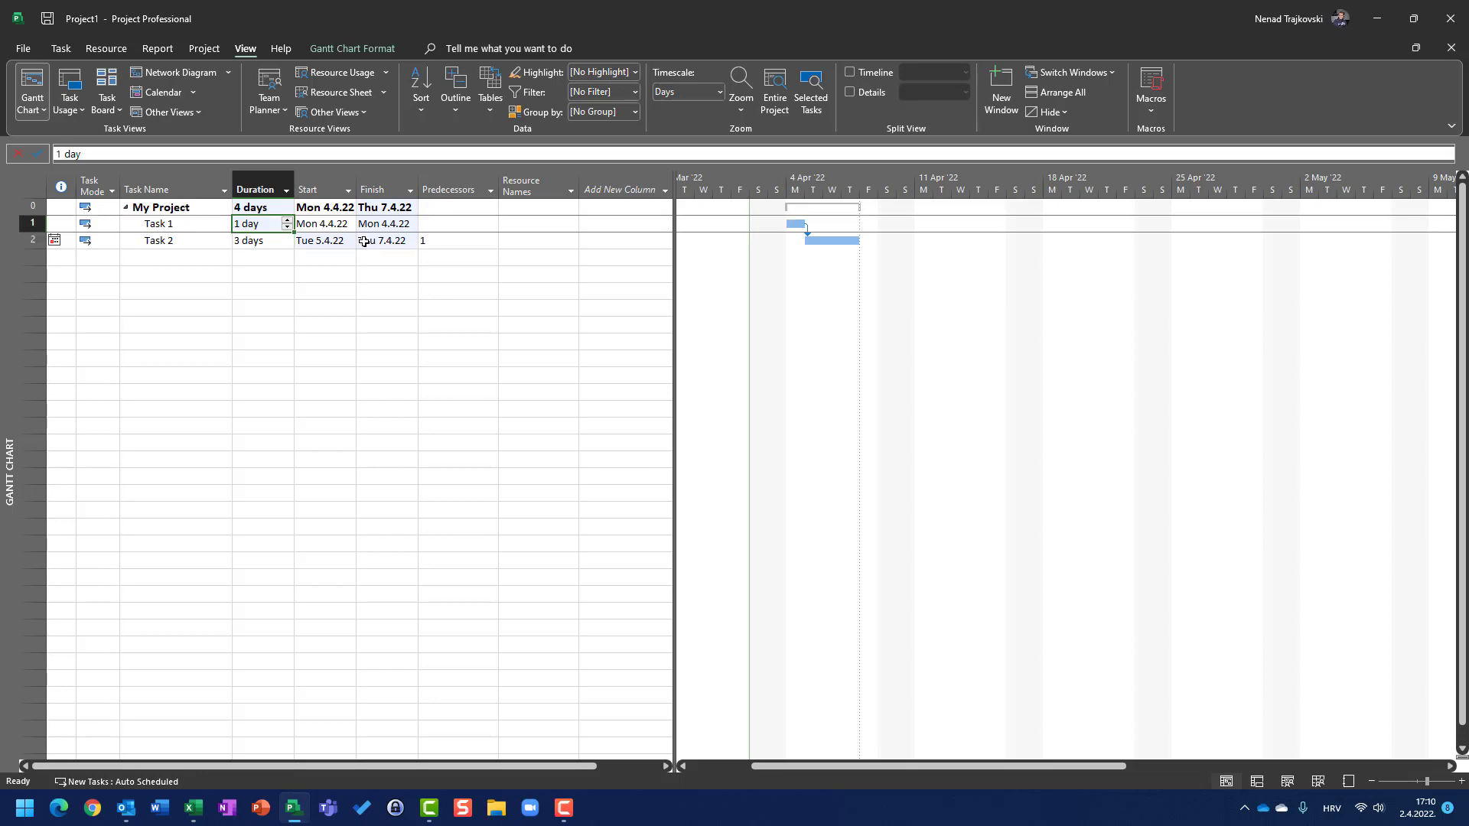
type("2")
key("Return")
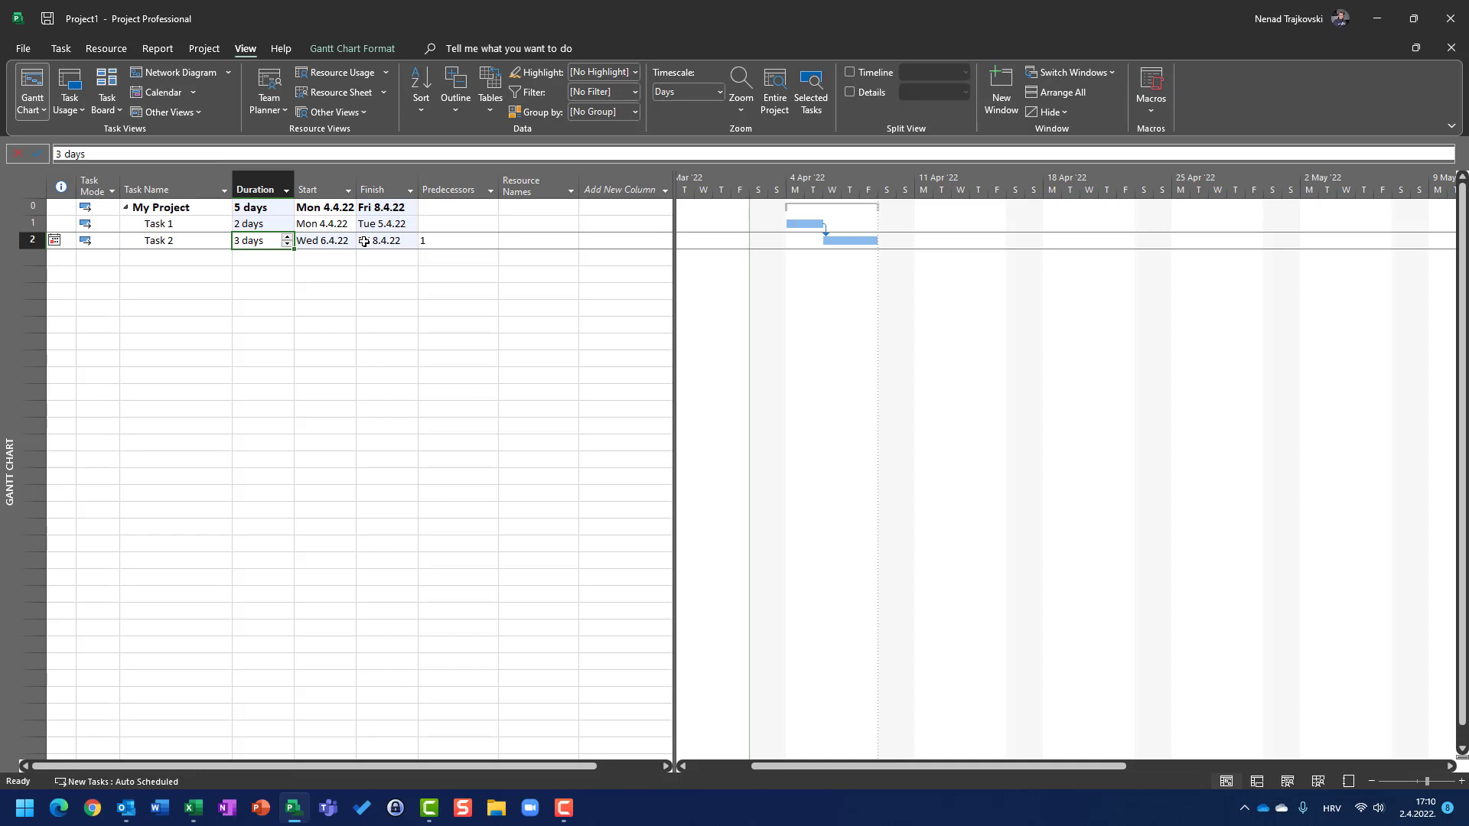
Set Task 2's duration to 4 days and Task 1's duration to 5 days.
type("4")
key("Return")
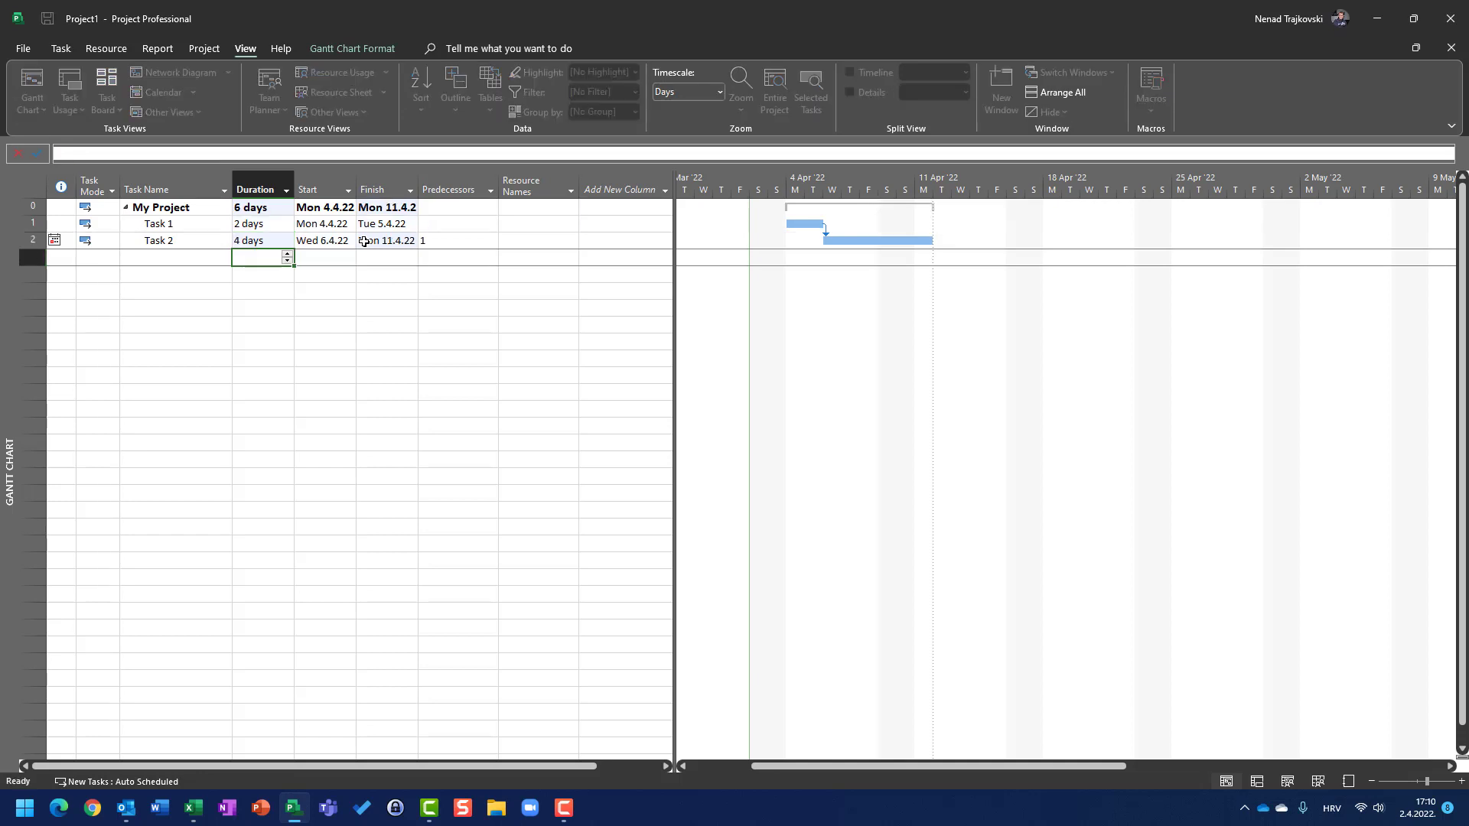
key("Up")
key("Up")
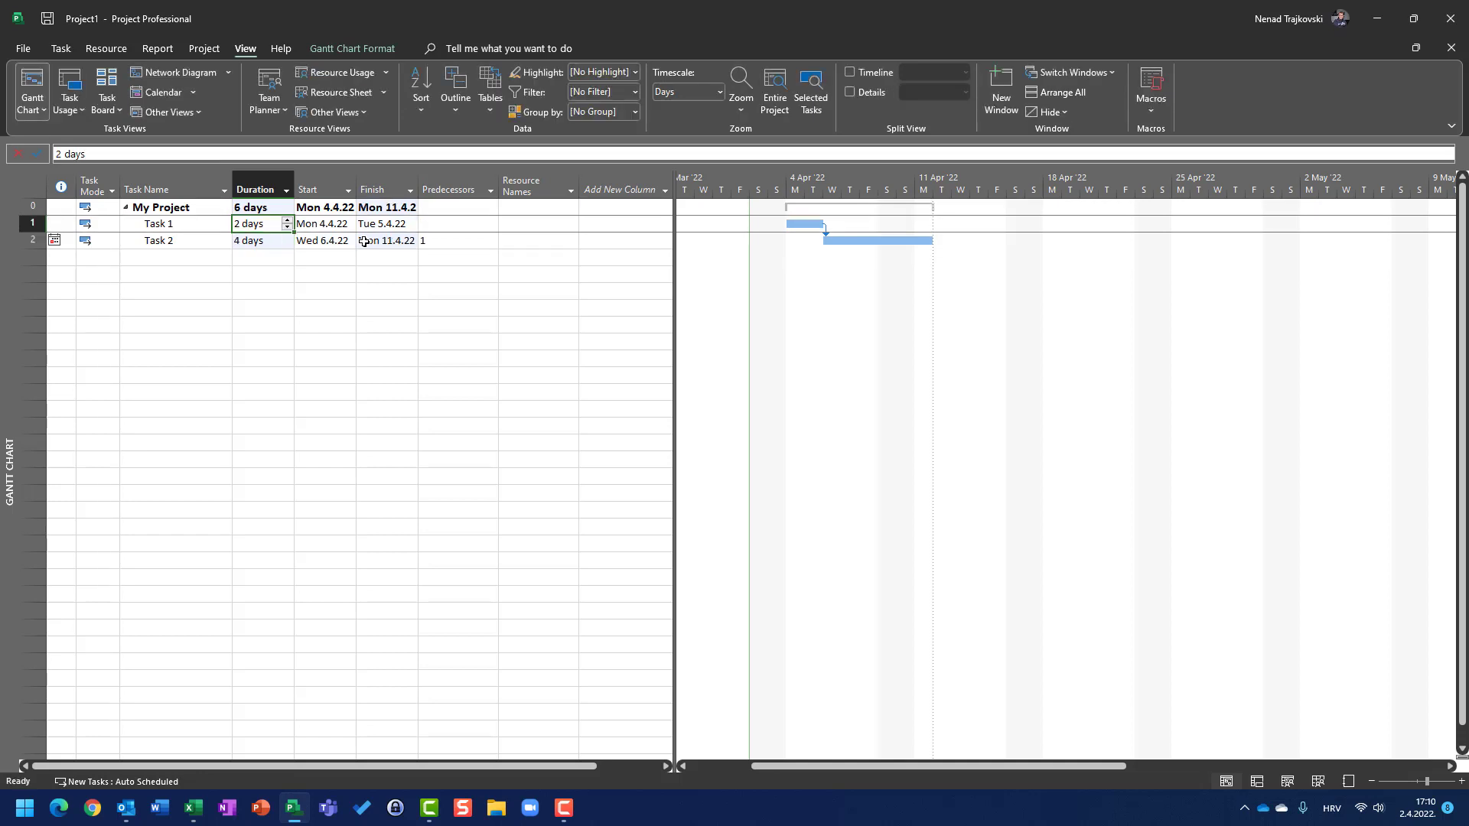
type("5")
key("Return")
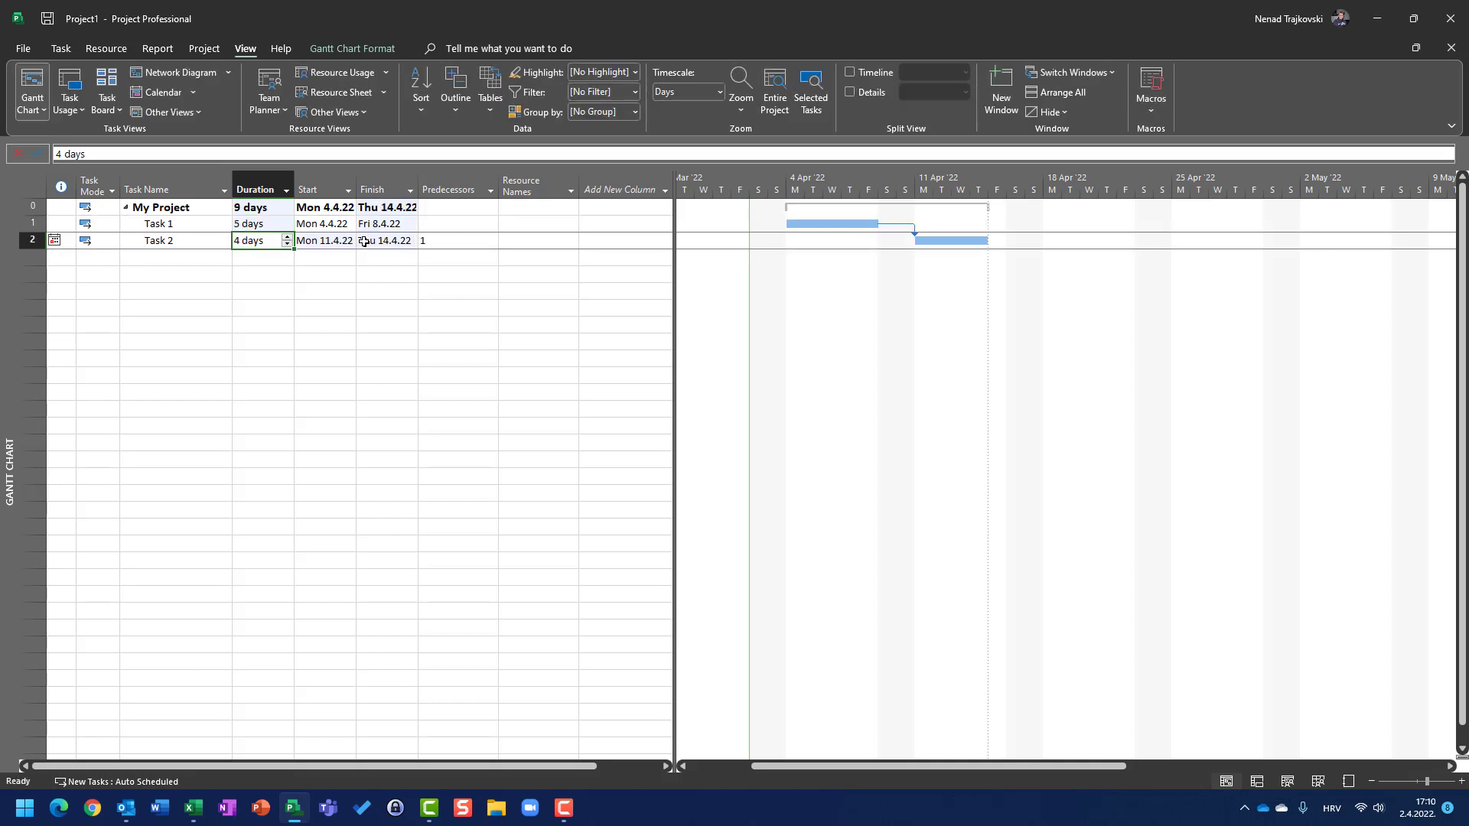
Raise Task 1's duration to 6 and 7 days in turn, and check Task 2's constraint type and date.
key("Up")
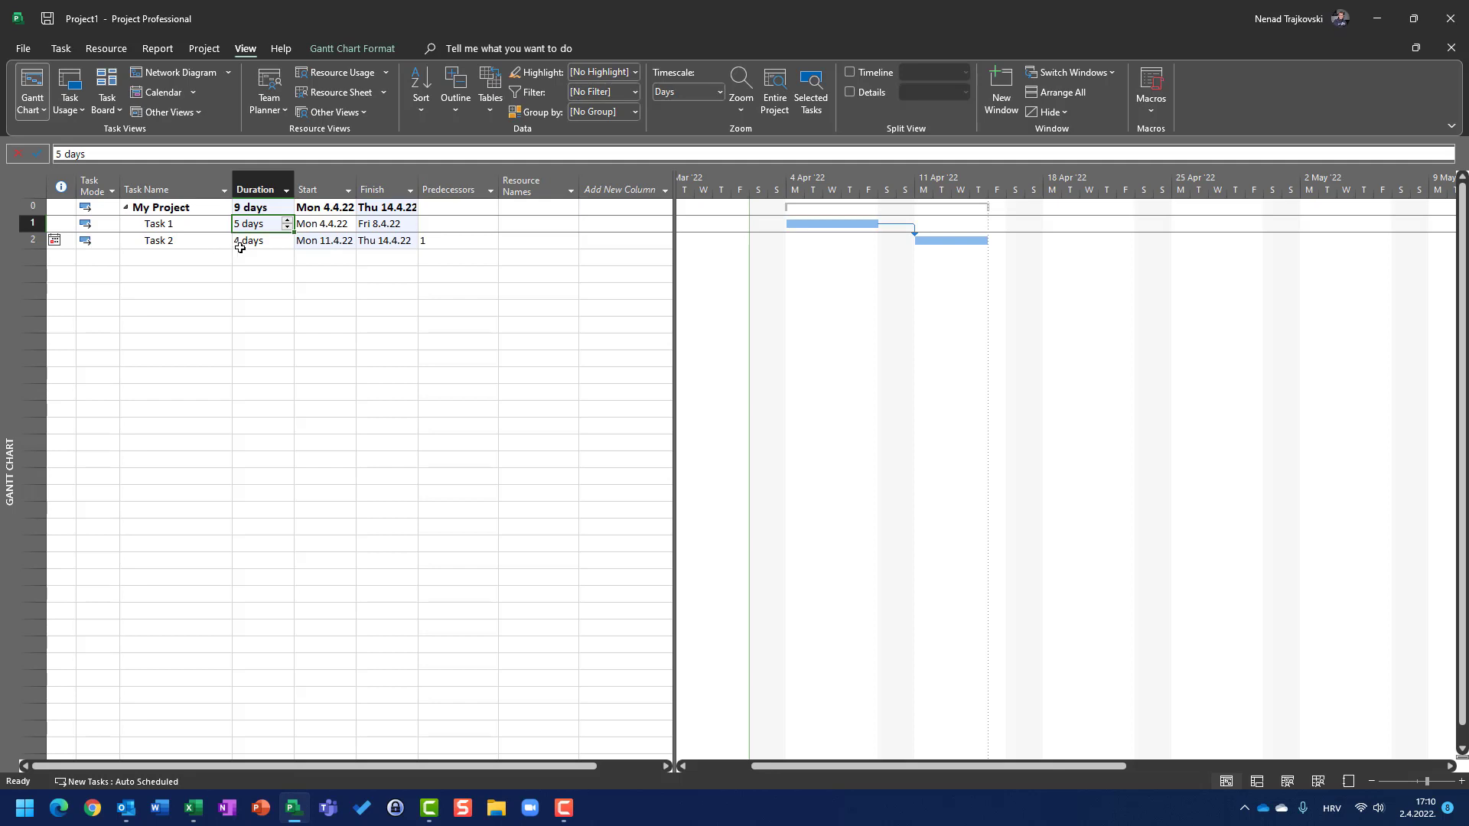
type("6")
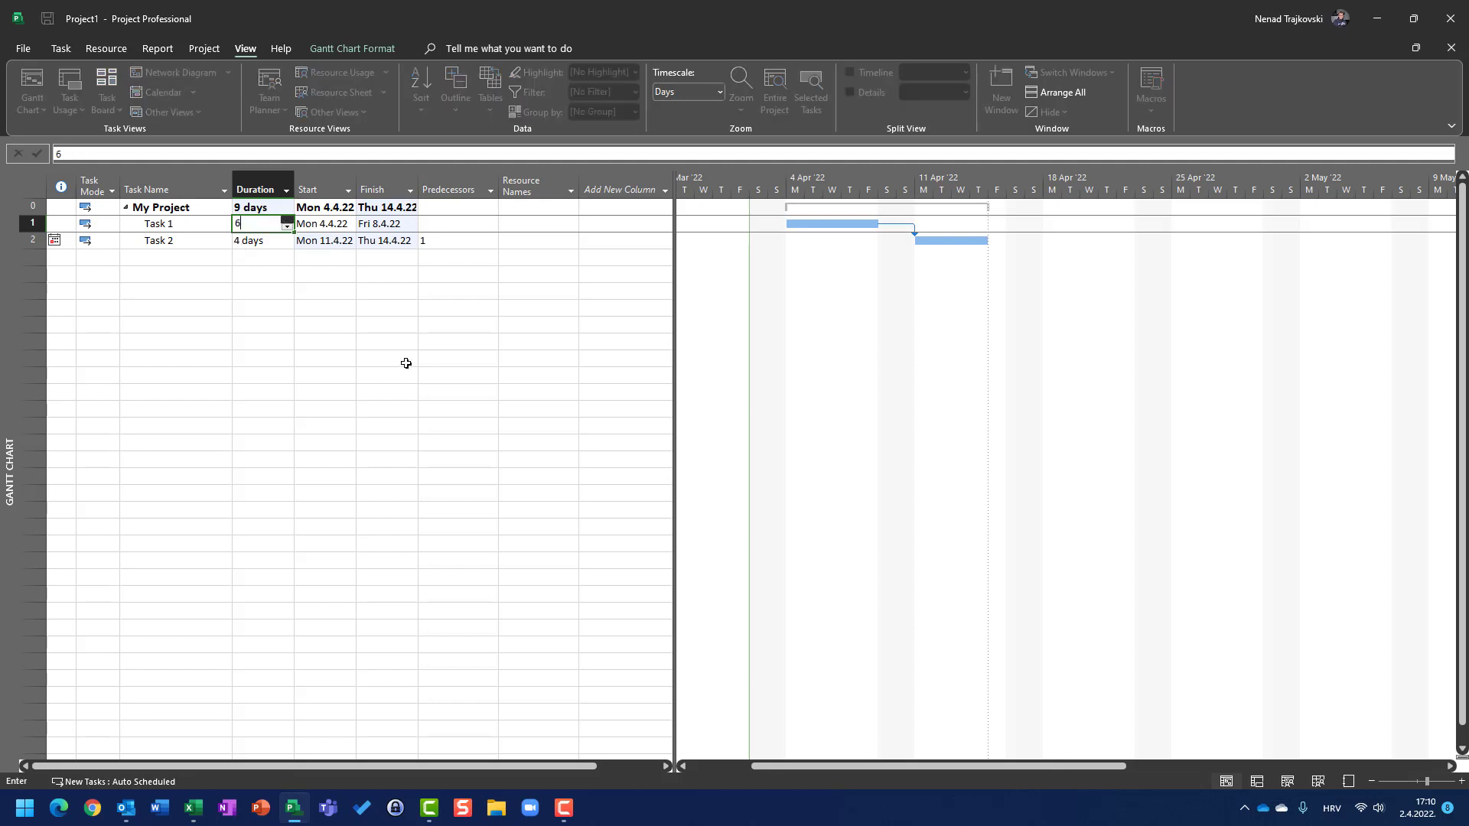
key("Return")
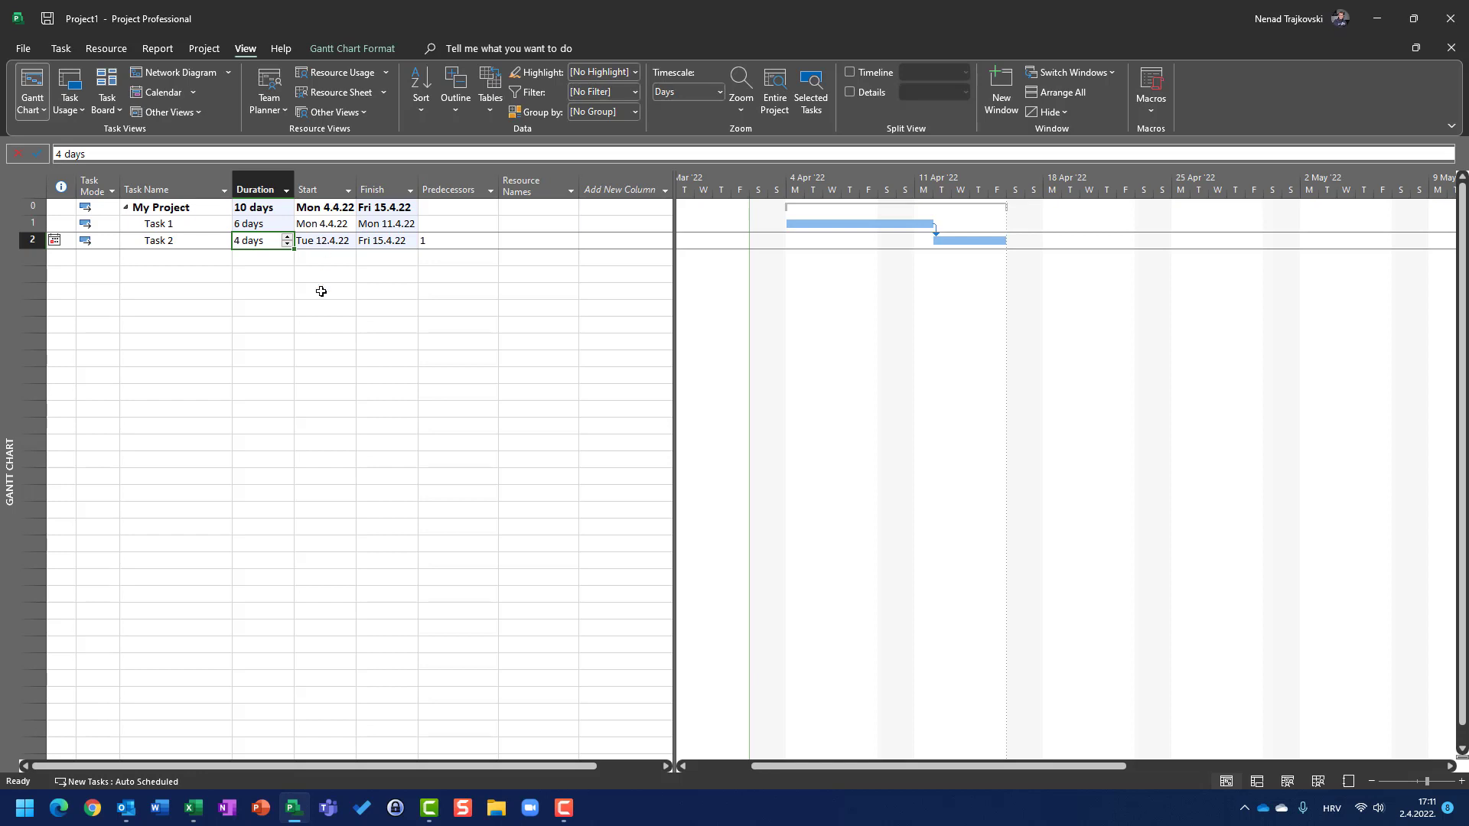
key("Up")
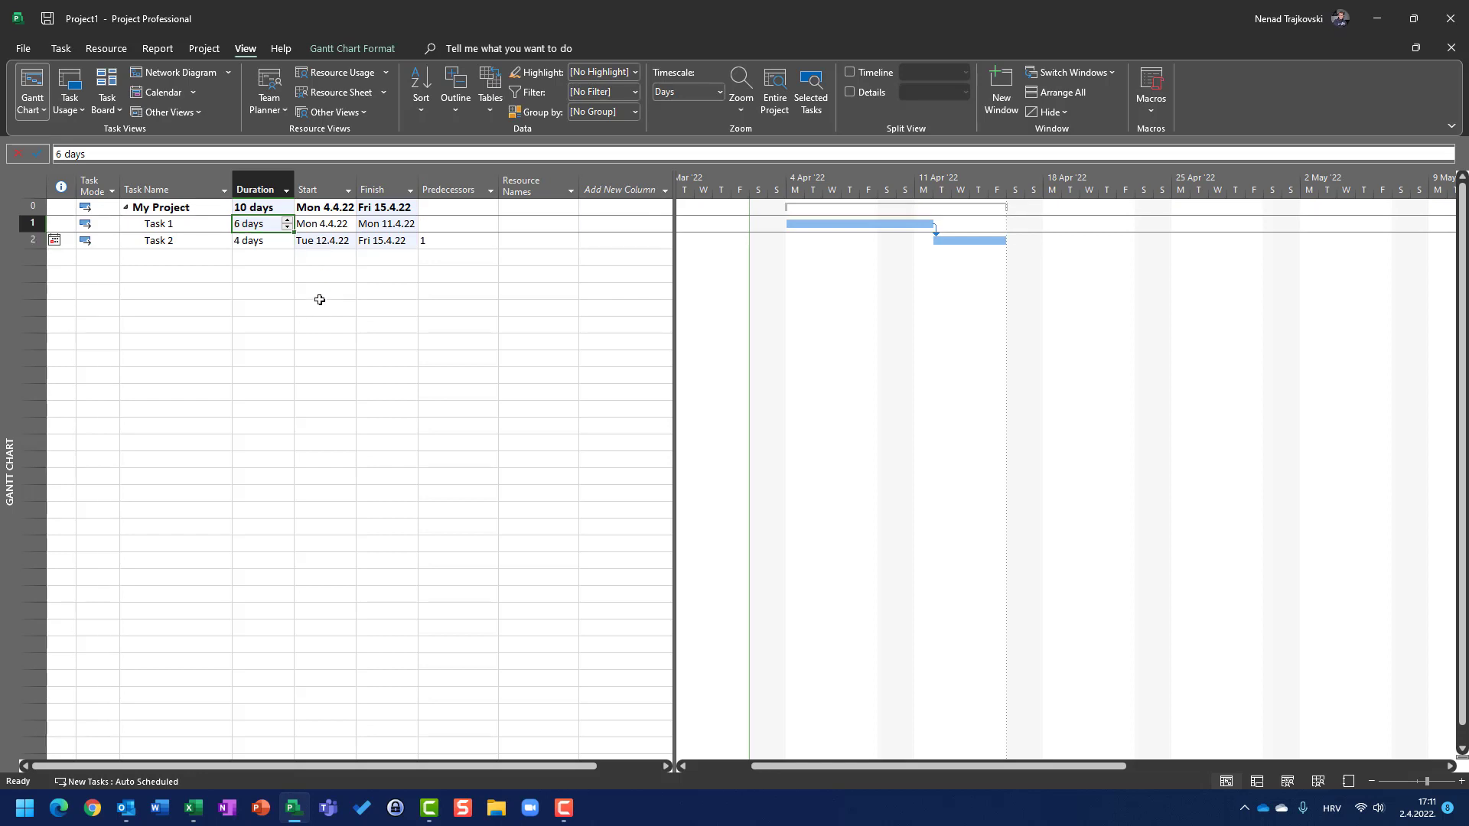
type("7")
key("Return")
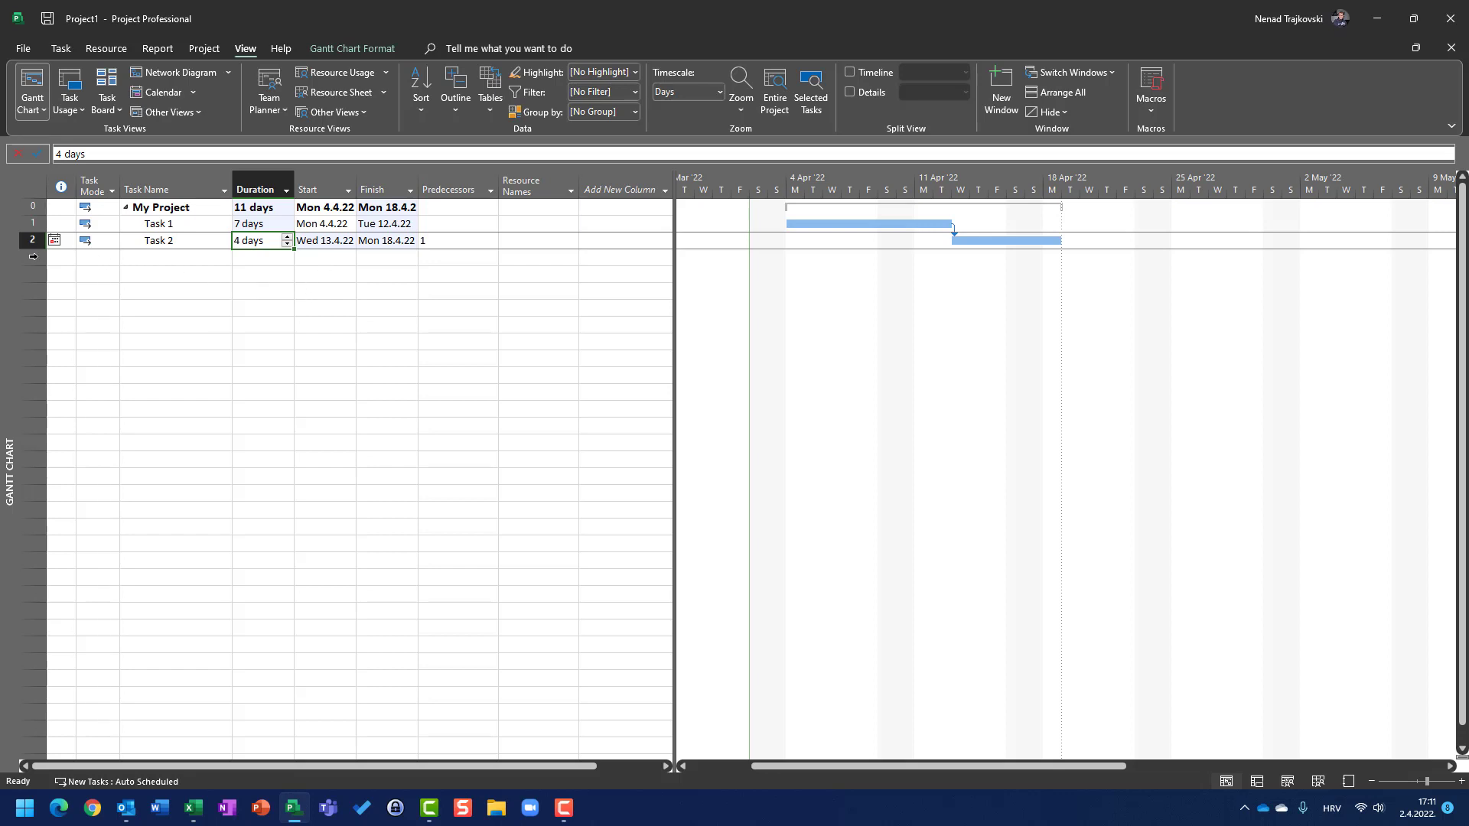
double_click(34, 242)
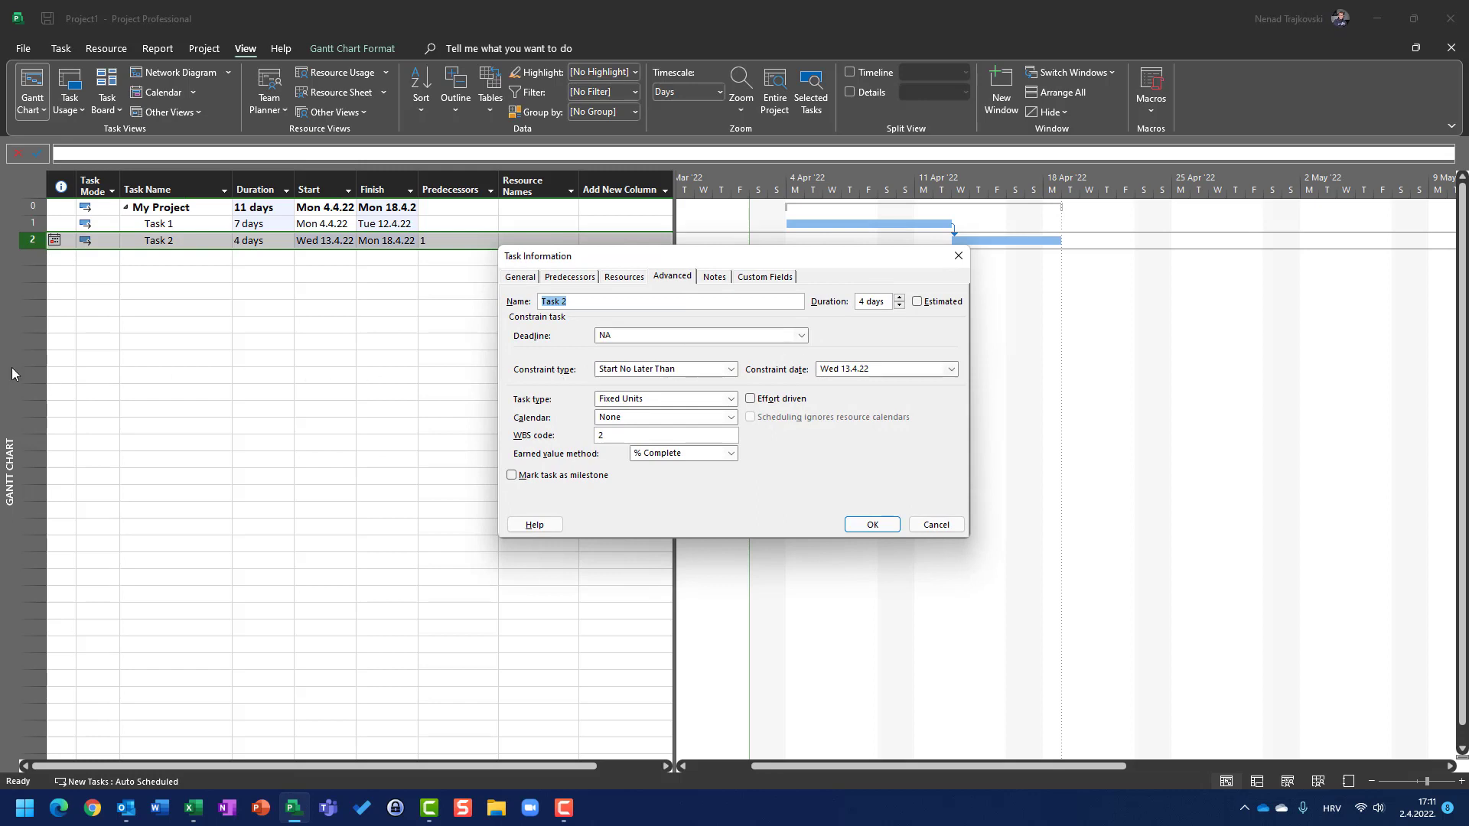
key("Escape")
Set Task 1's duration to 8 days and continue by allowing the scheduling conflict.
left_click(258, 222)
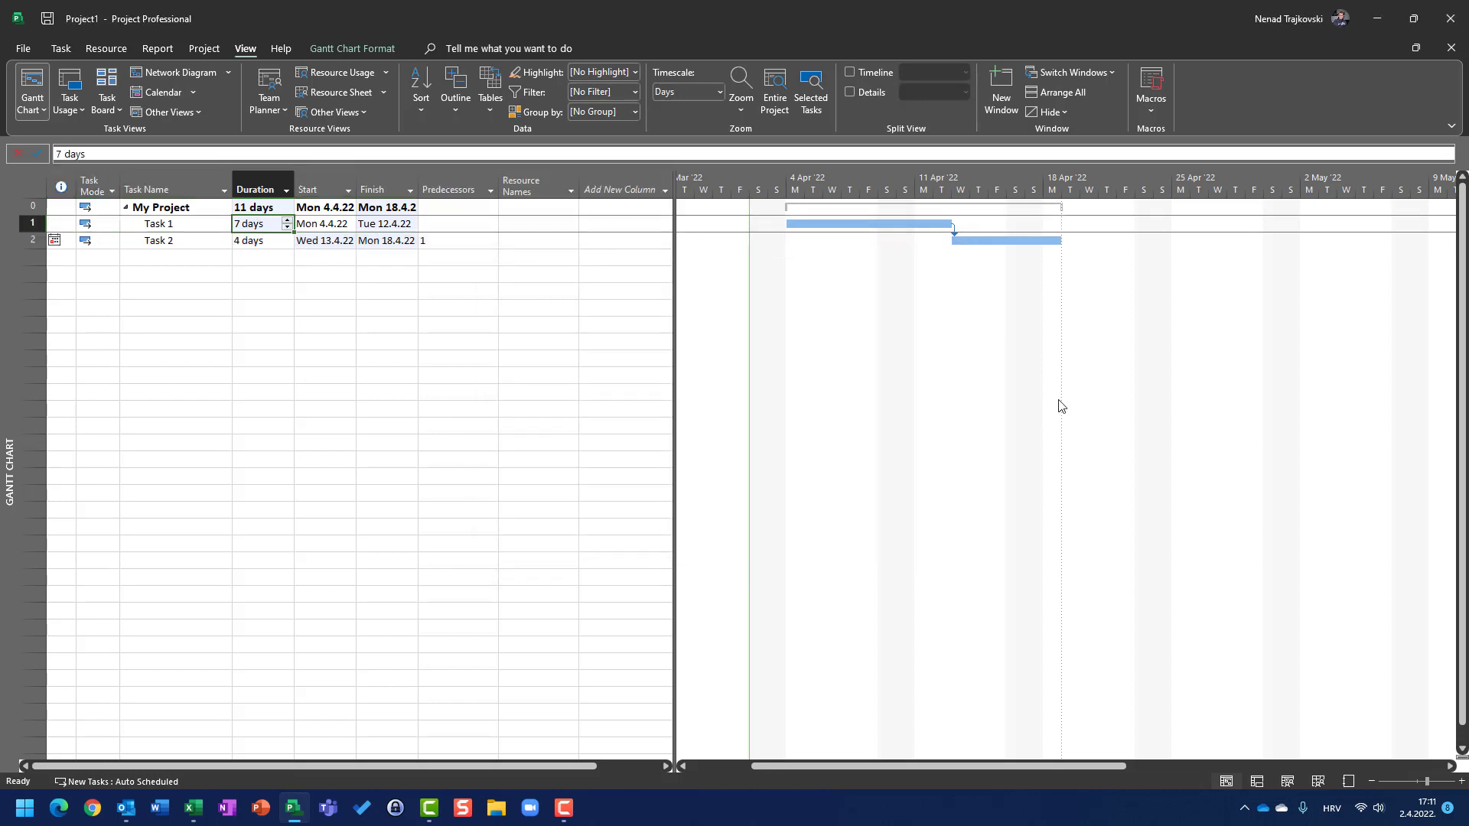
type("8")
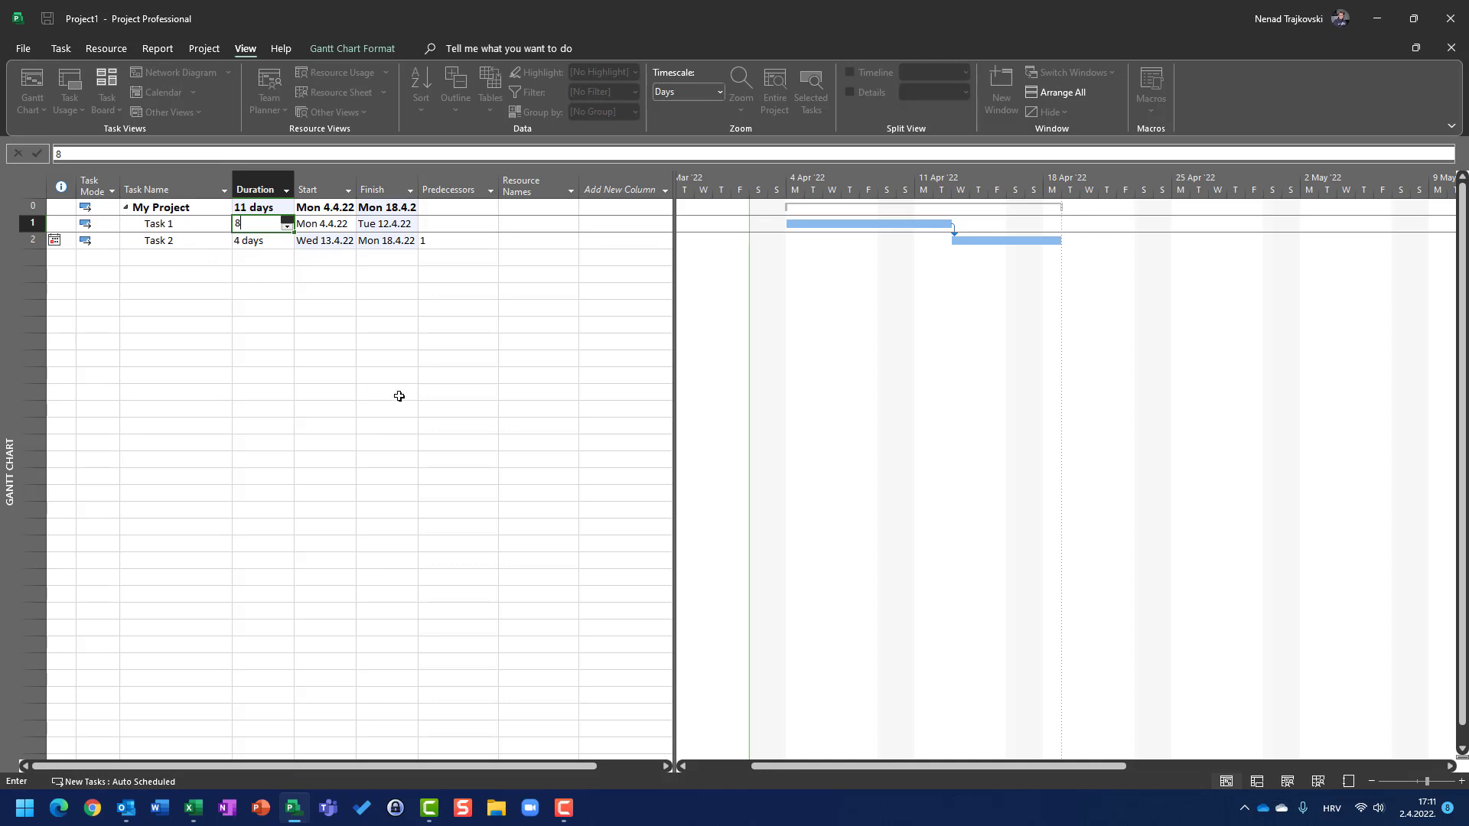
key("Return")
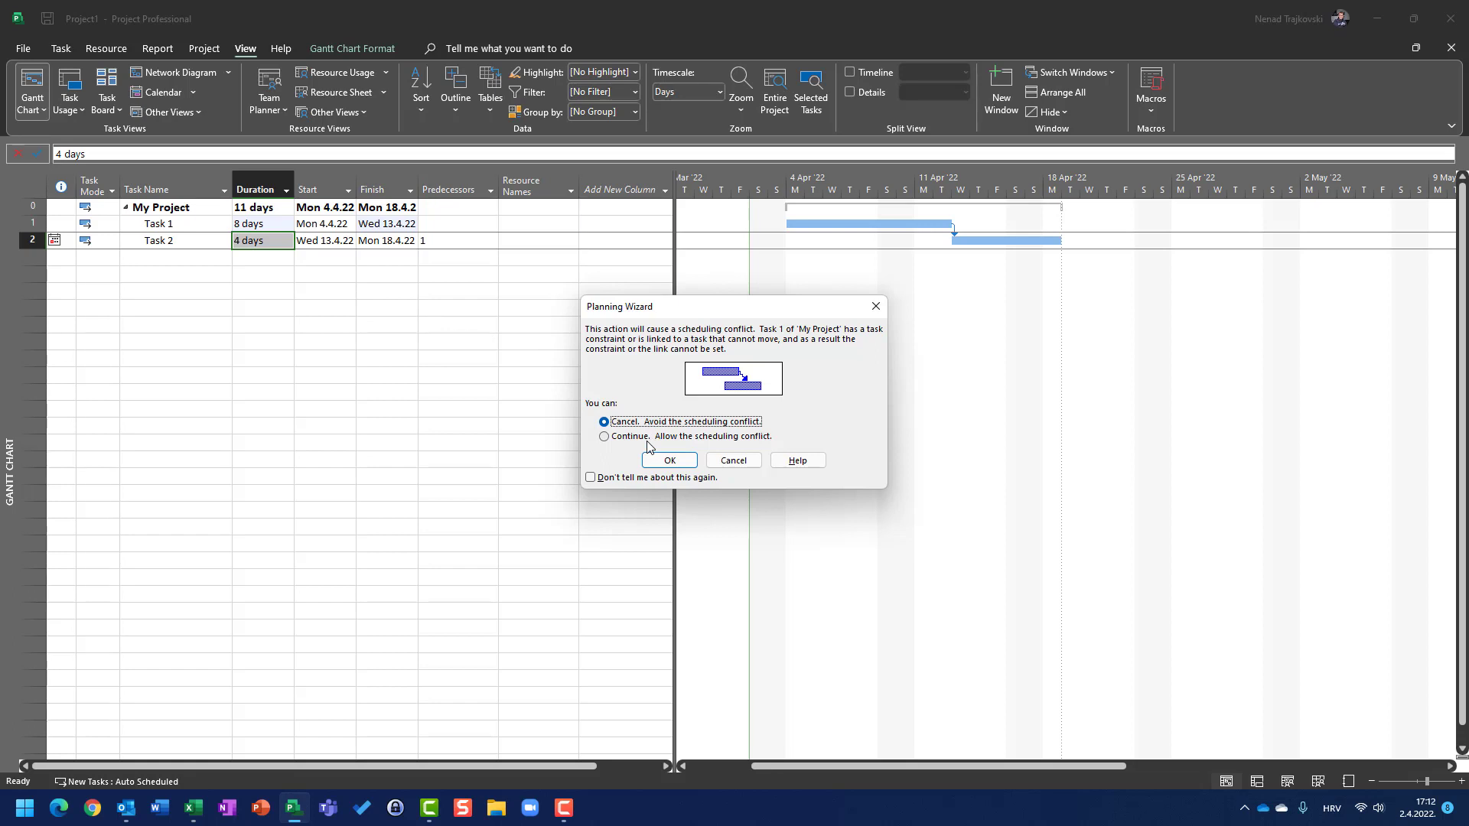
left_click(605, 438)
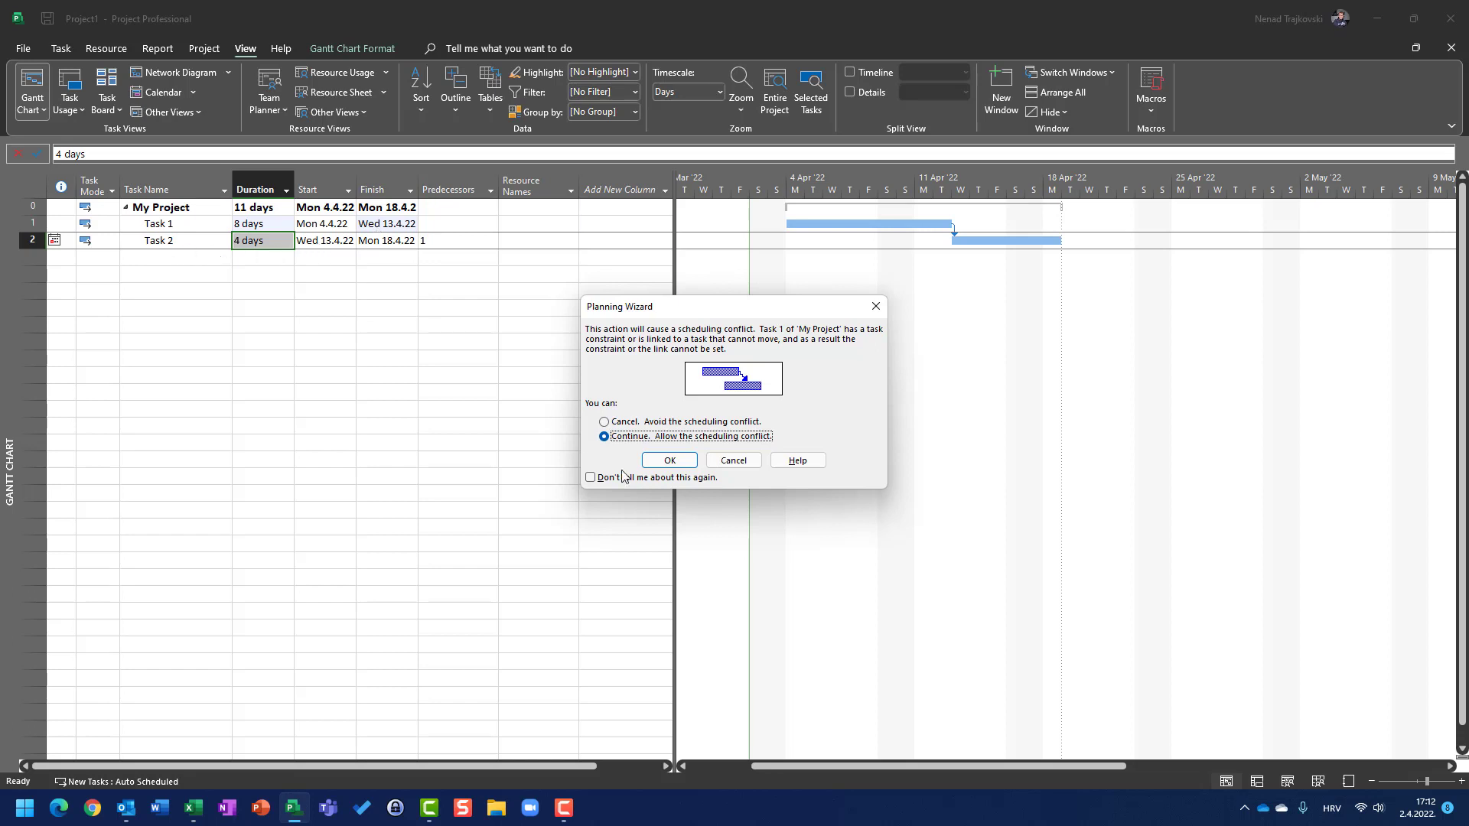
left_click(667, 460)
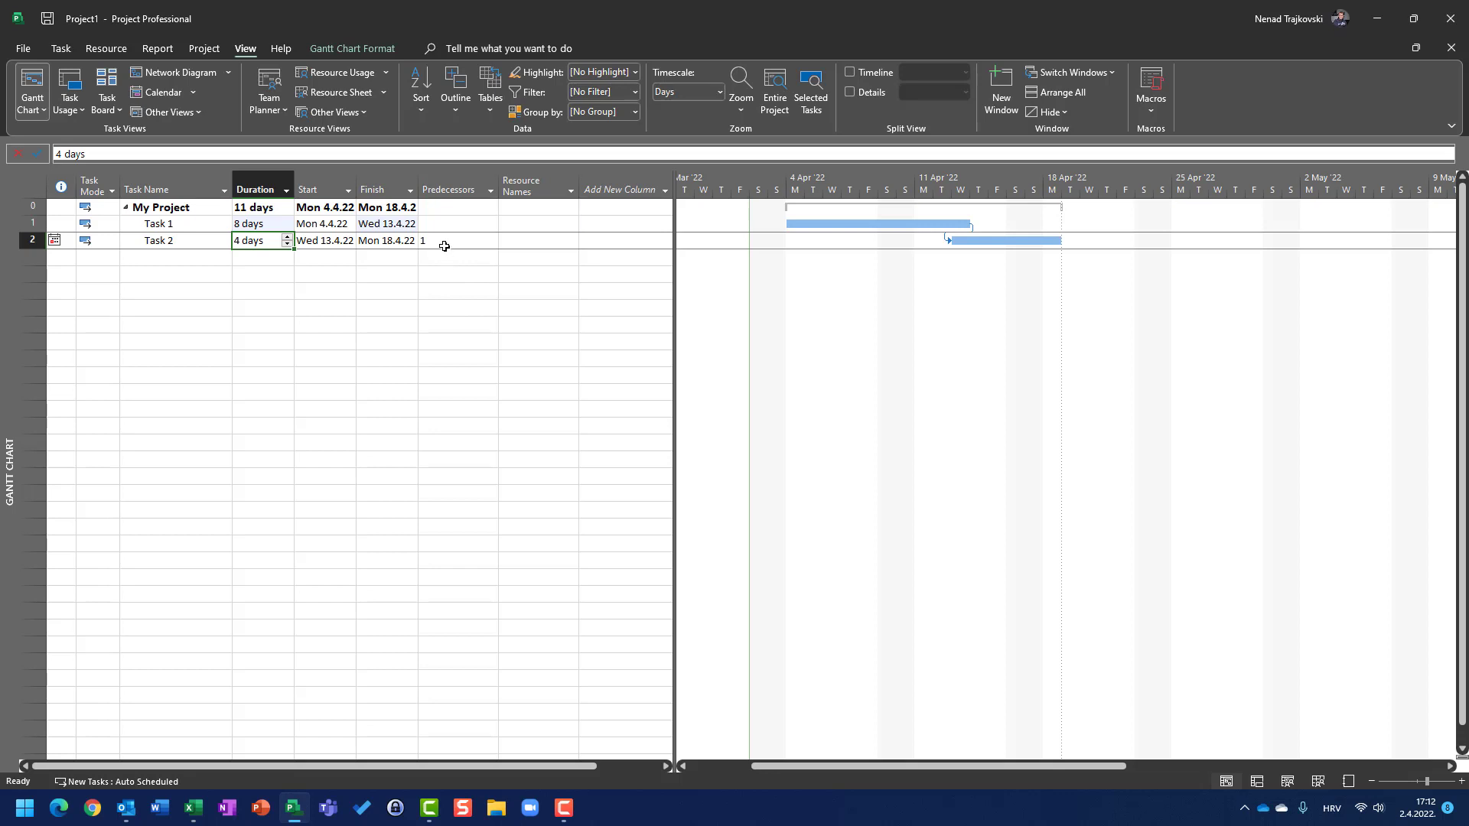
Set Task 1's duration to 10 days.
left_click(246, 226)
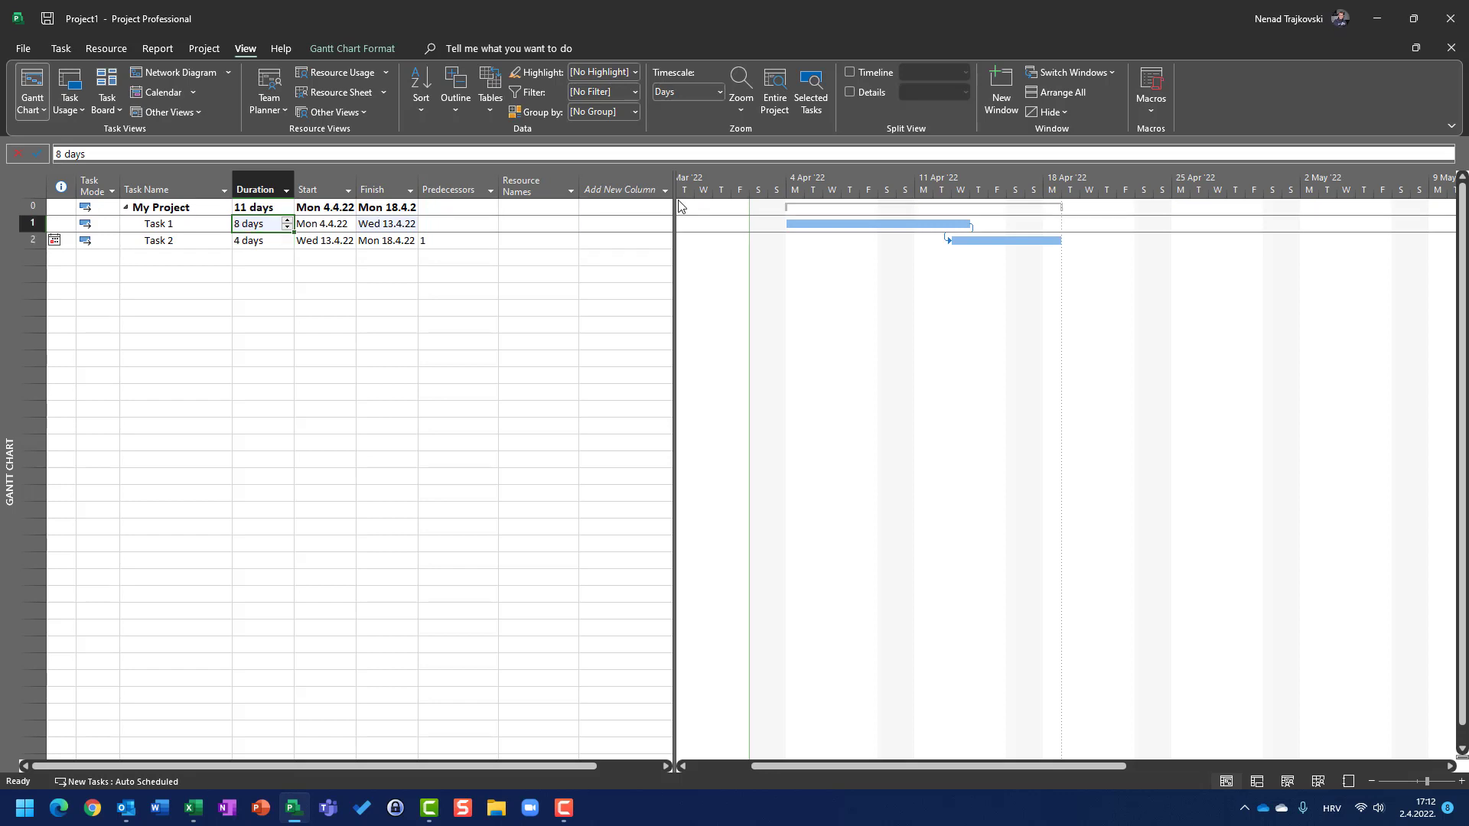
type("10")
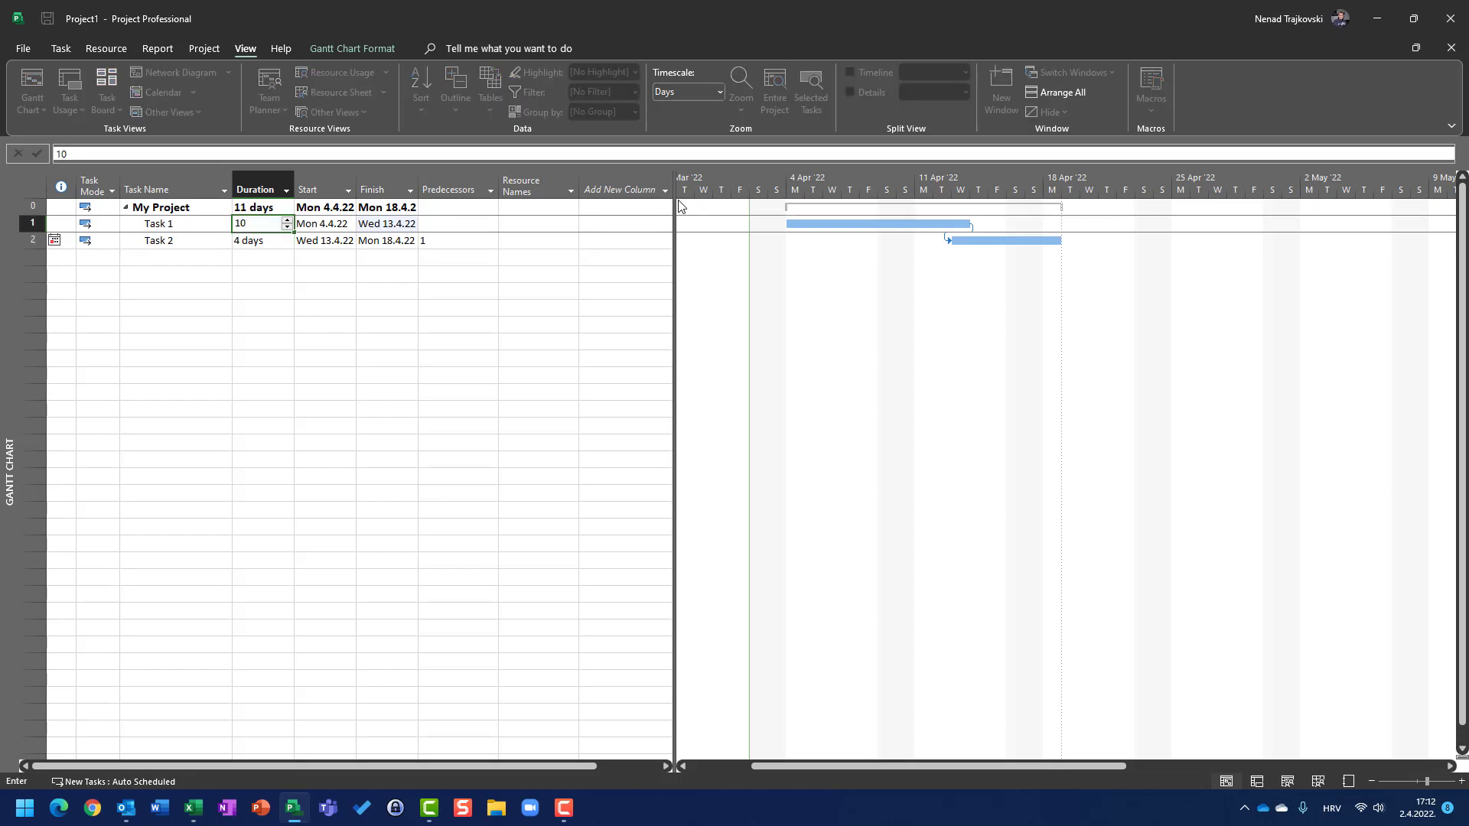
key("Return")
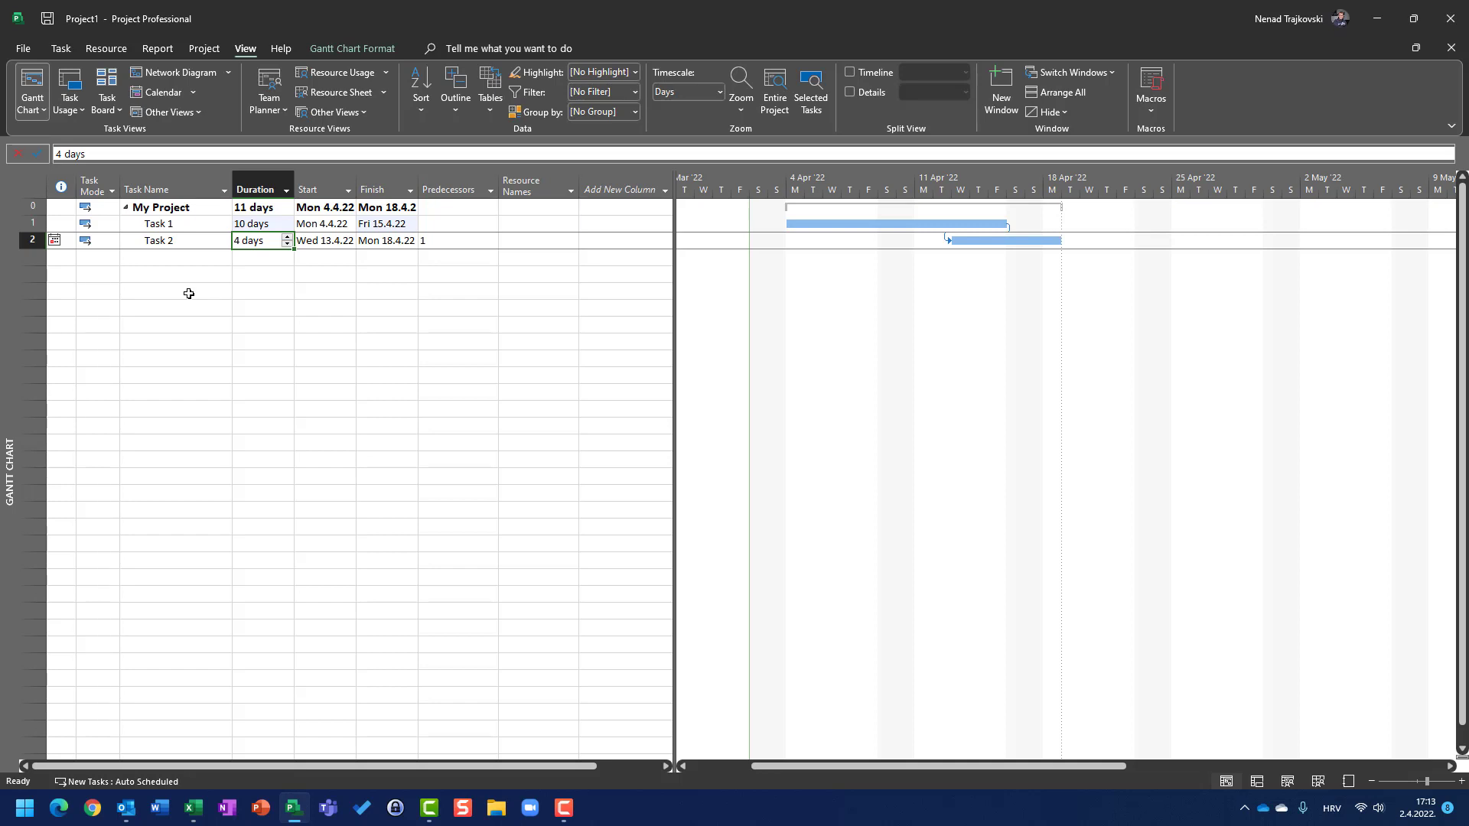
Delete Task 2 and set Task 1's duration to 2 days.
left_click(26, 240)
key("Delete")
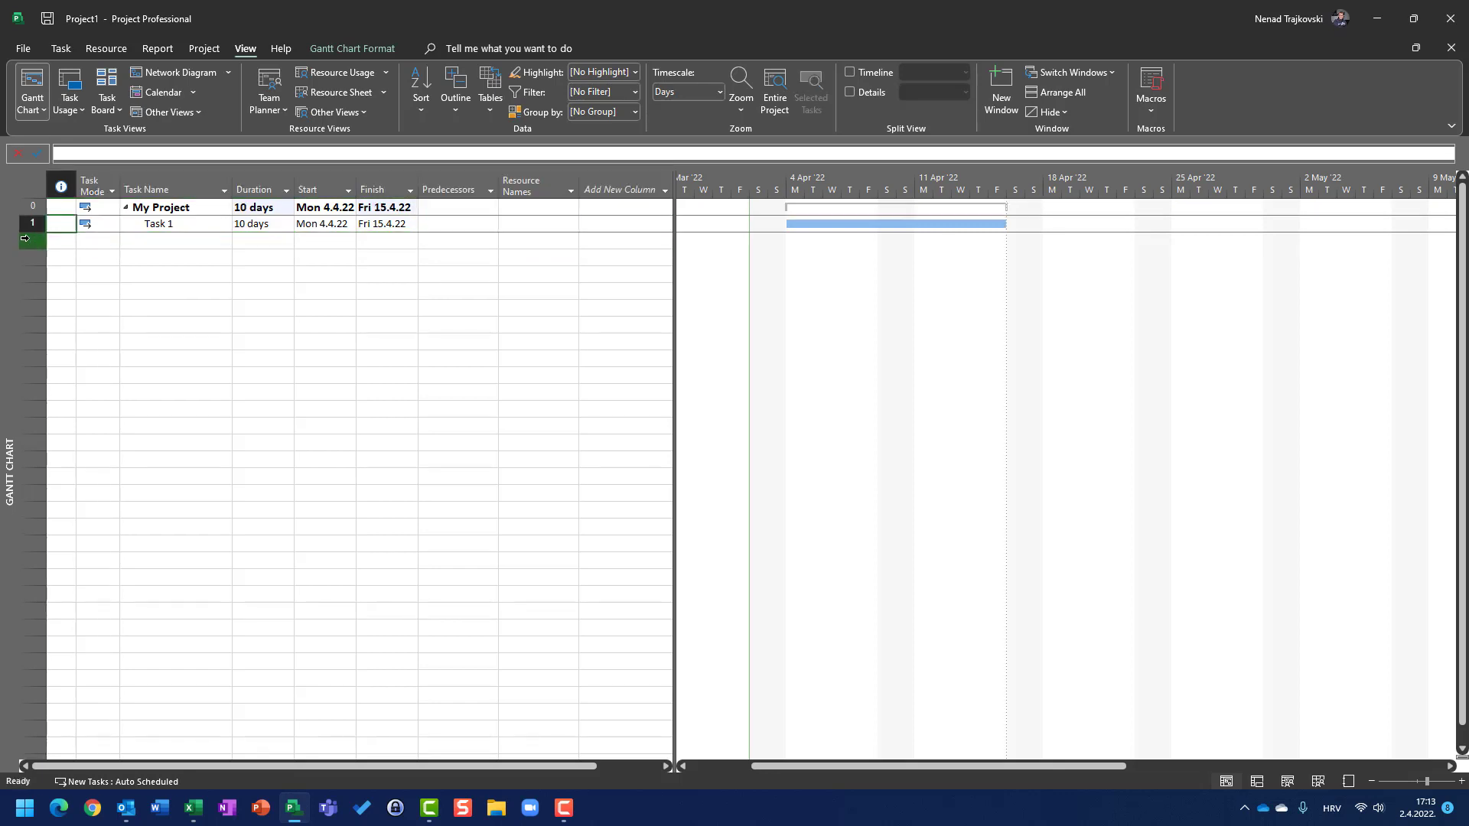
key("Up")
key("Right")
type("2")
key("Return")
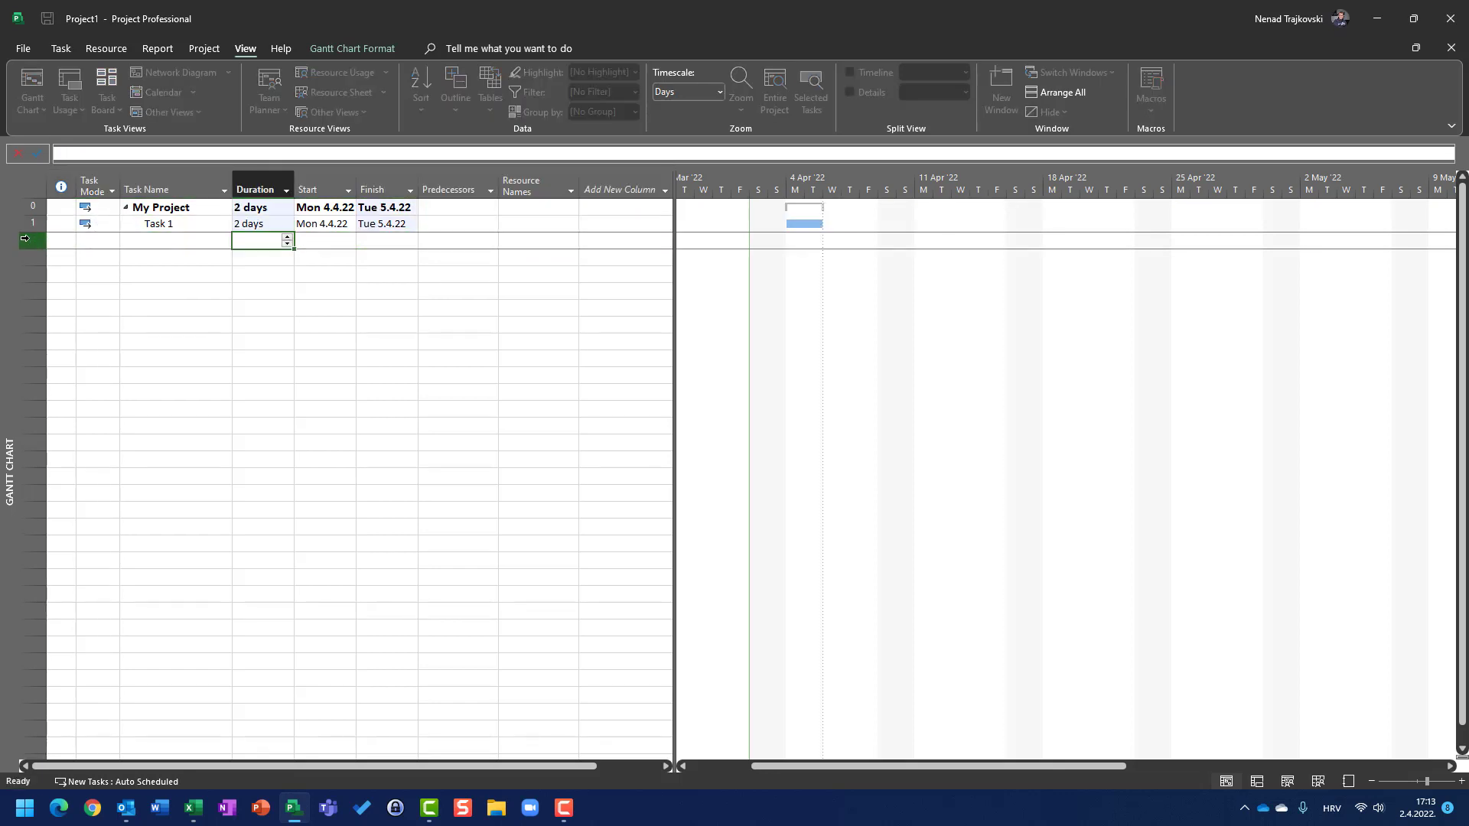
Add Task 2 below Task 1 with a duration of 3 days and task 1 as its predecessor.
key("Left")
type("Task 2")
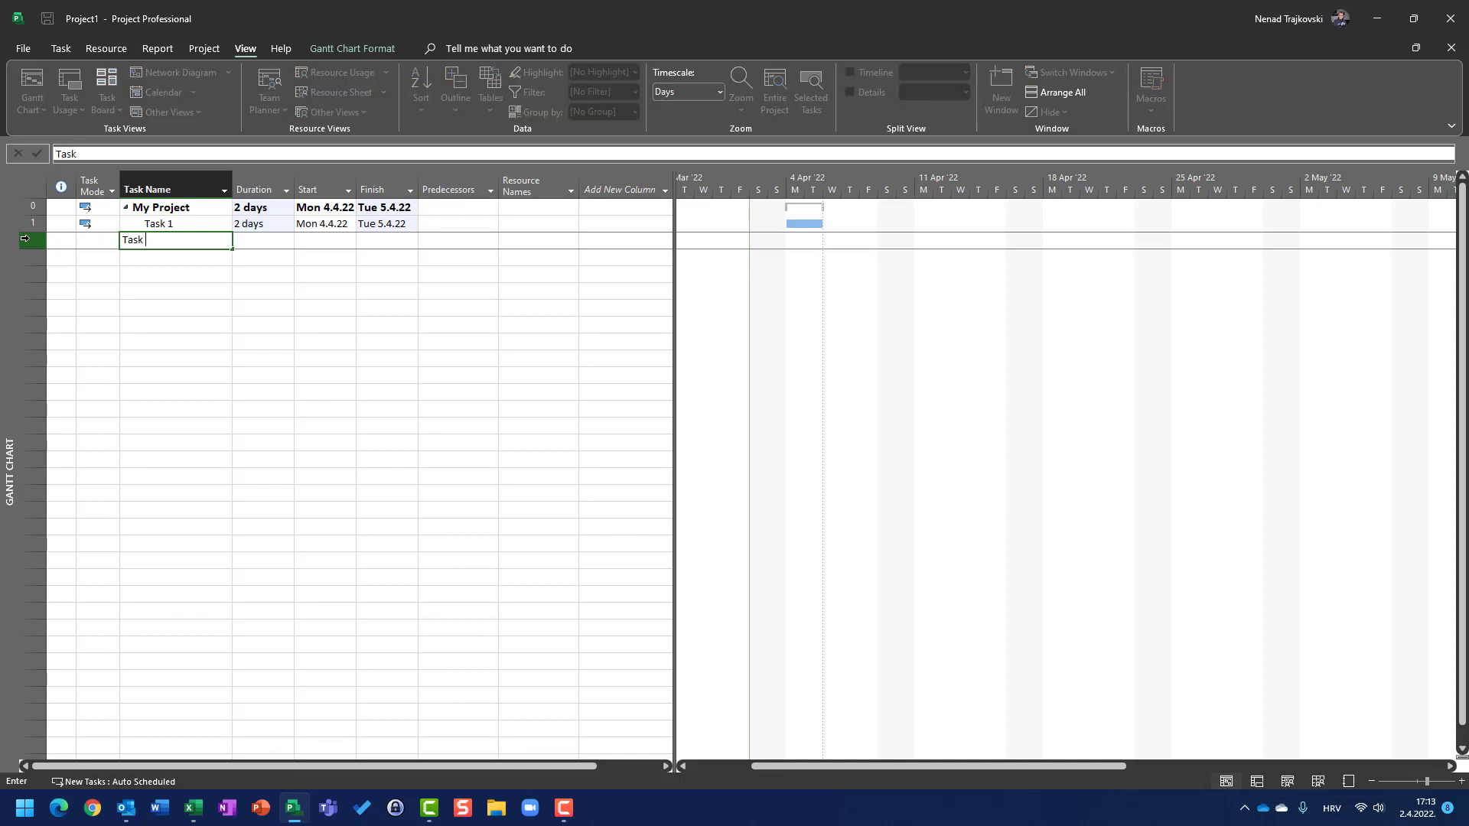
key("Tab")
type("3")
key("Tab")
key("Tab")
key("Tab")
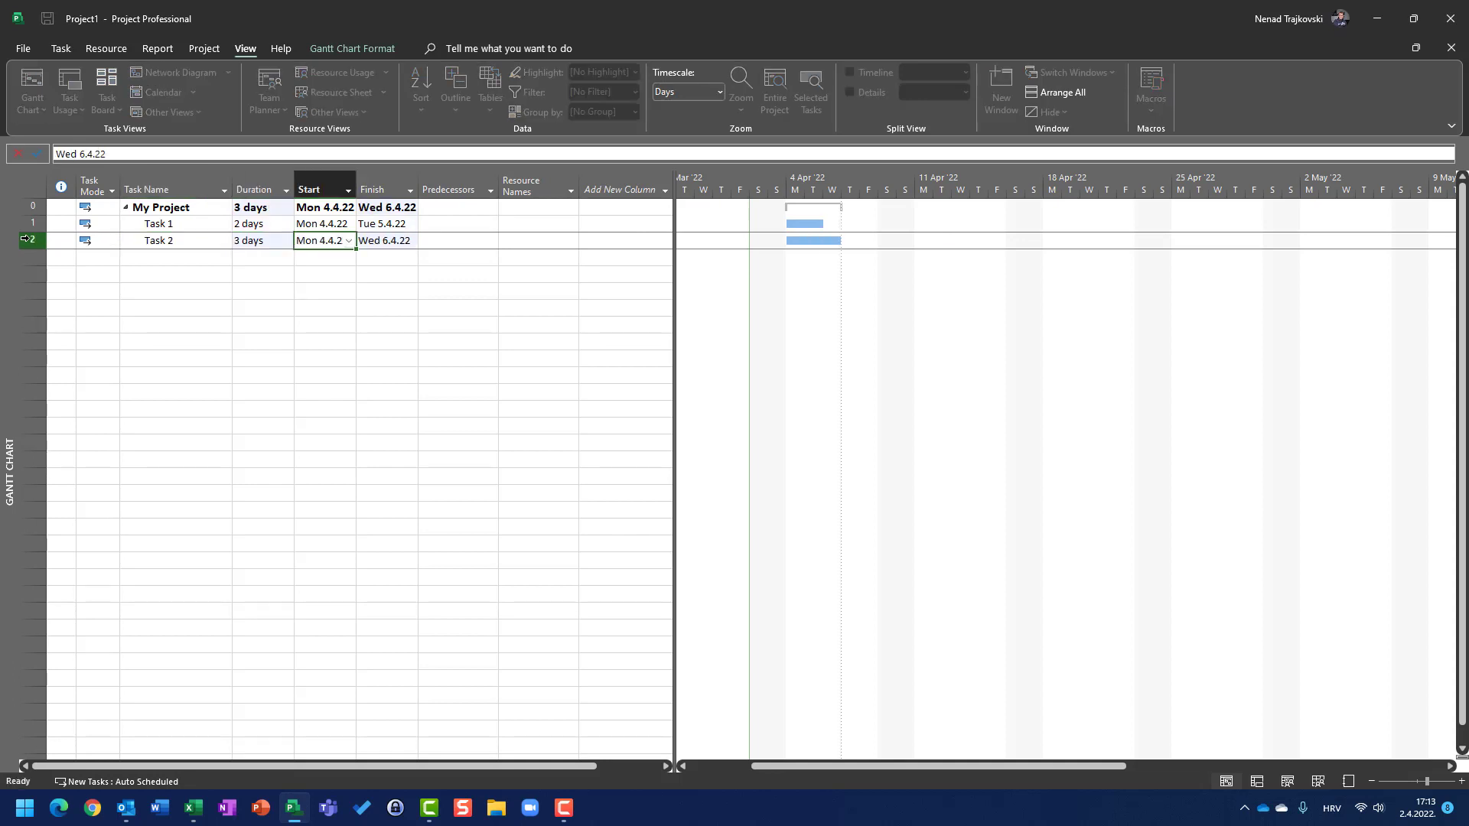
type("1")
key("Return")
key("Up")
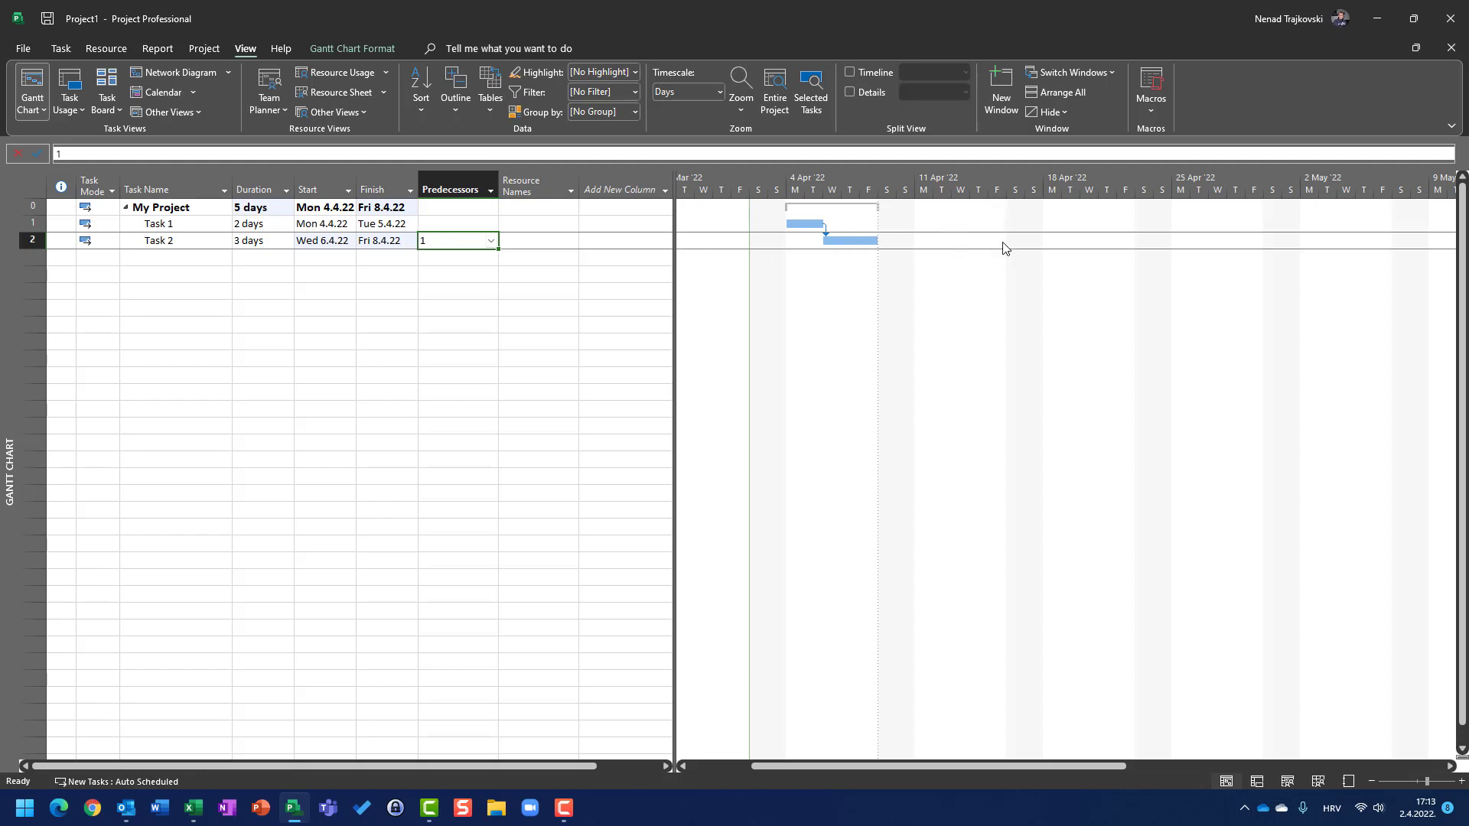
Give Task 2 a Finish No Later Than constraint dated Fri 15.4.2022 and continue with that constraint despite the possible conflict.
double_click(33, 240)
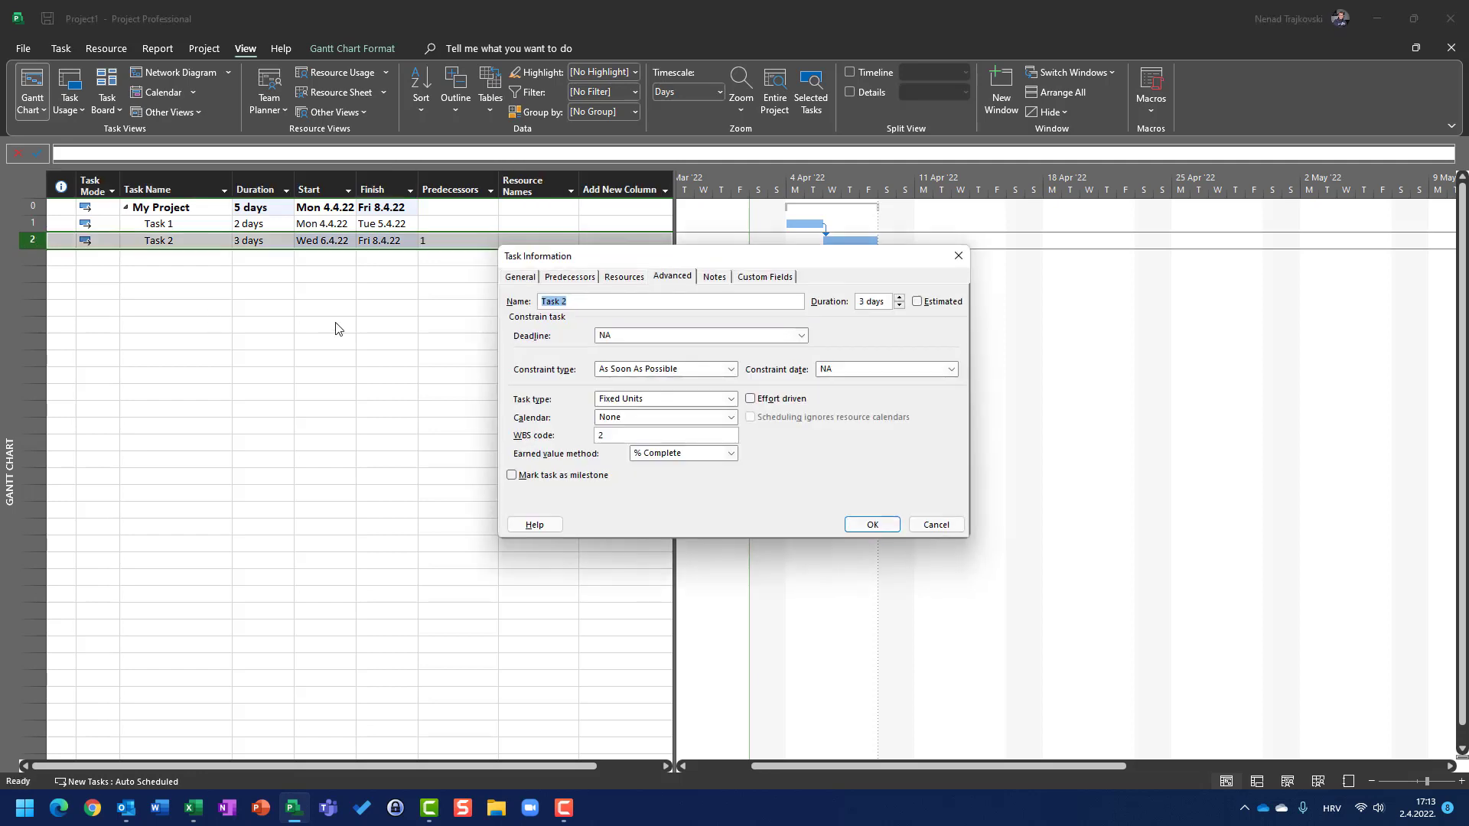
left_click(731, 370)
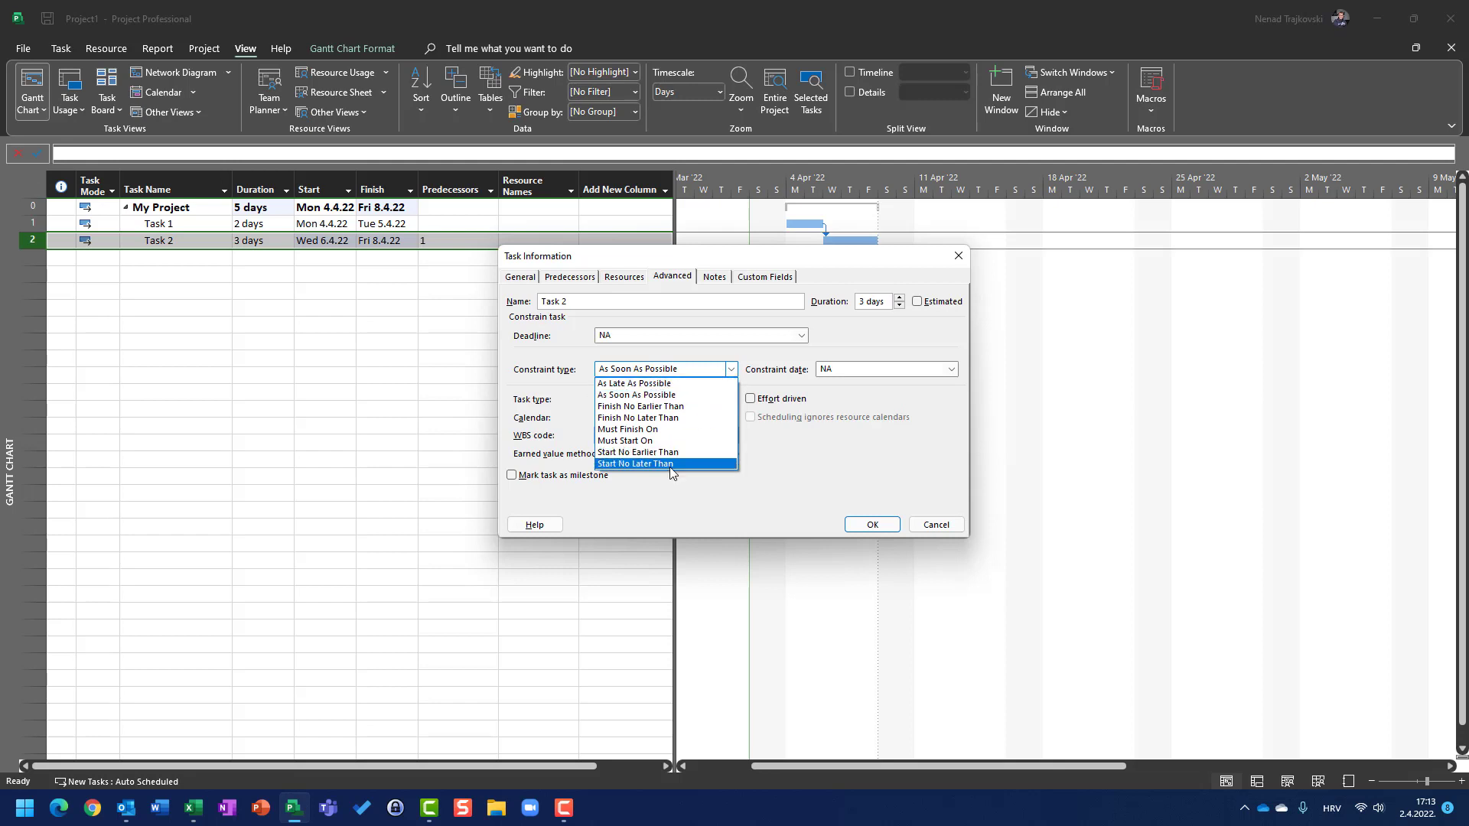
left_click(644, 417)
left_click(951, 369)
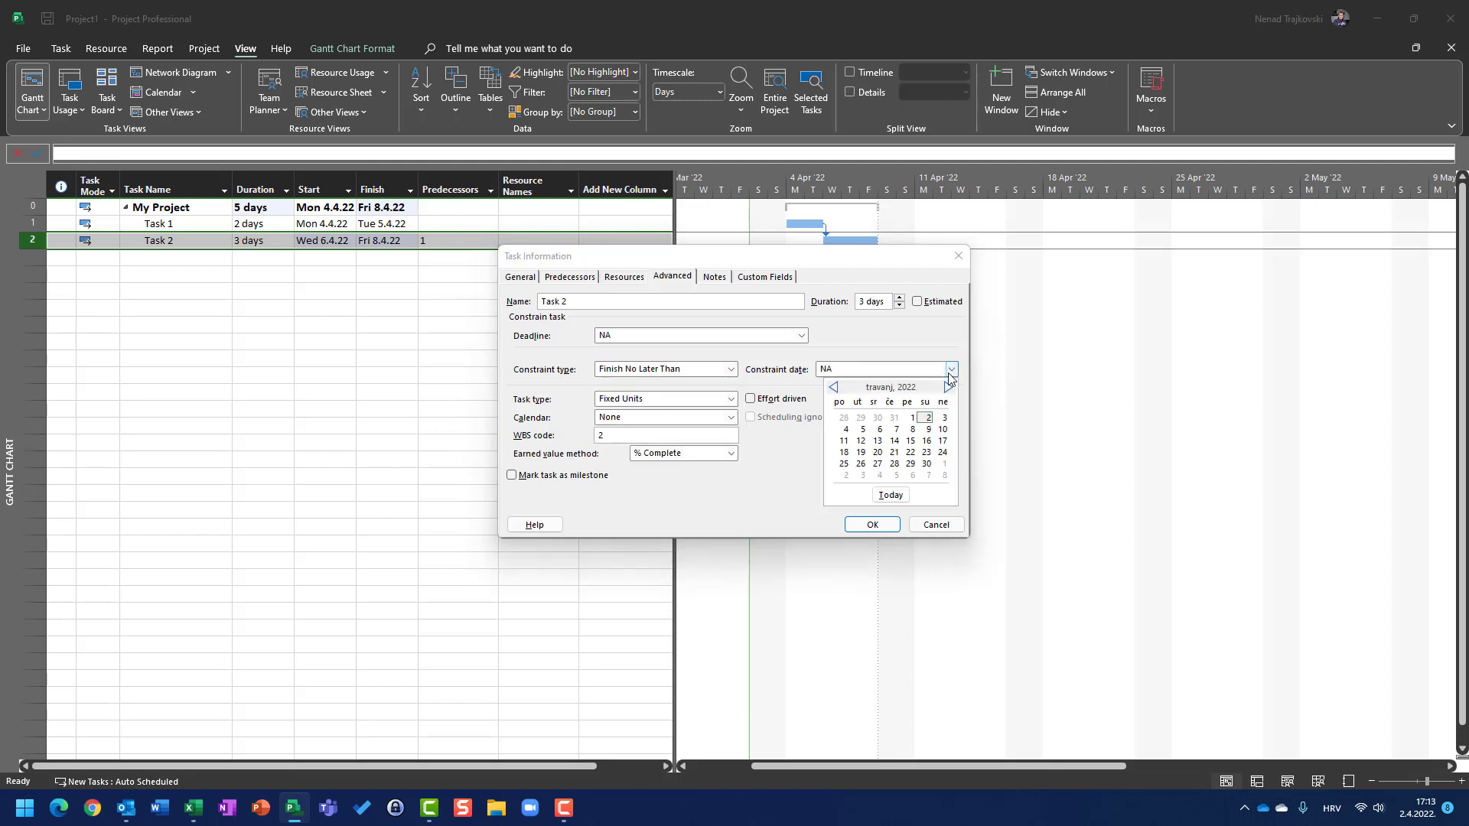
left_click(911, 441)
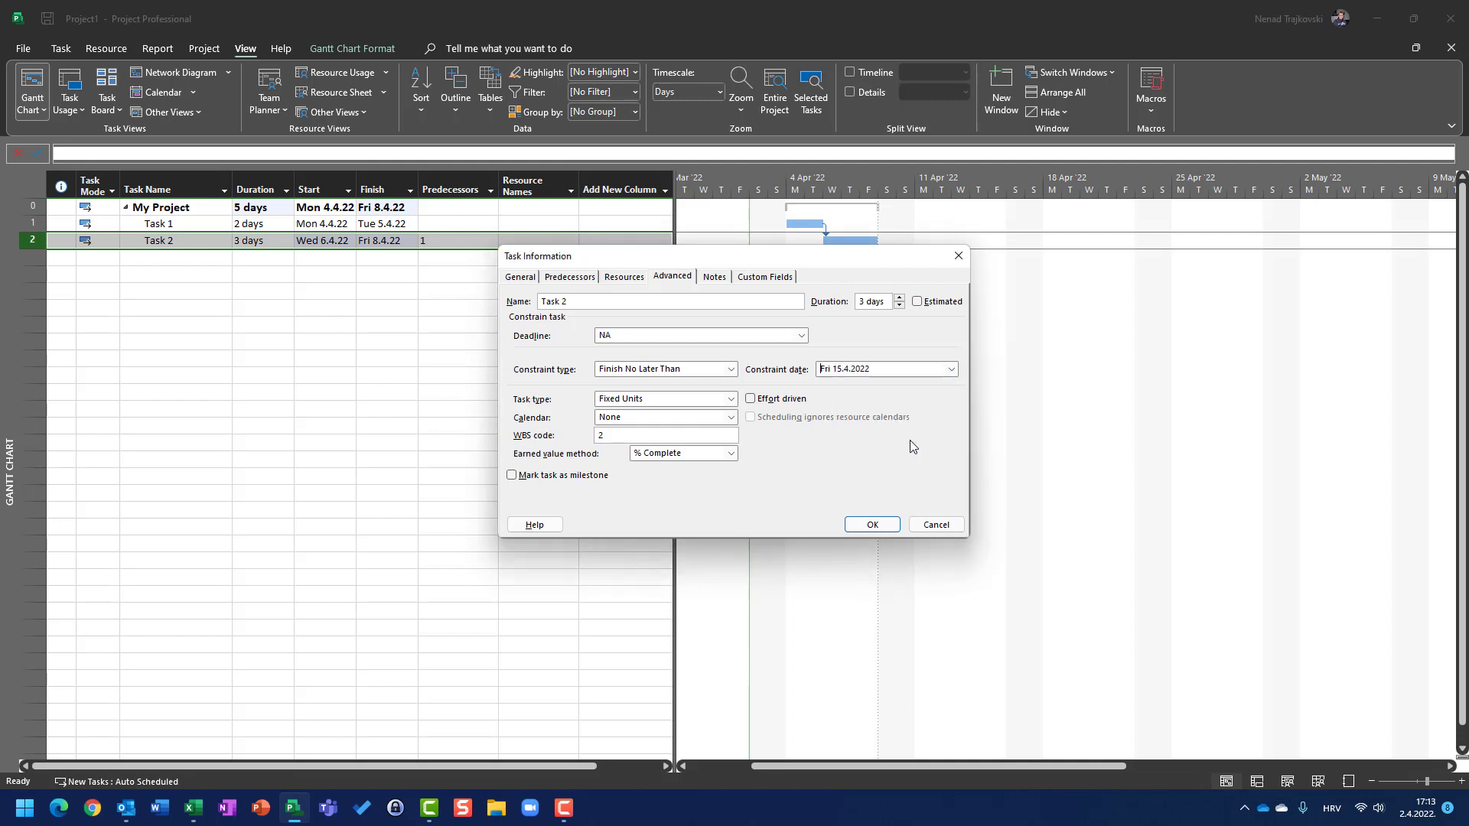
left_click(872, 525)
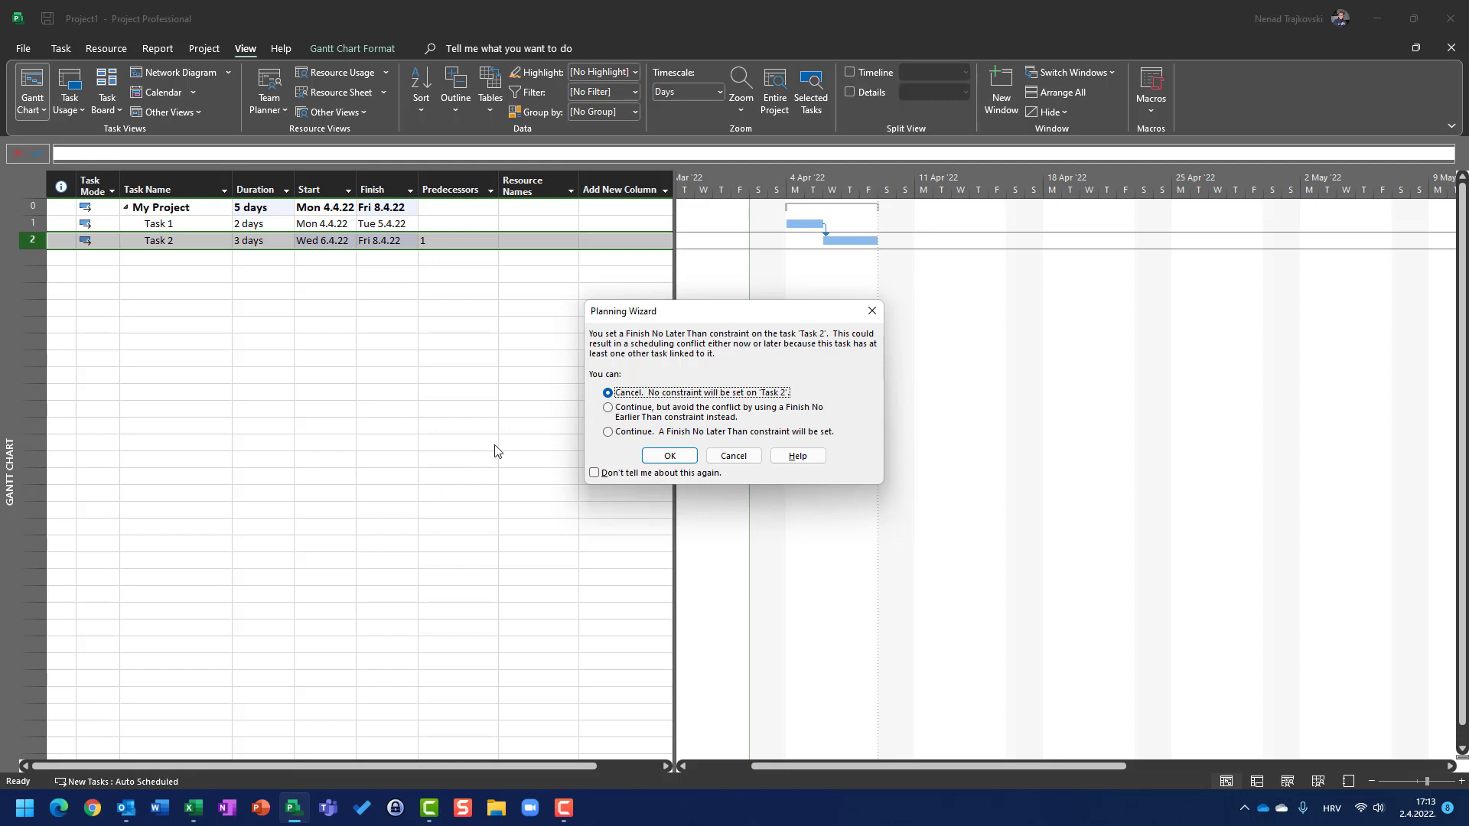
left_click(627, 433)
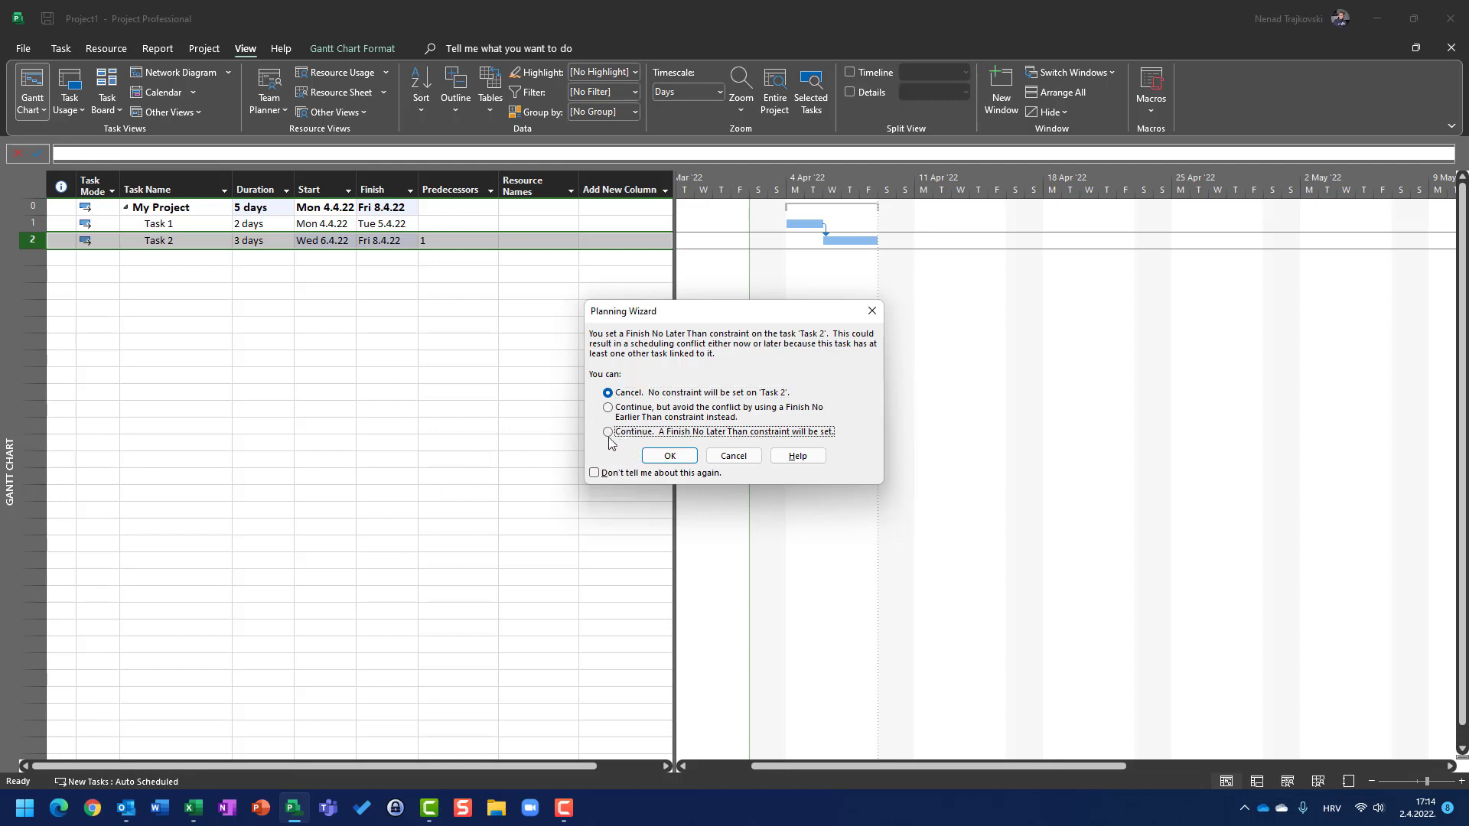
left_click(609, 433)
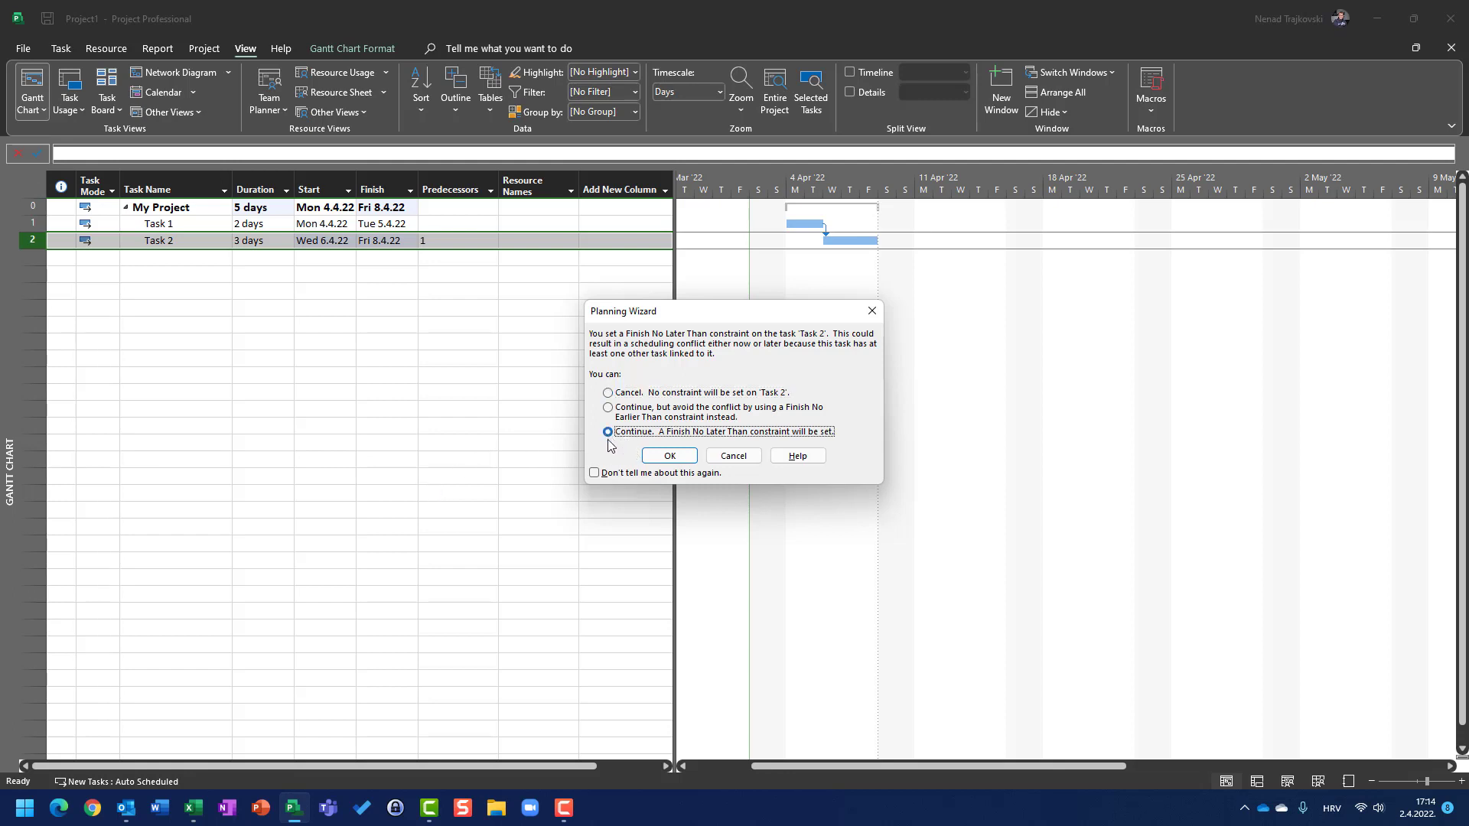
left_click(651, 459)
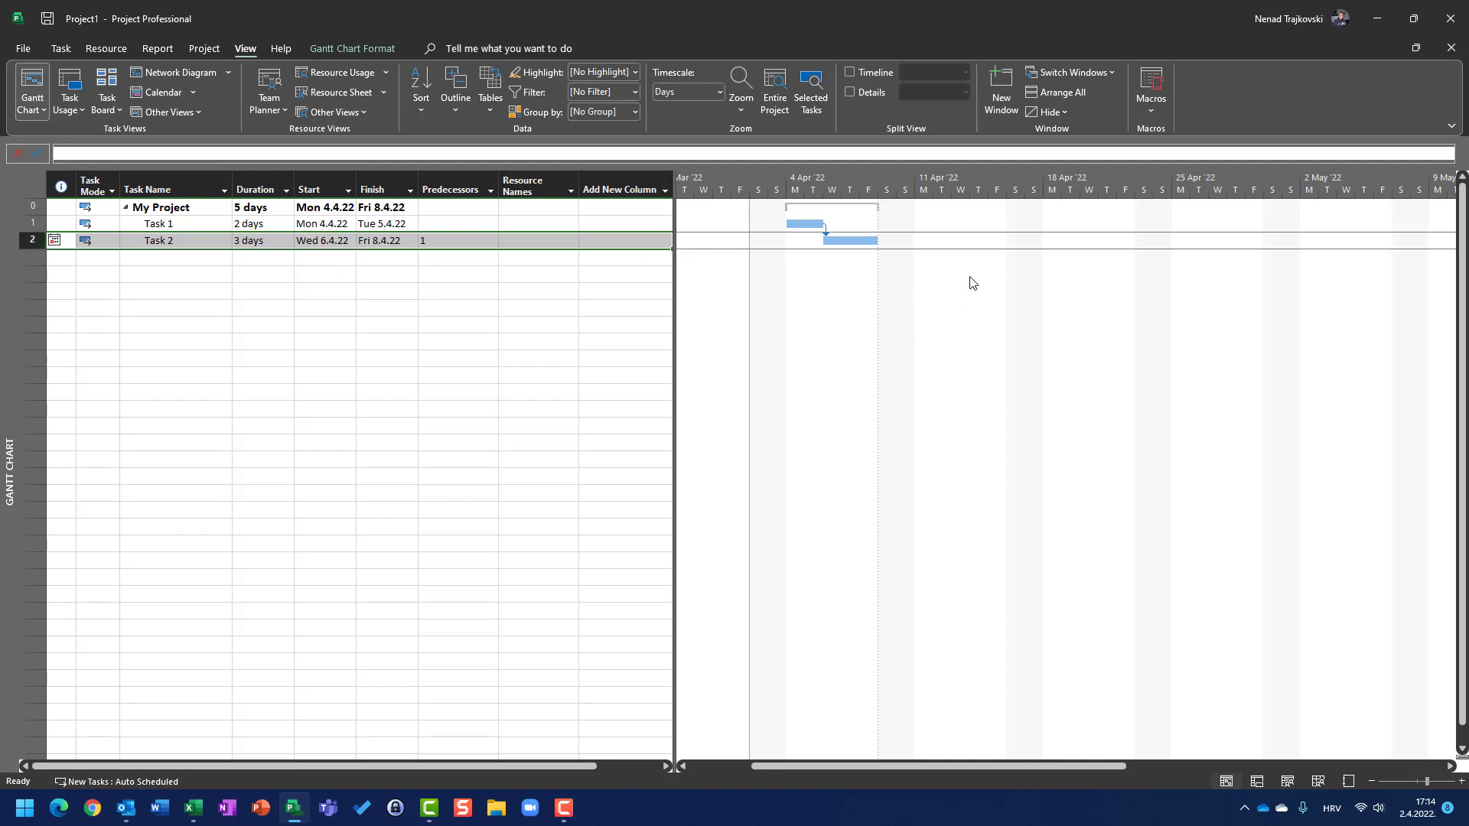
Check Task 2's constraint, then try a duration of 1 day for Task 1 and set it back to 2 days.
mouse_move(57, 240)
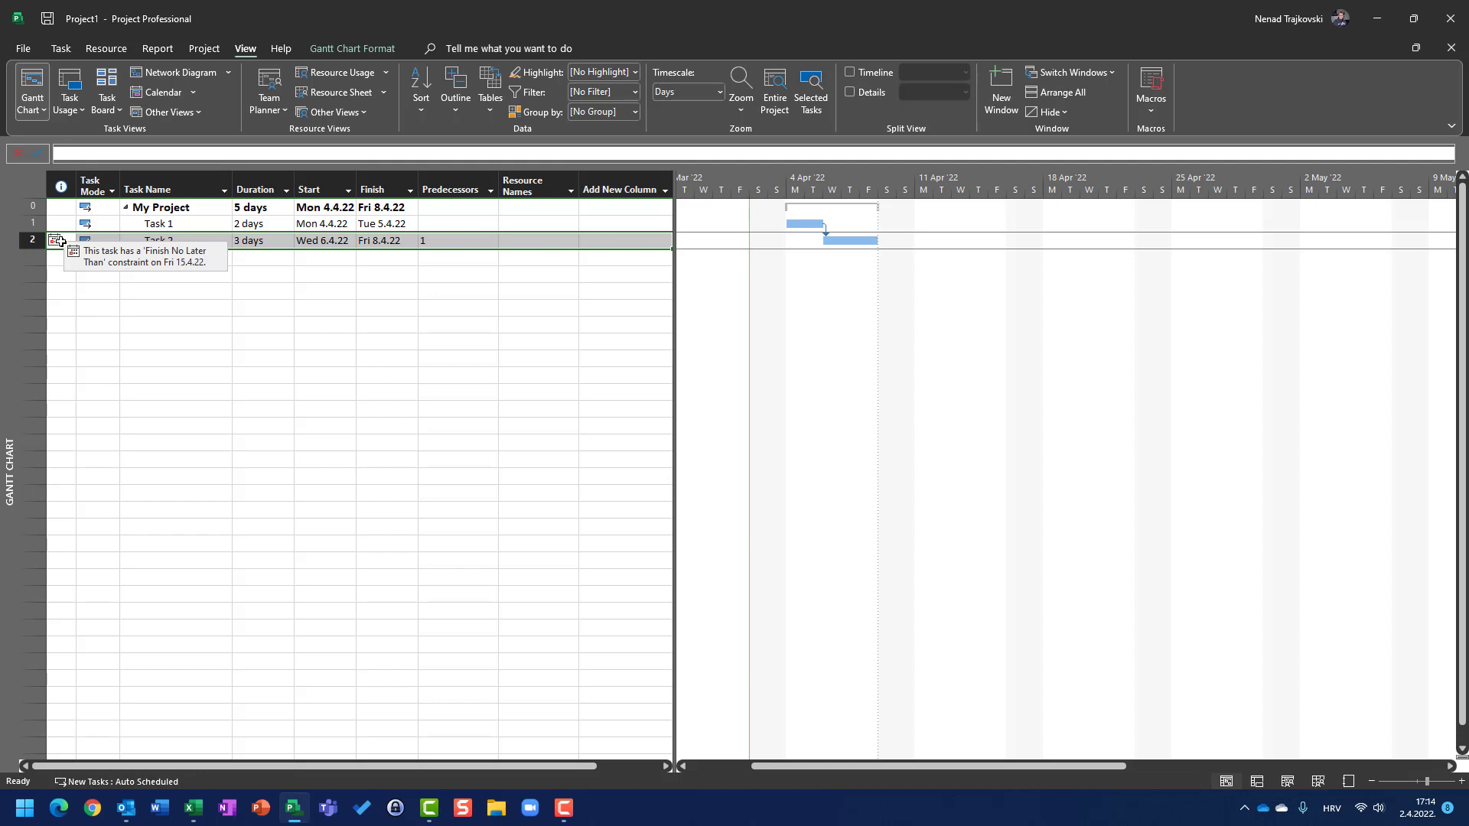
left_click(256, 223)
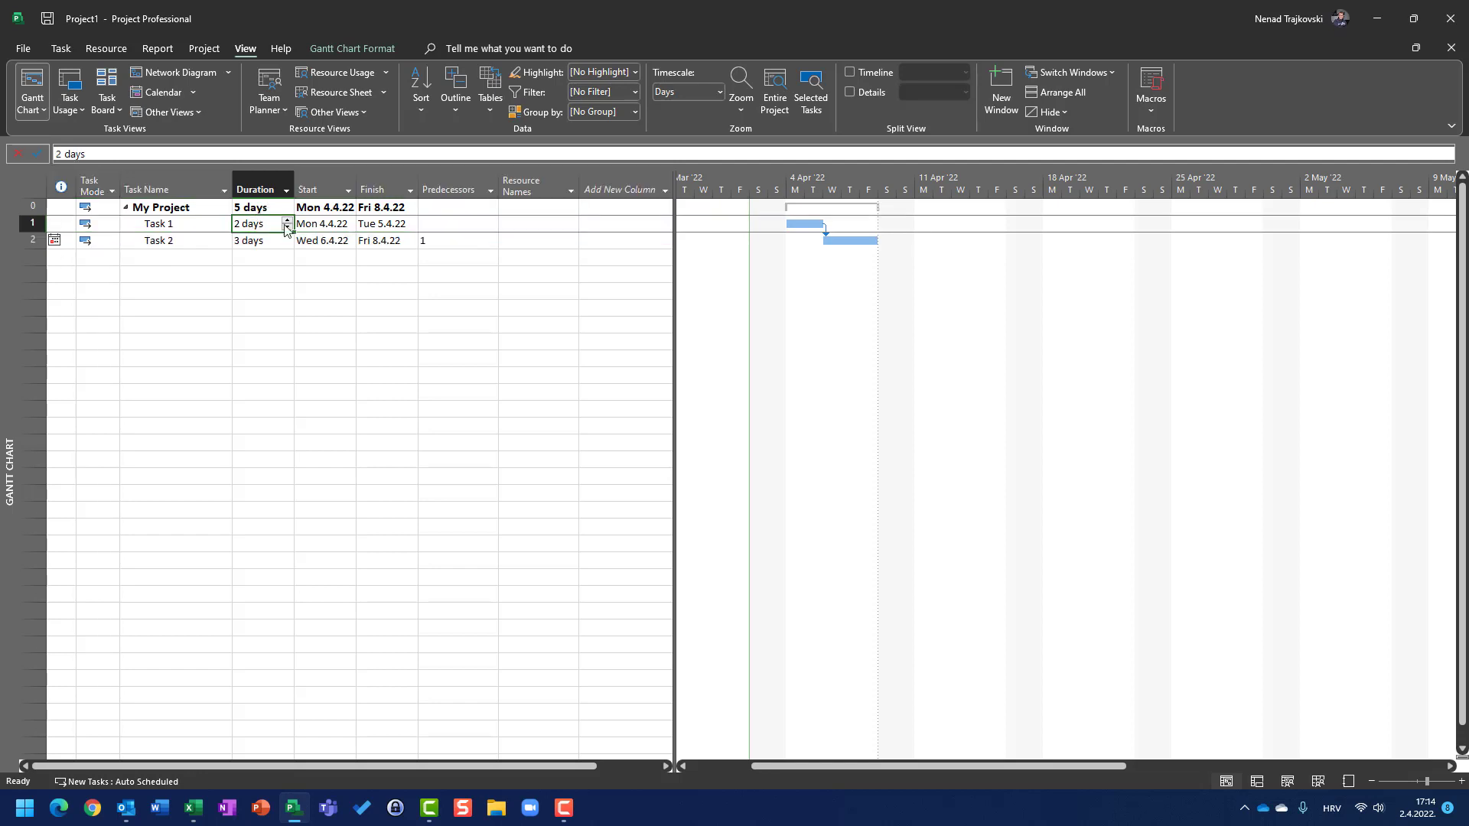
left_click(287, 228)
key("Return")
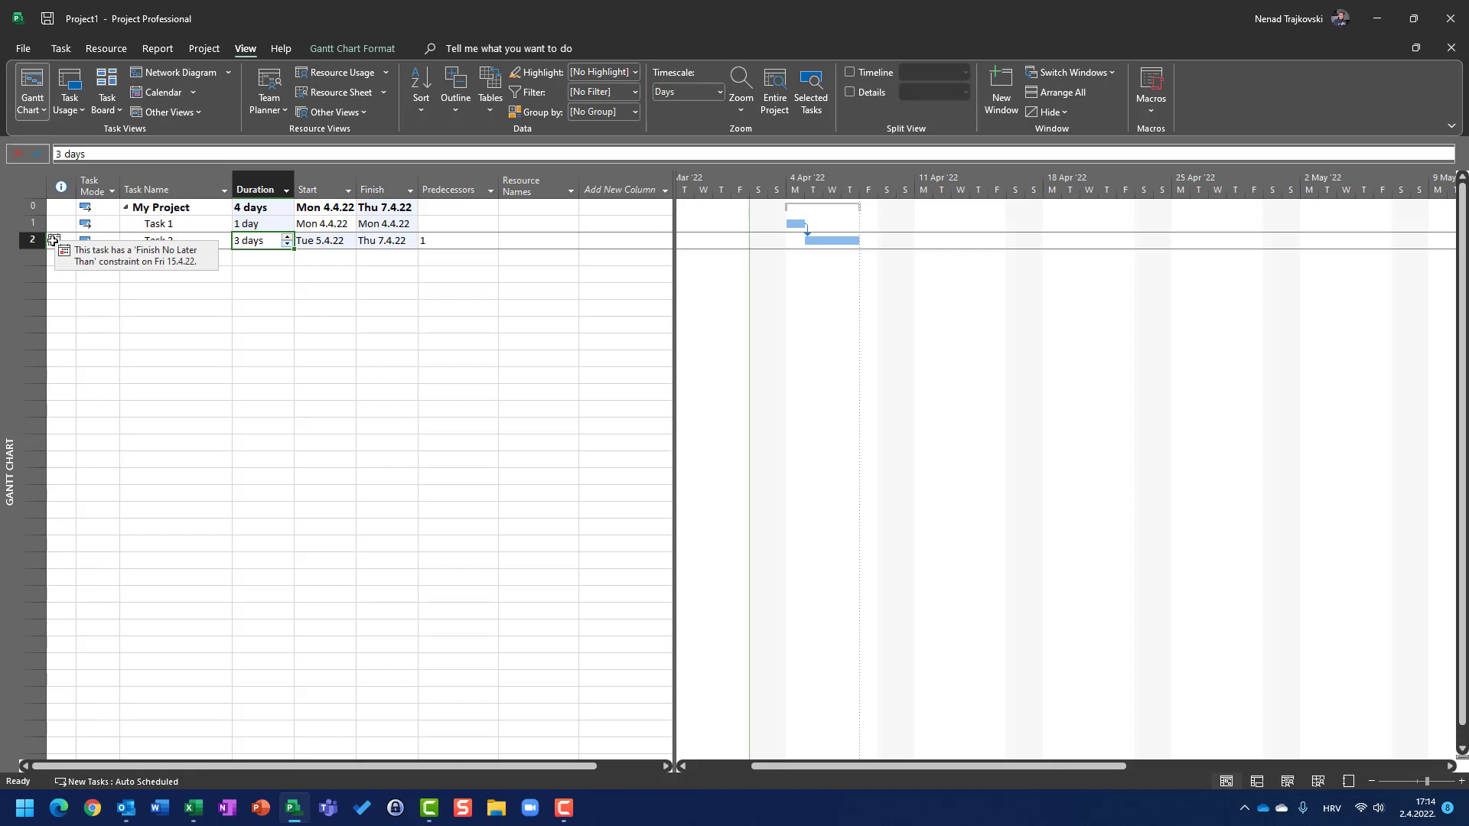
key("Up")
type("2")
key("Return")
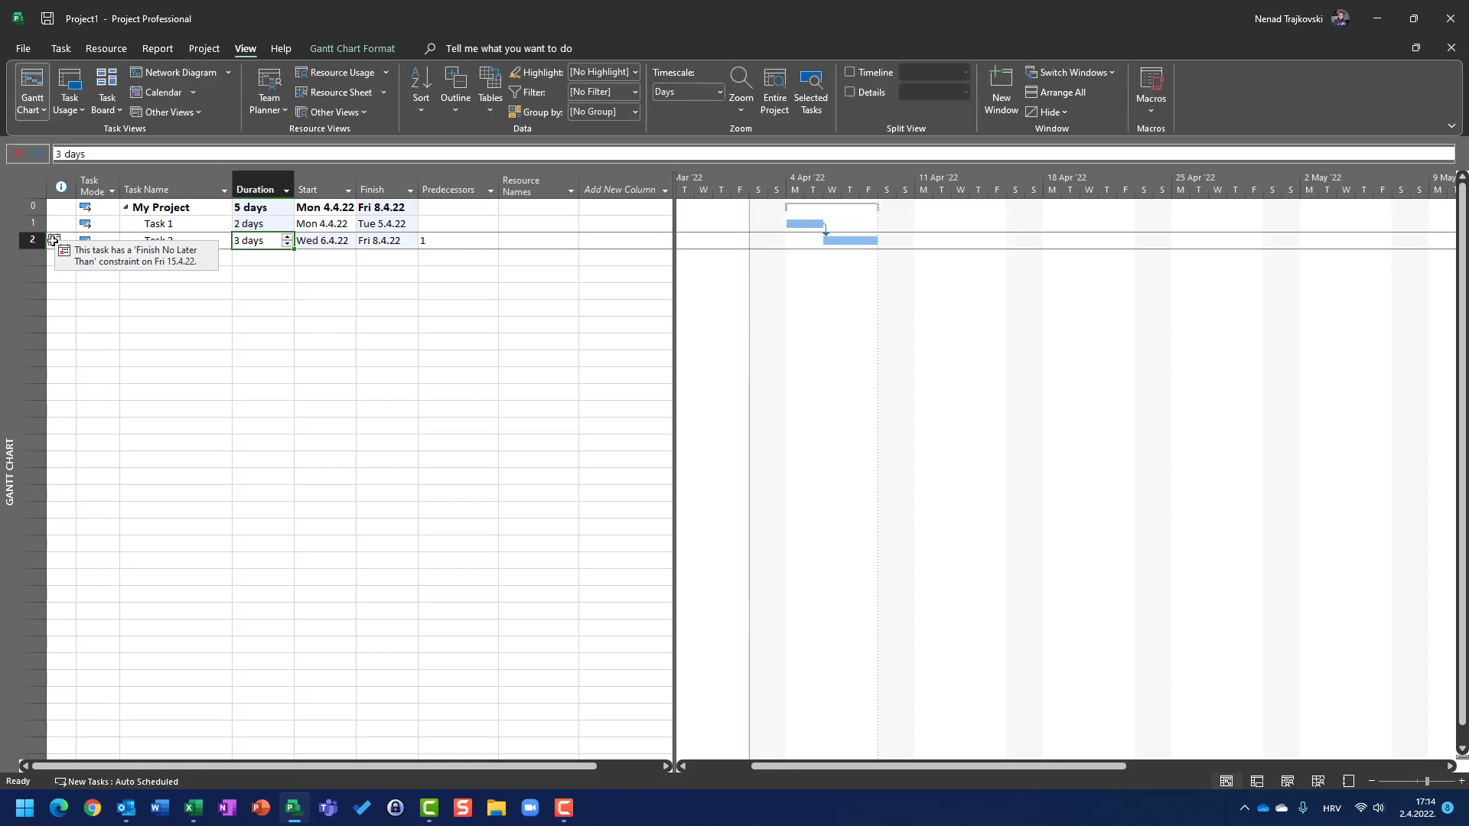
Raise Task 1's duration to 3, 5 and 7 days in turn.
key("Up")
type("3")
key("Return")
key("Up")
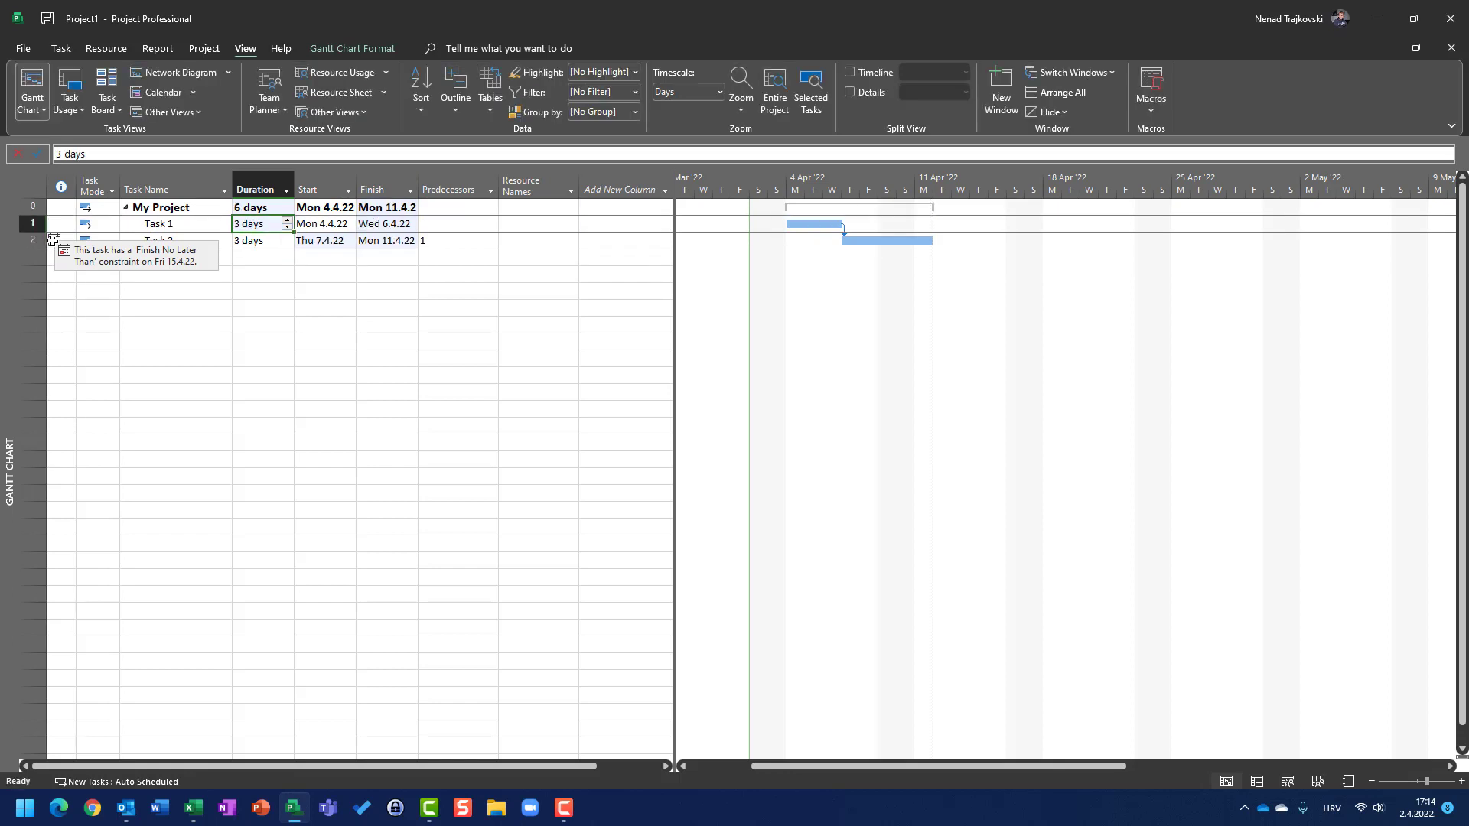
type("5")
key("Return")
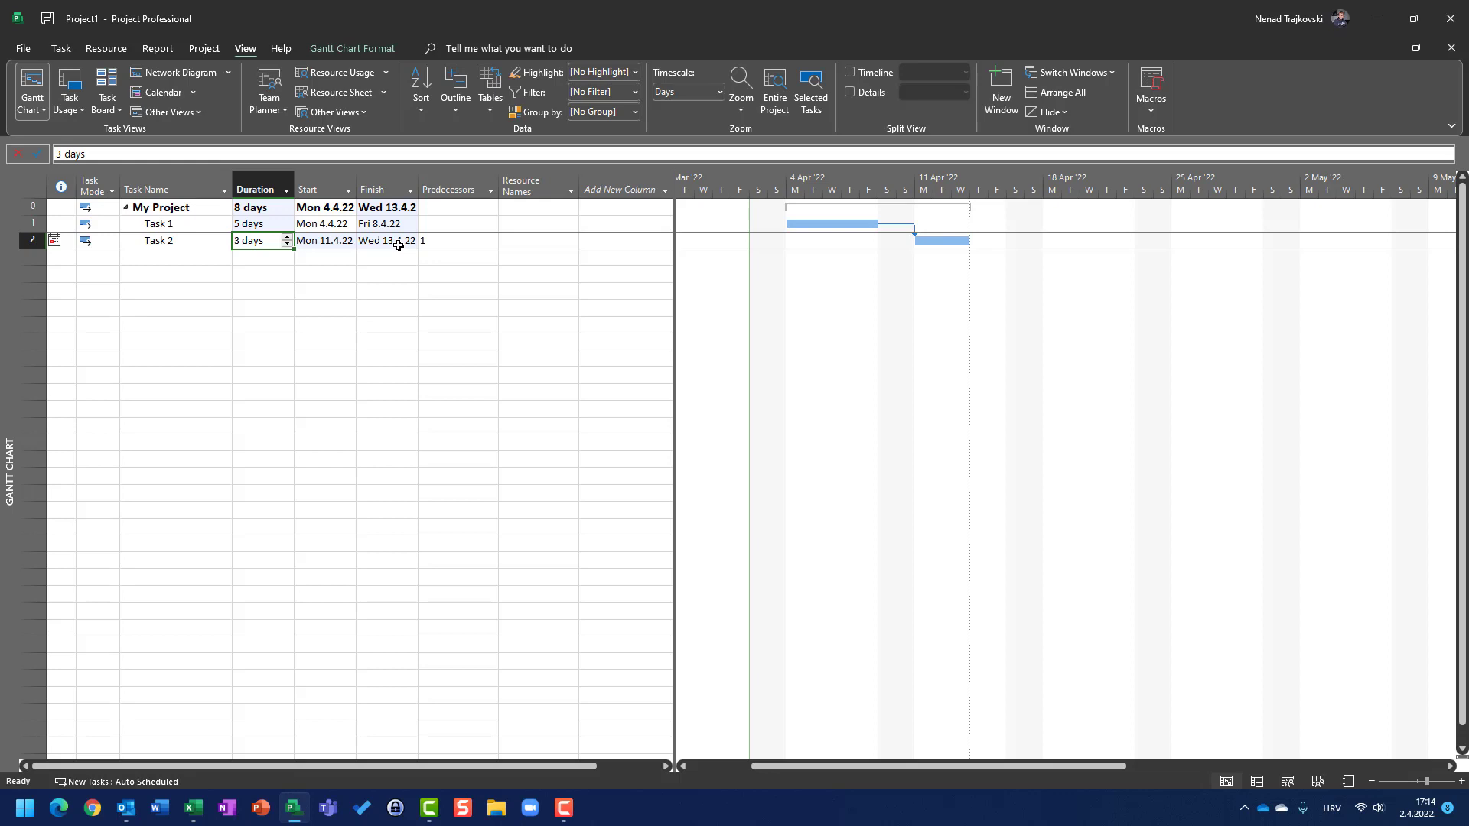
key("Up")
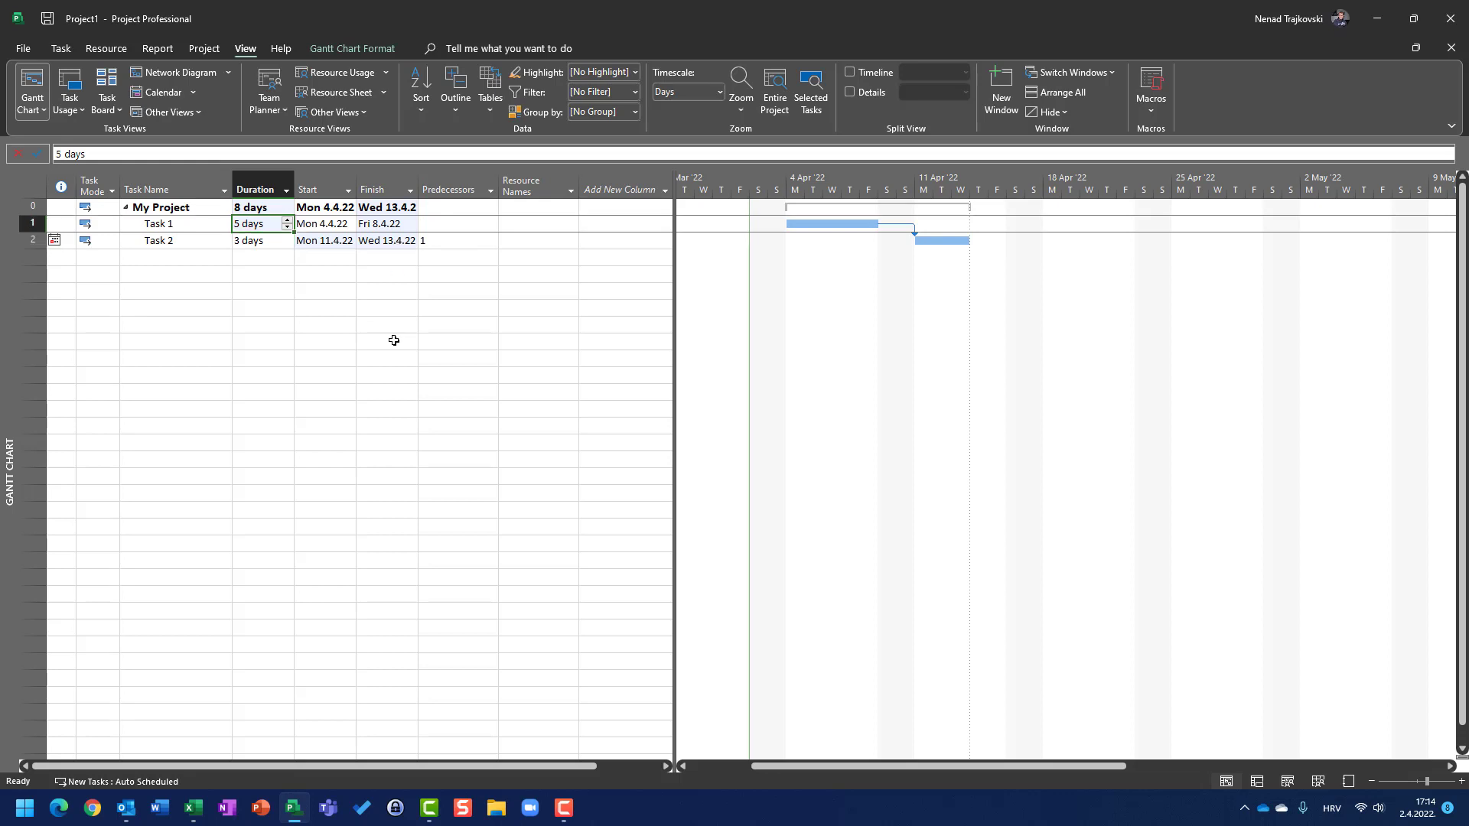
type("7")
key("Return")
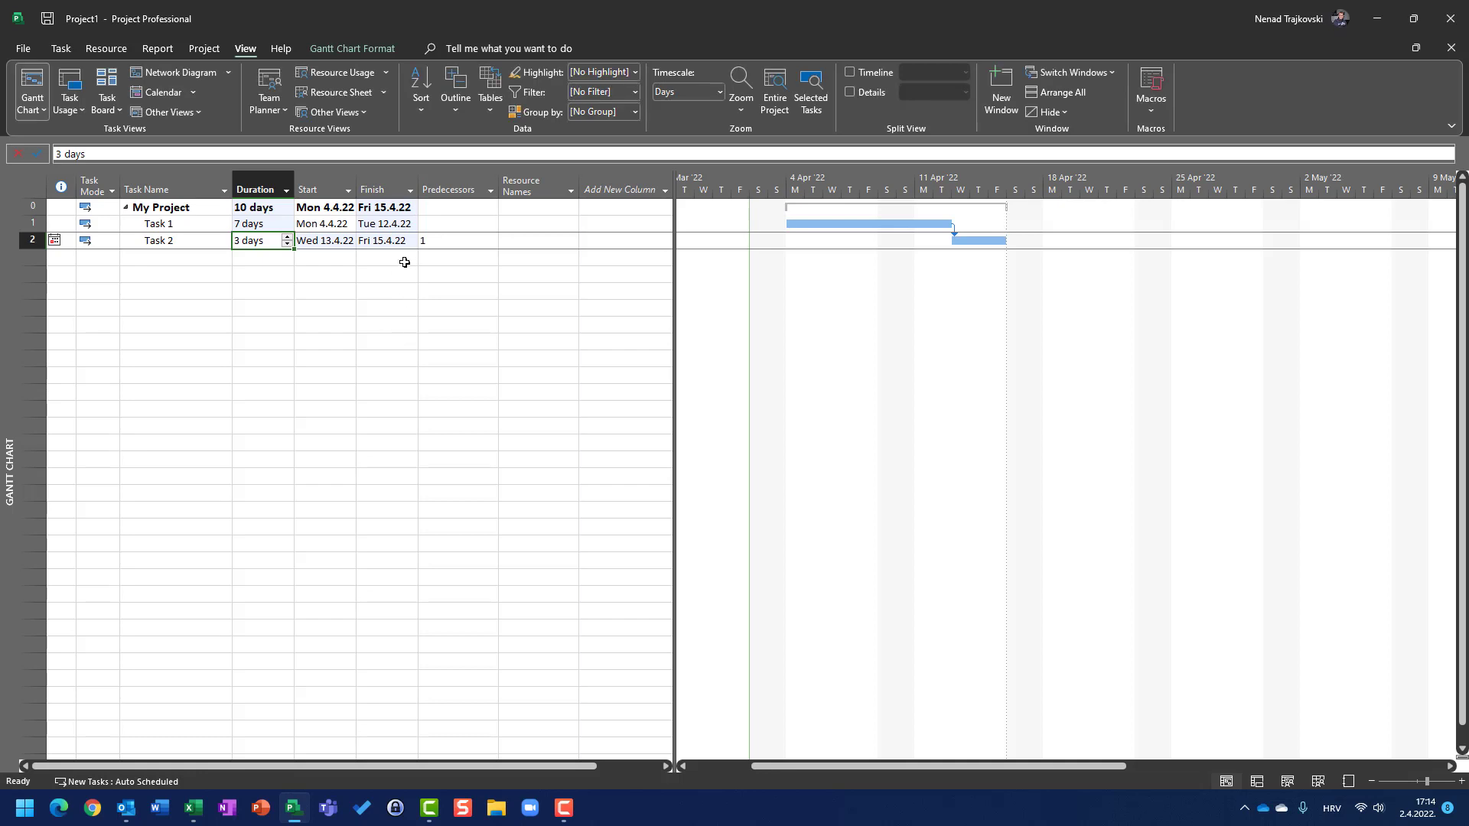
Set Task 1's duration to 10 days and continue by allowing the scheduling conflict.
key("Up")
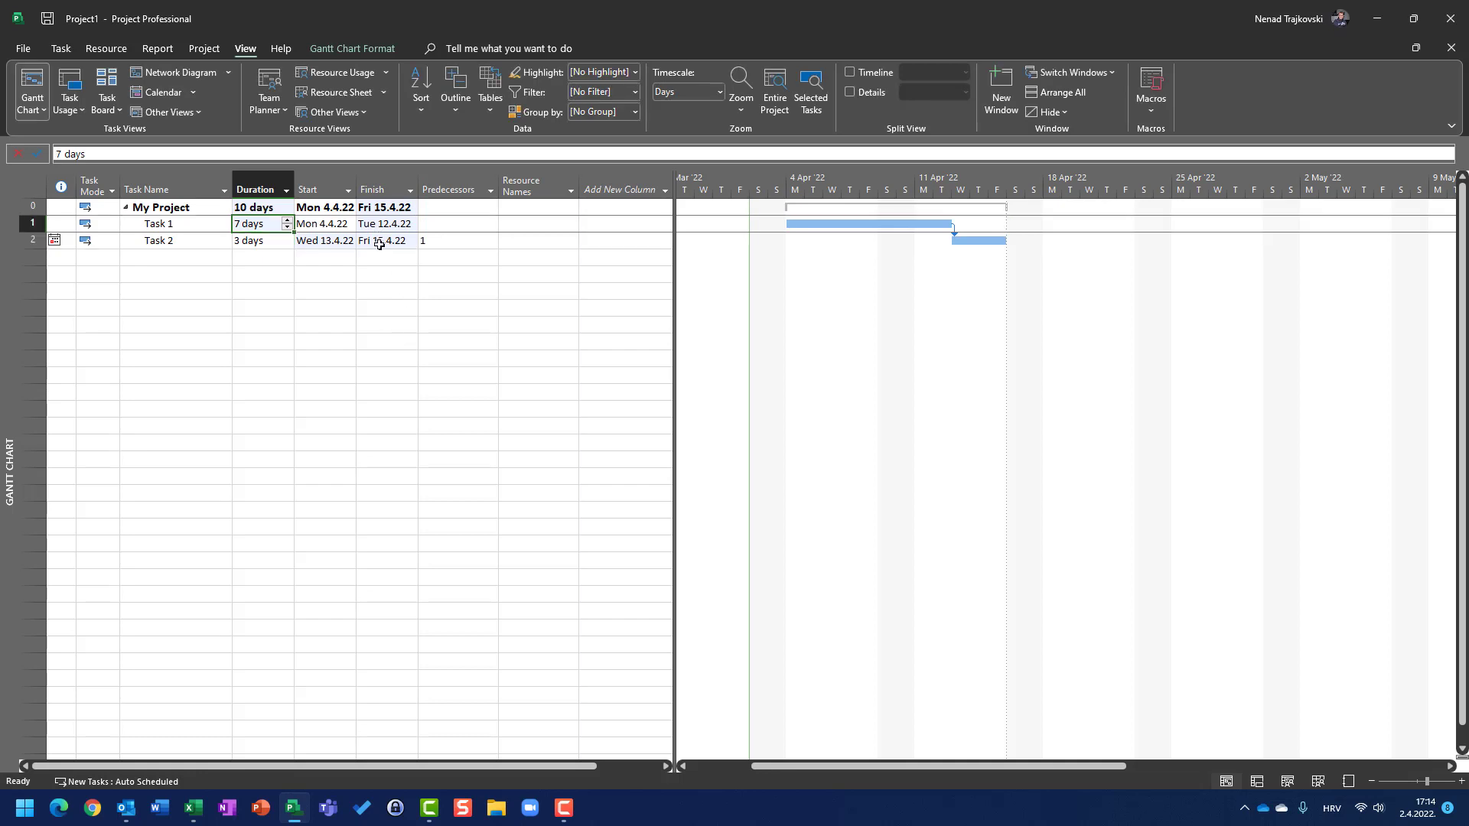
type("10")
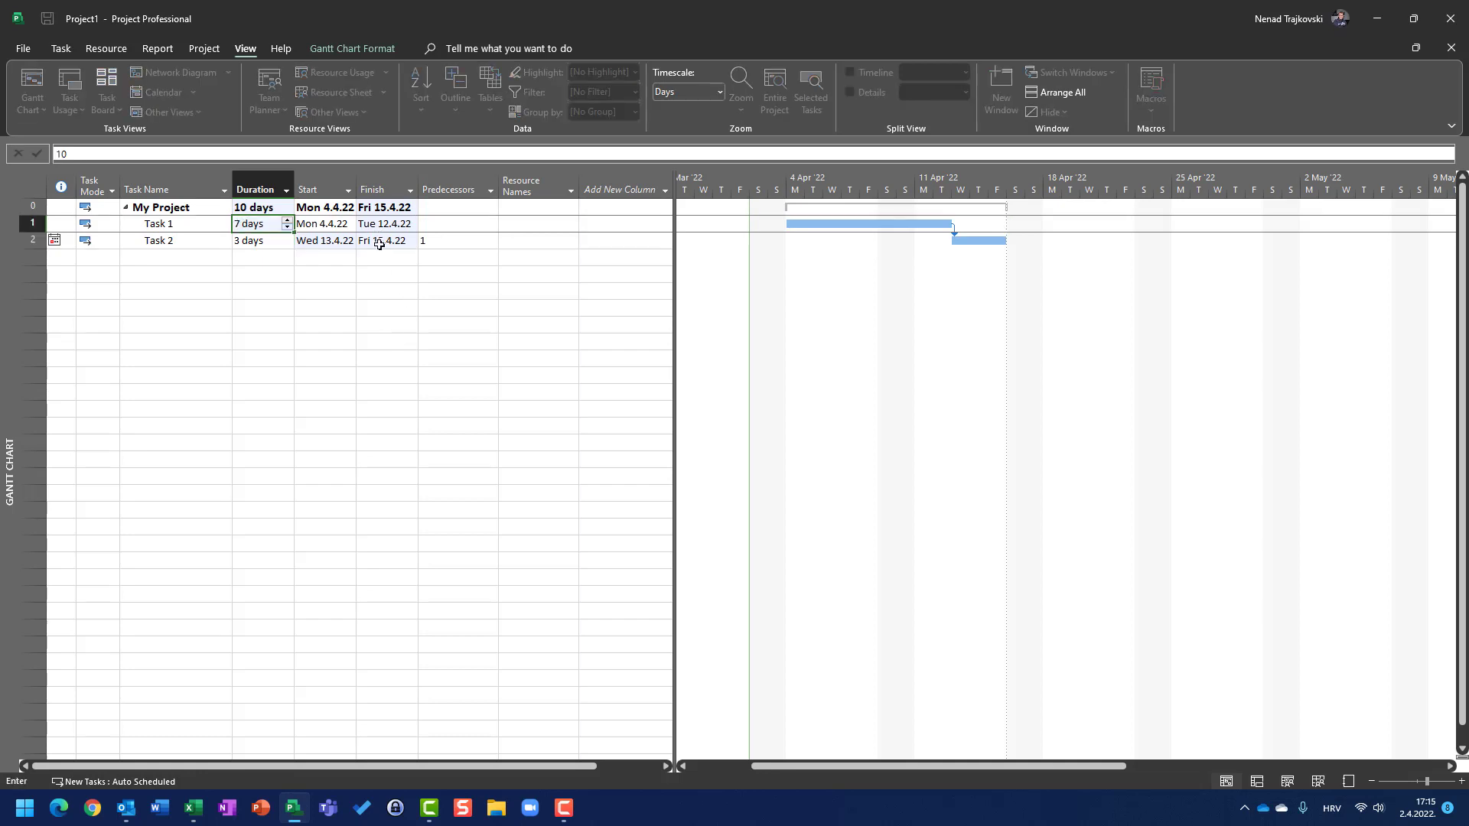
key("Return")
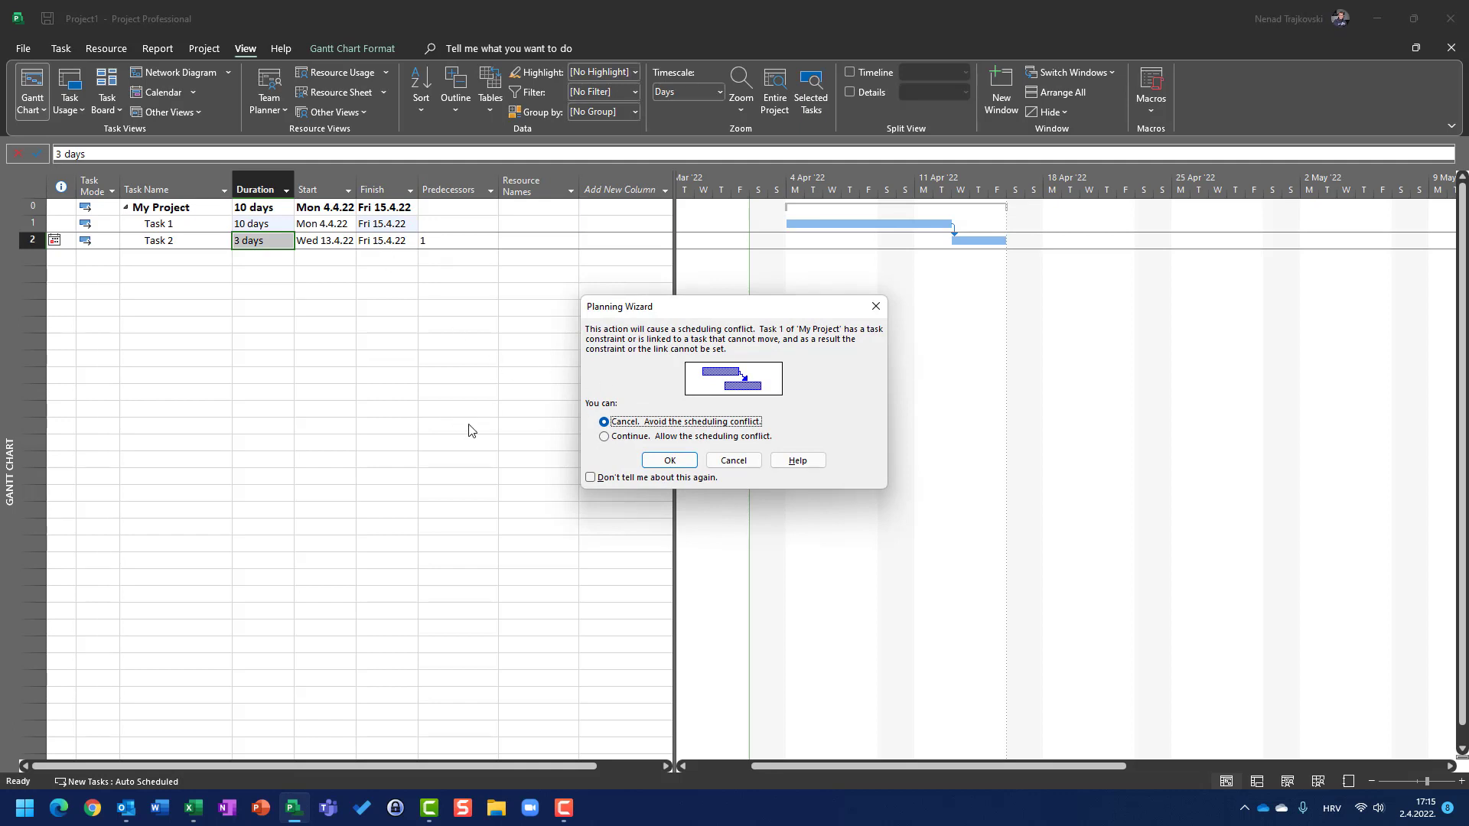
left_click(603, 437)
left_click(670, 460)
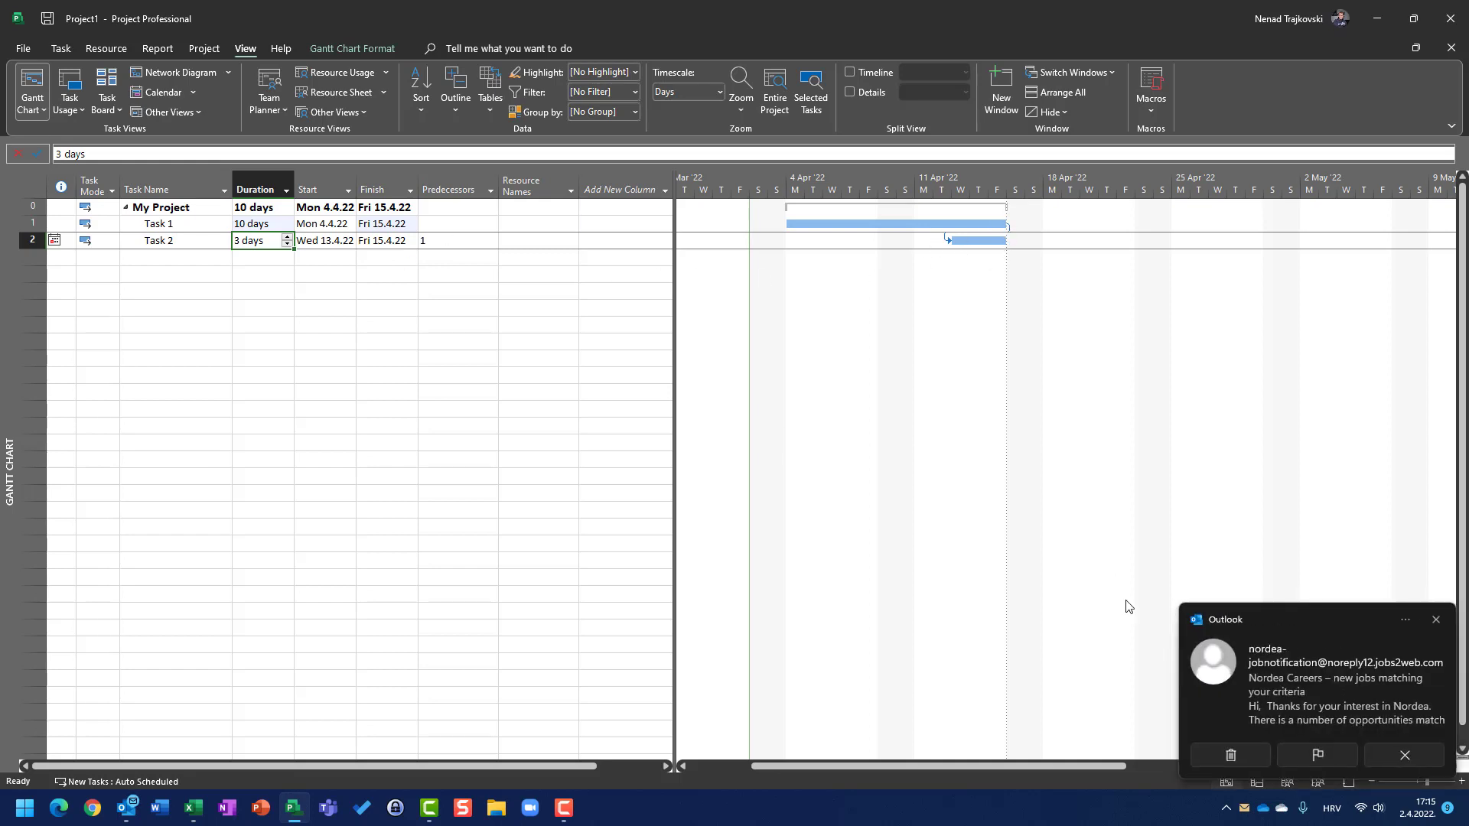
left_click(1402, 765)
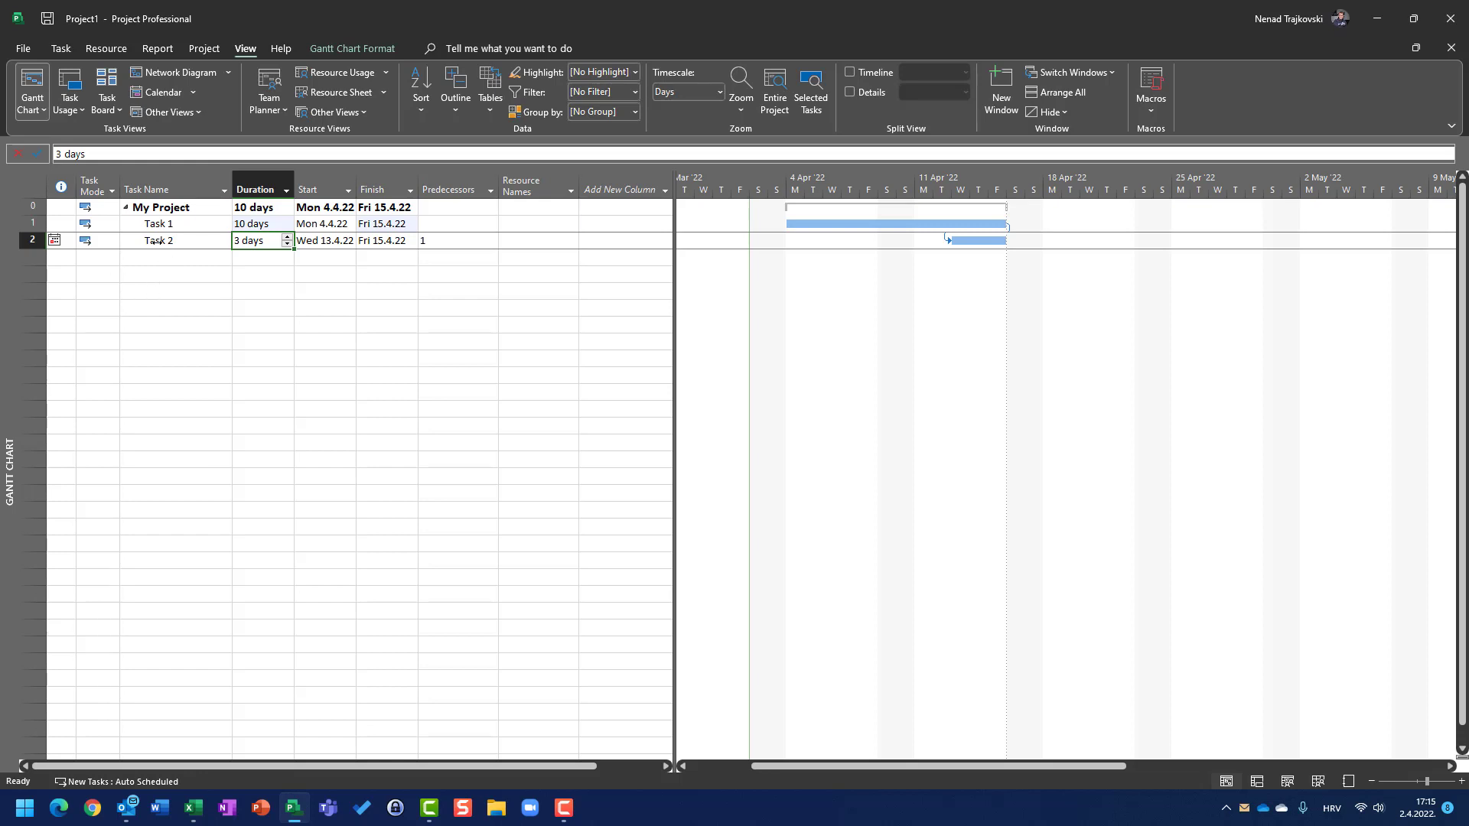
Delete the constrained Task 2 and reset Task 1's duration to 2 days.
left_click(35, 240)
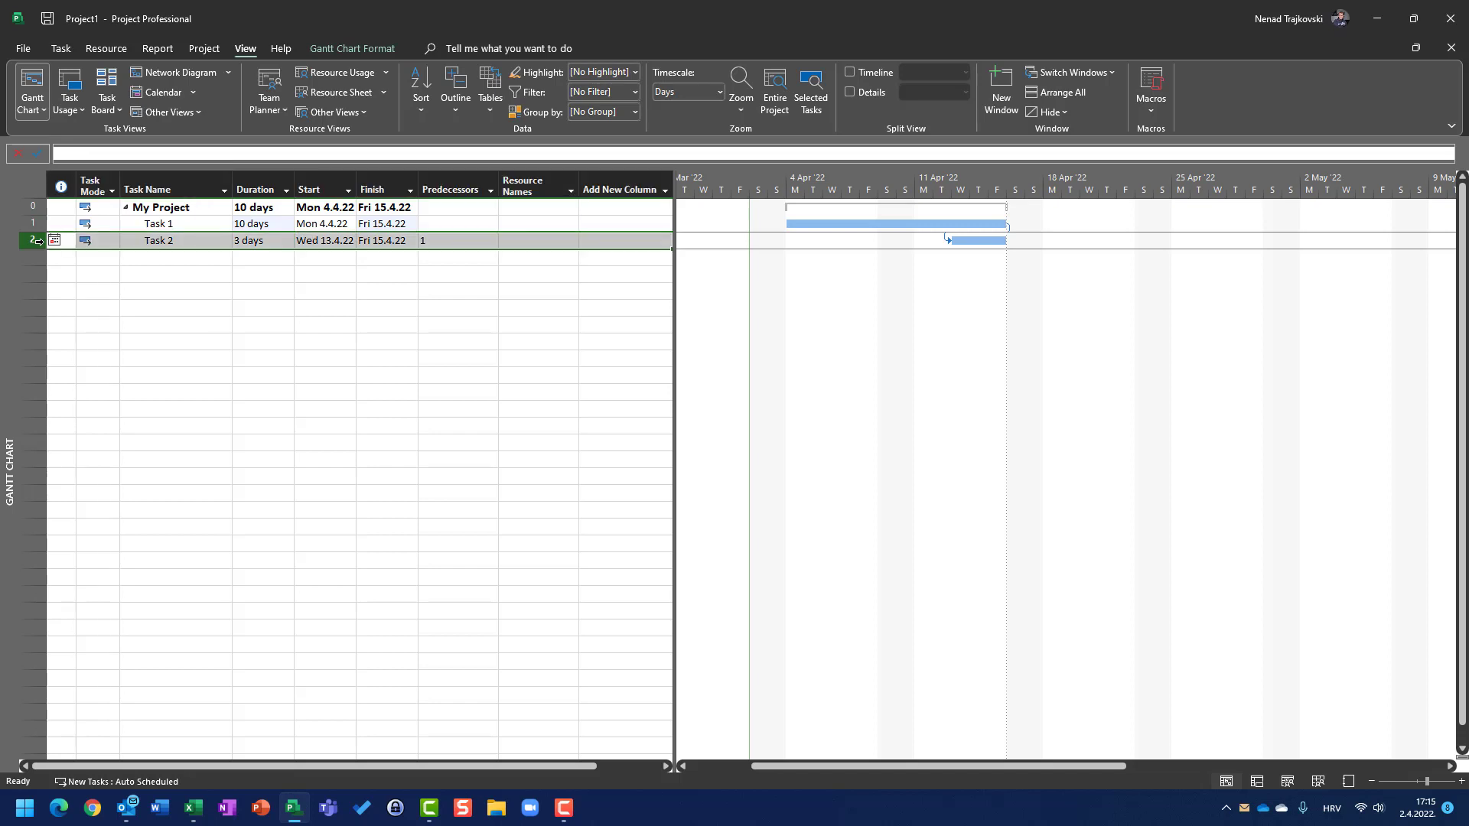
key("Delete")
key("Right")
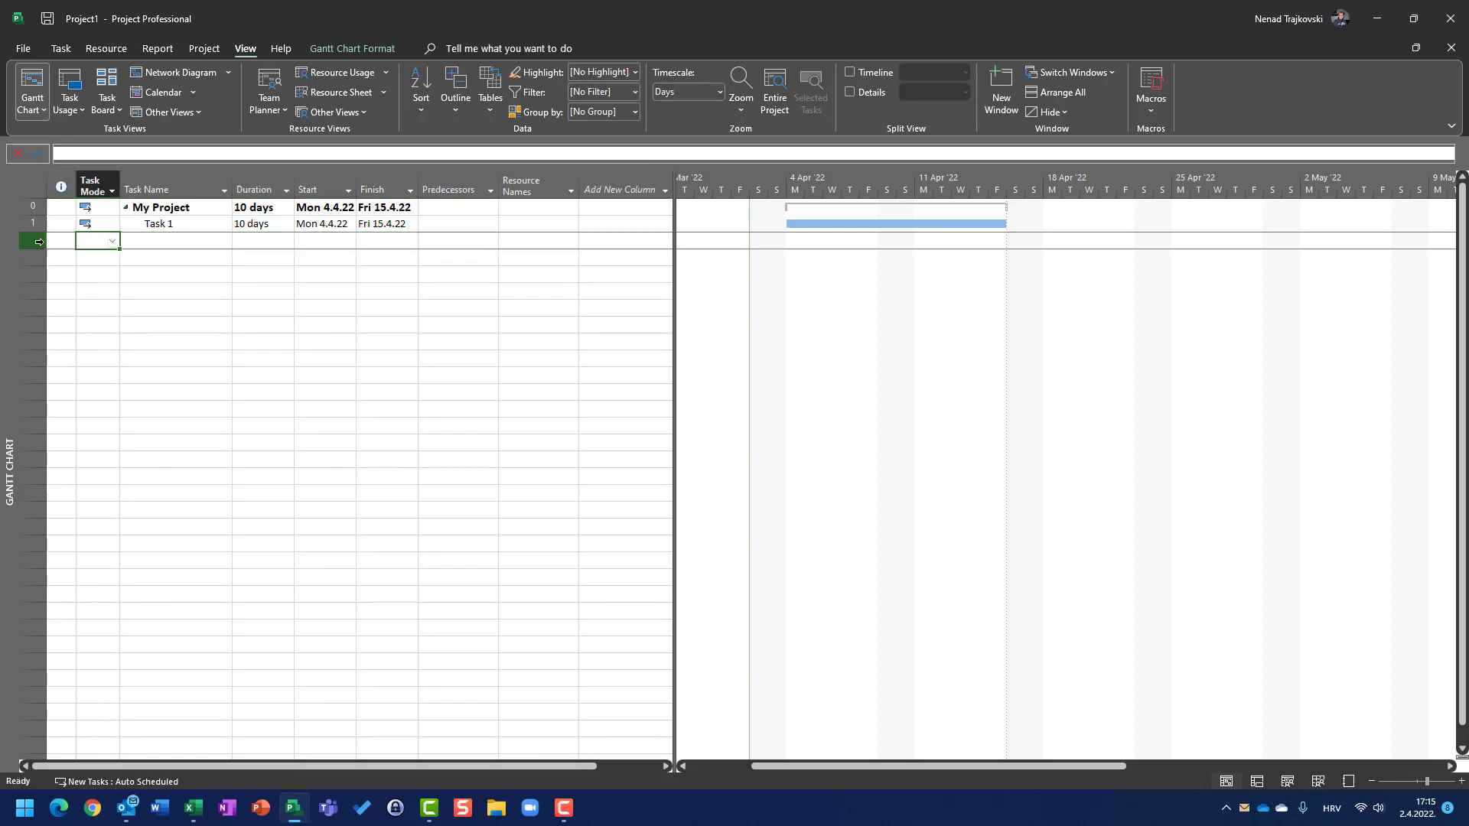
key("Right")
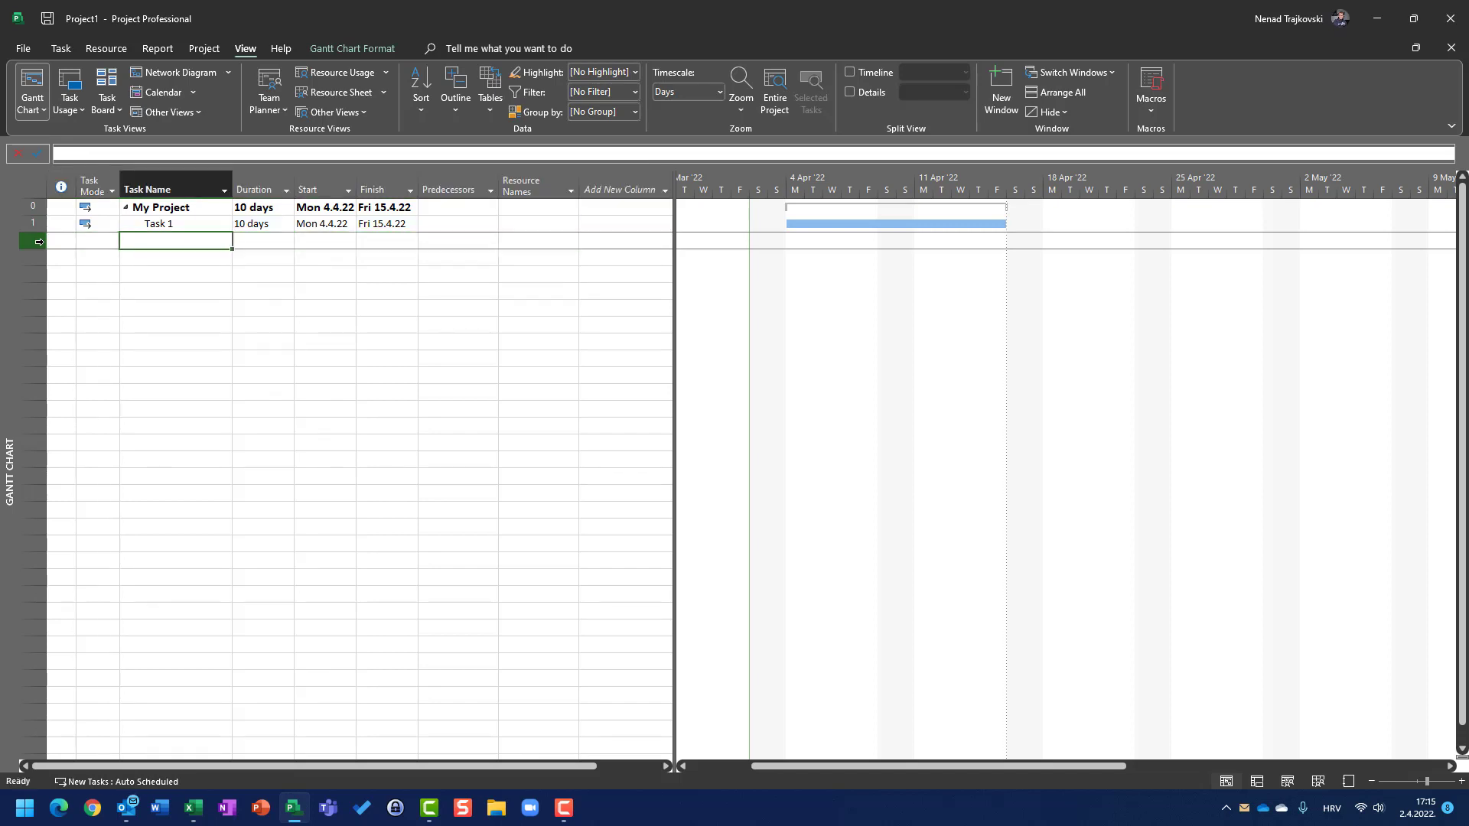
key("Up")
key("Up")
key("Right")
key("Down")
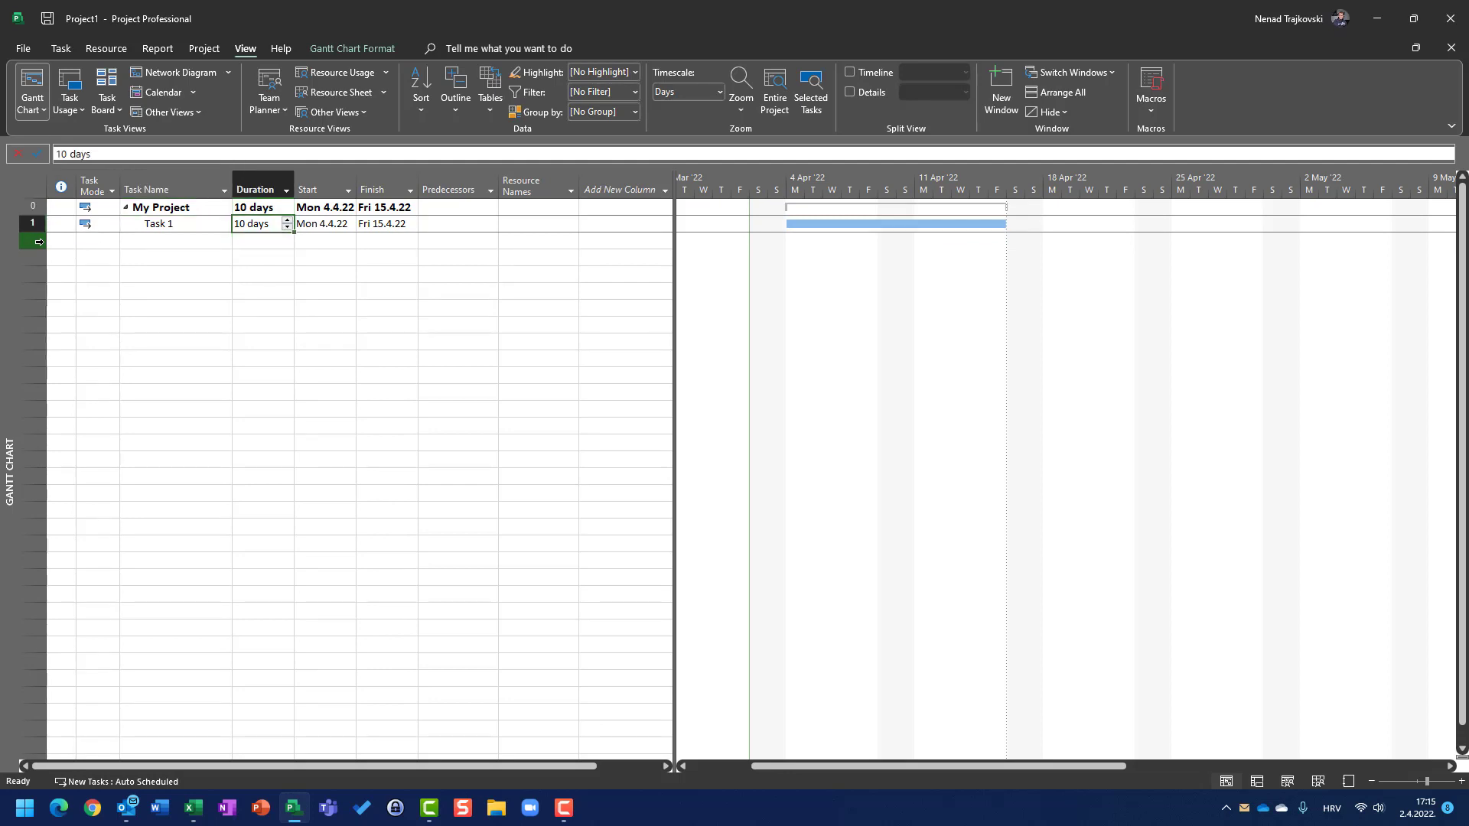
type("2")
key("Return")
Add a new Task 2 below Task 1 with a duration of 3 days and predecessor 1.
key("Left")
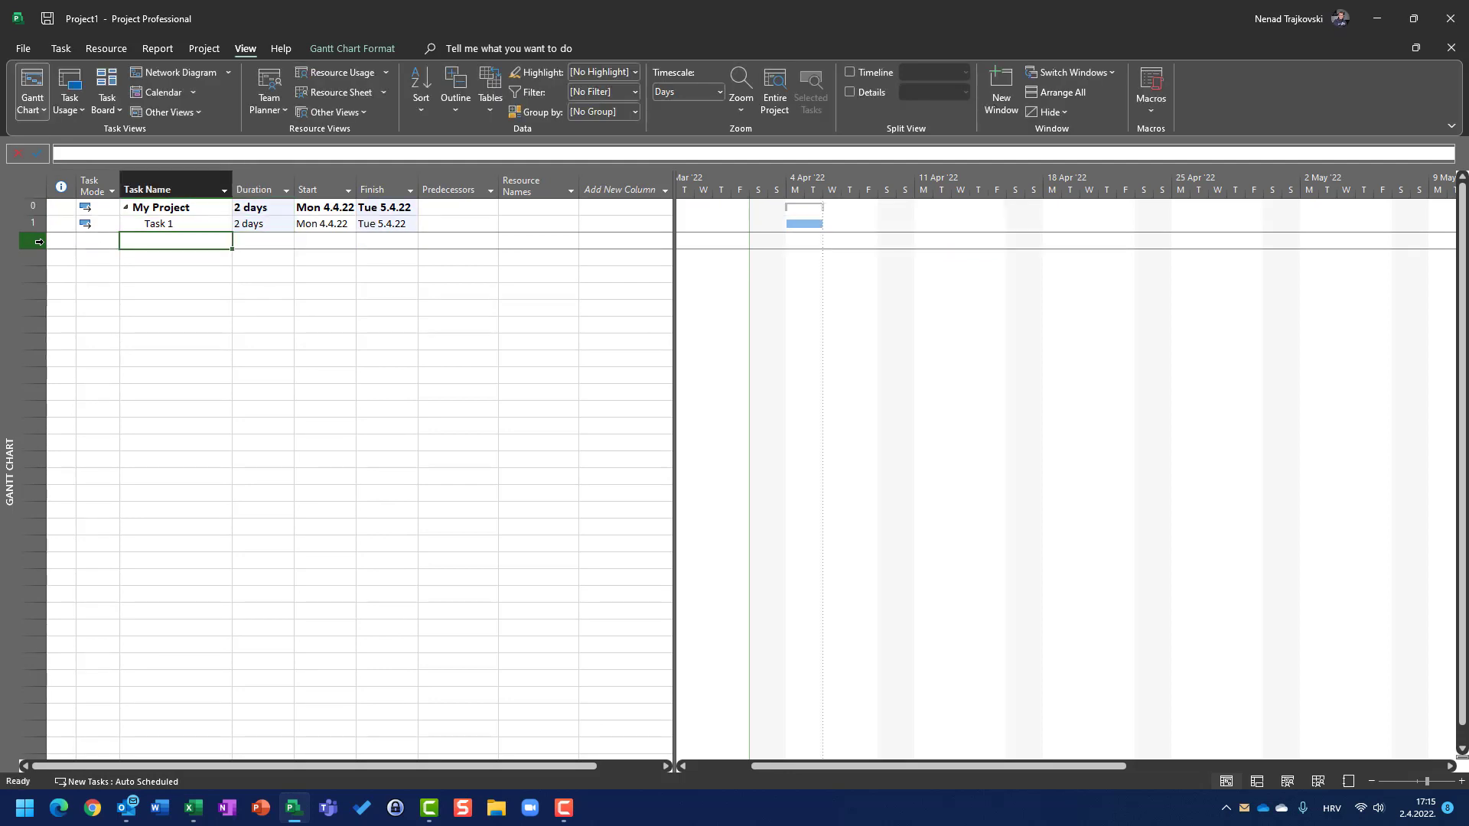
type("Task 2")
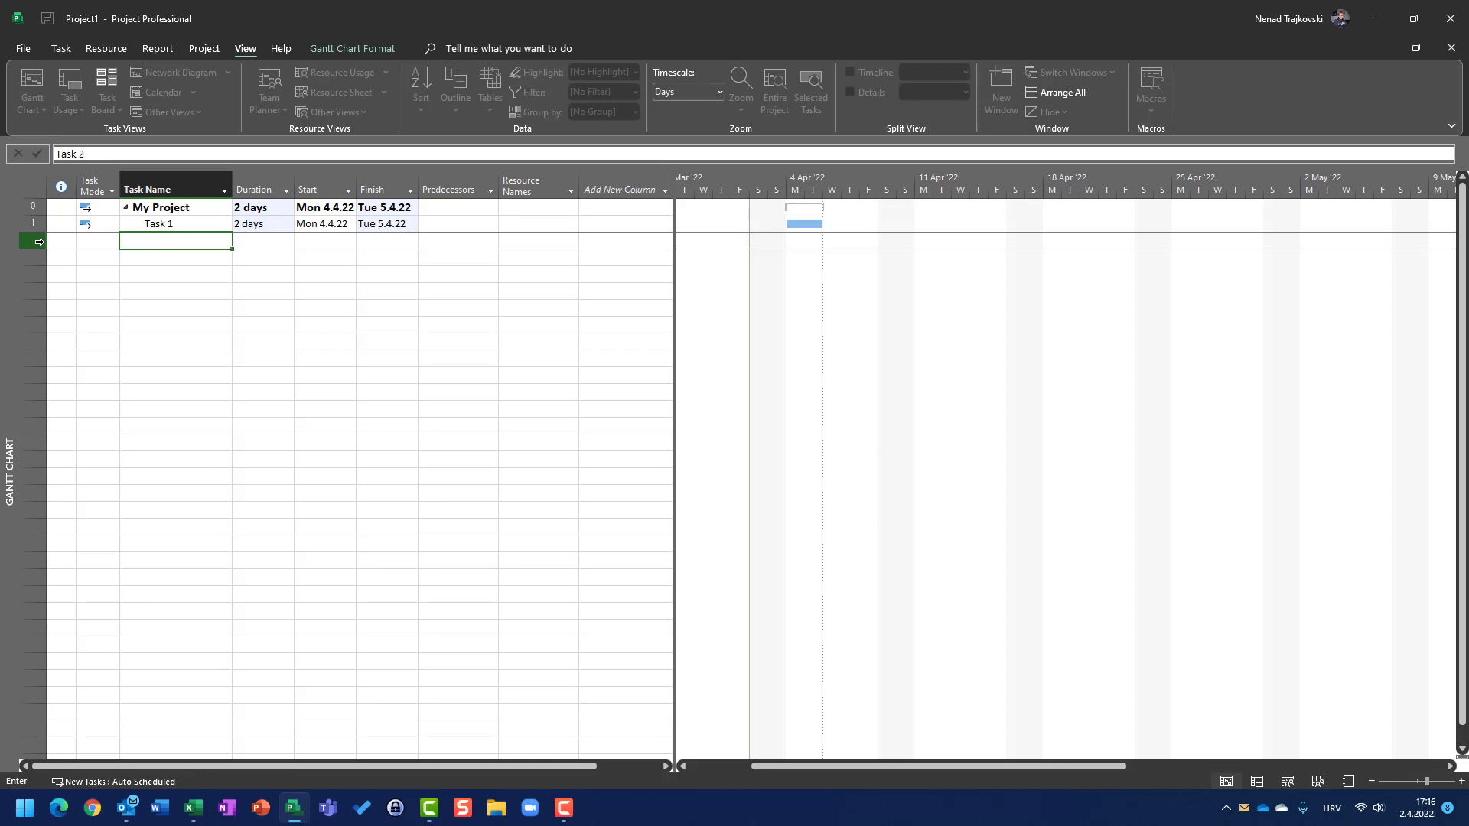
key("Tab")
type("3")
key("Tab")
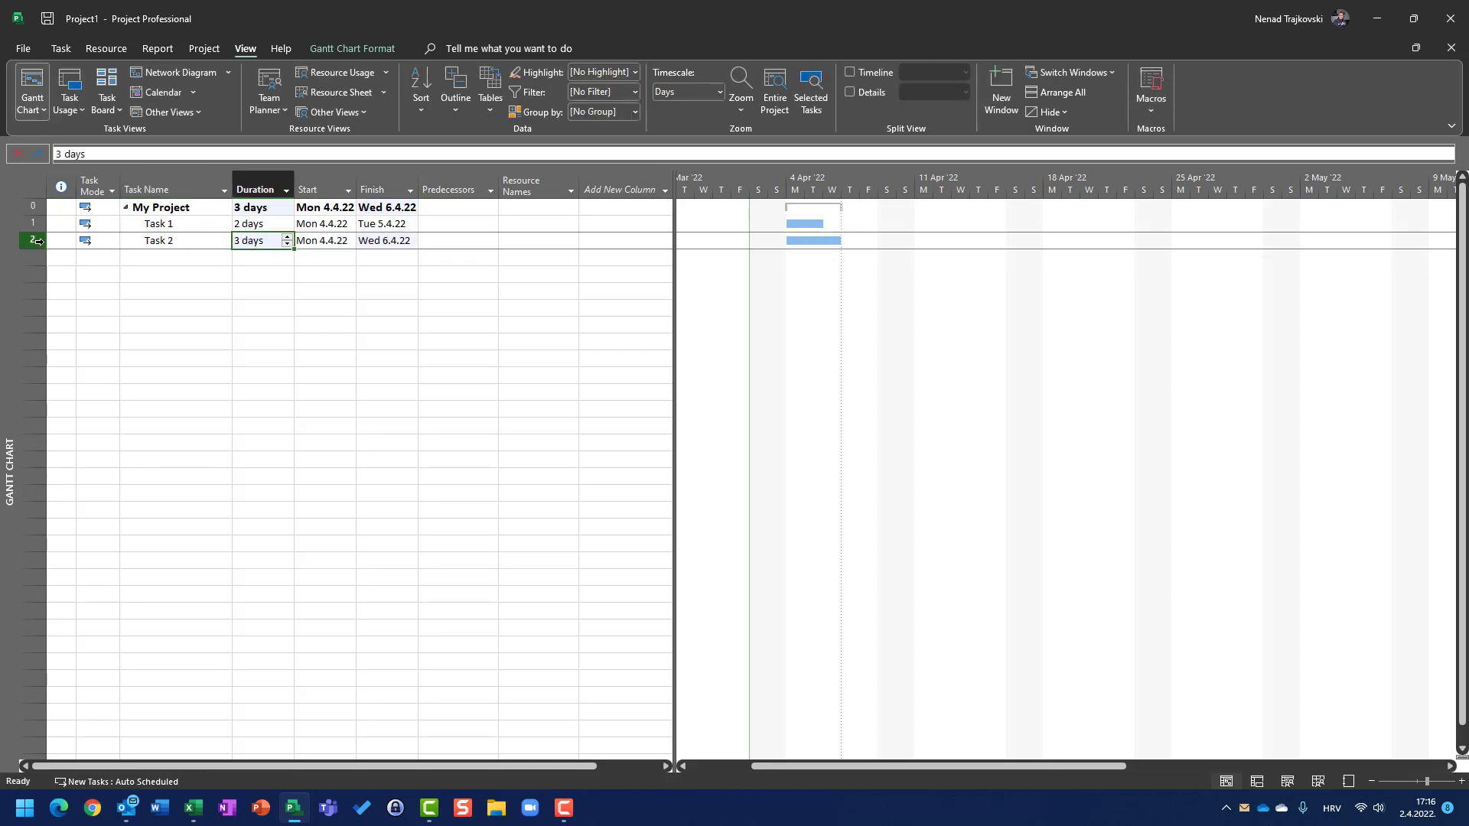
key("Tab")
key("Tab")
type("1")
key("shift+Tab")
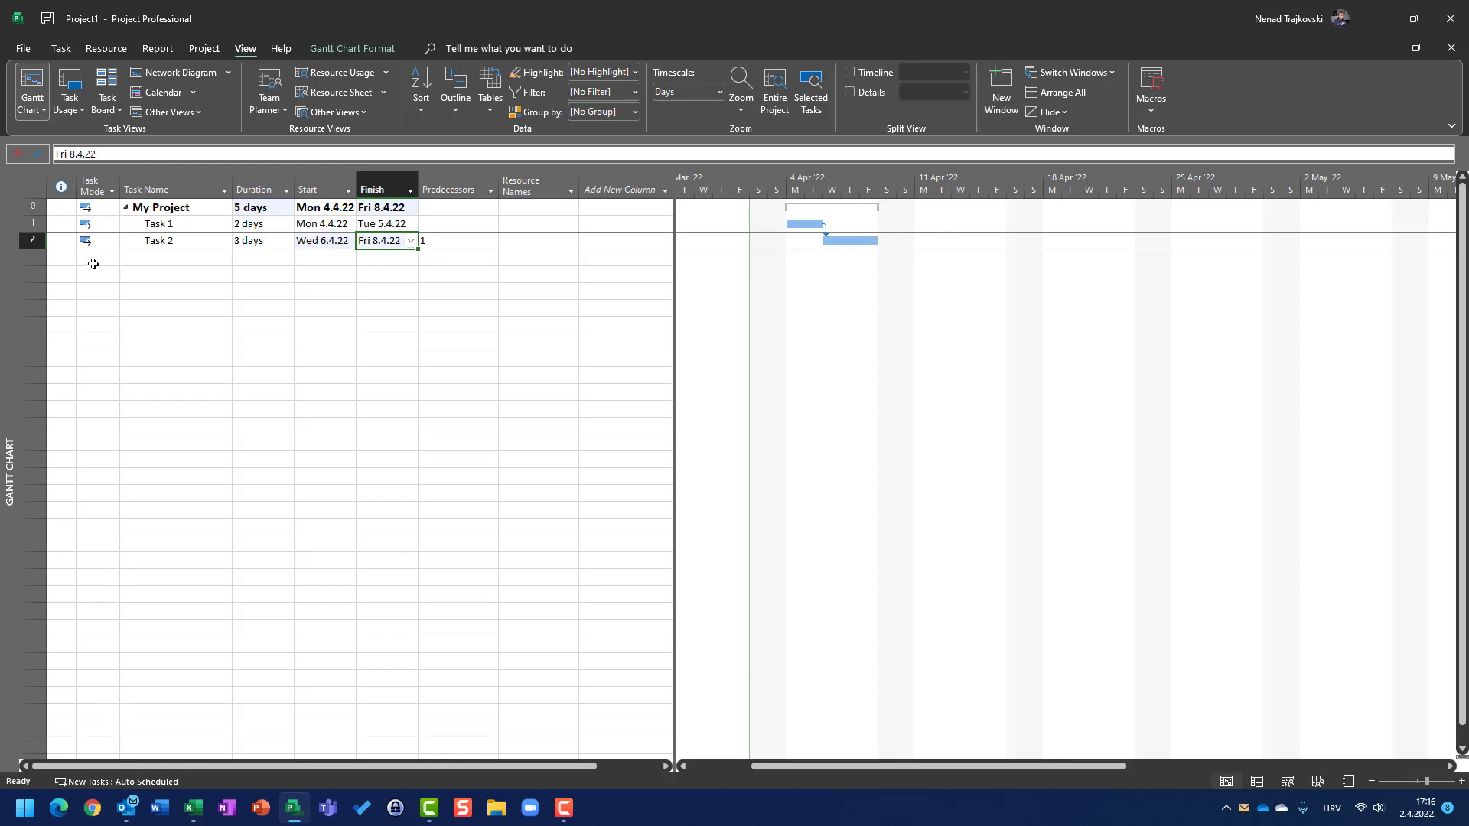
Constrain Task 2 to Must Start On Mon 11.4.2022 and continue with that constraint despite the possible conflict.
double_click(32, 240)
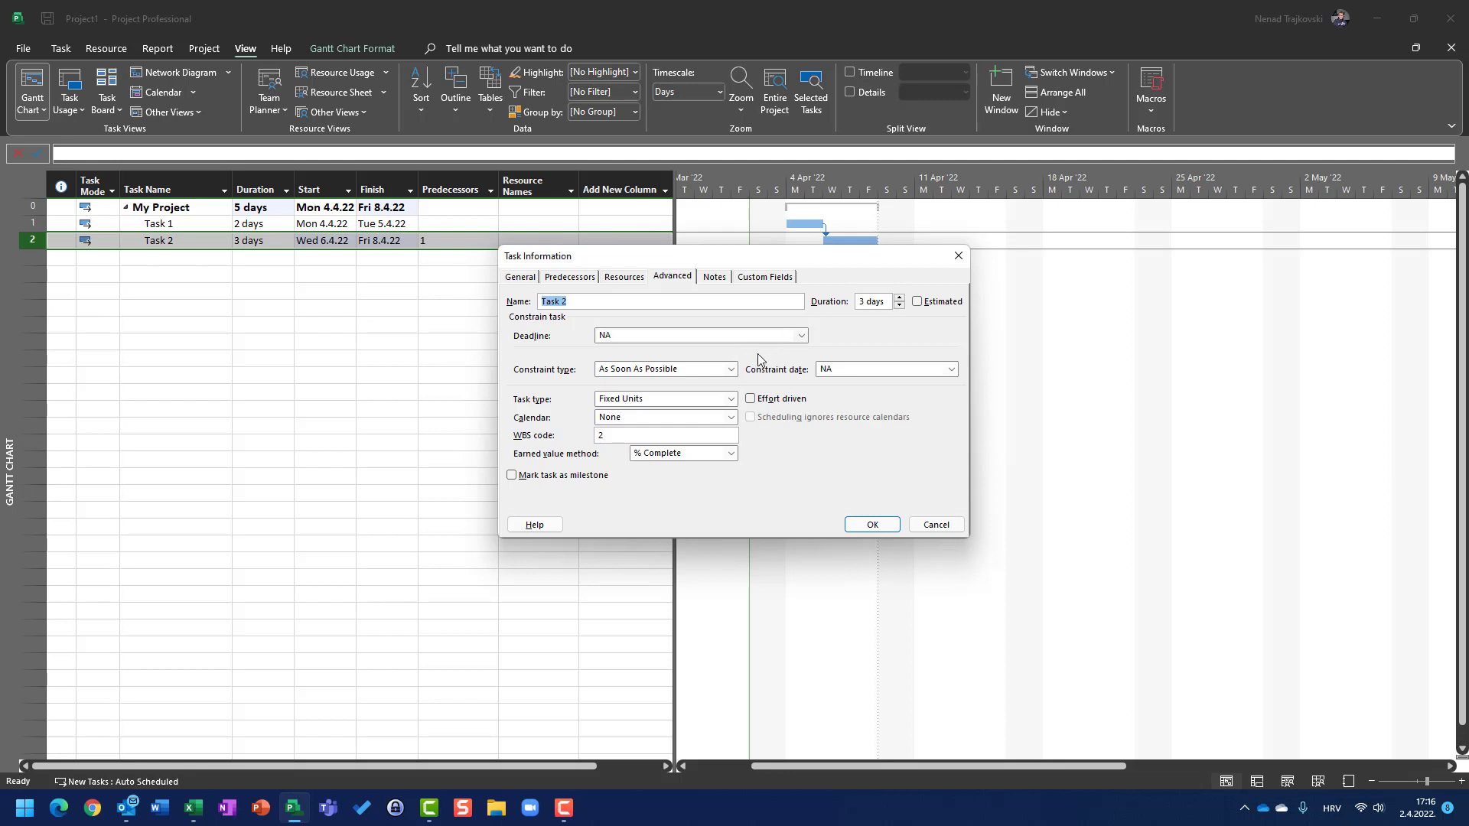
left_click(730, 369)
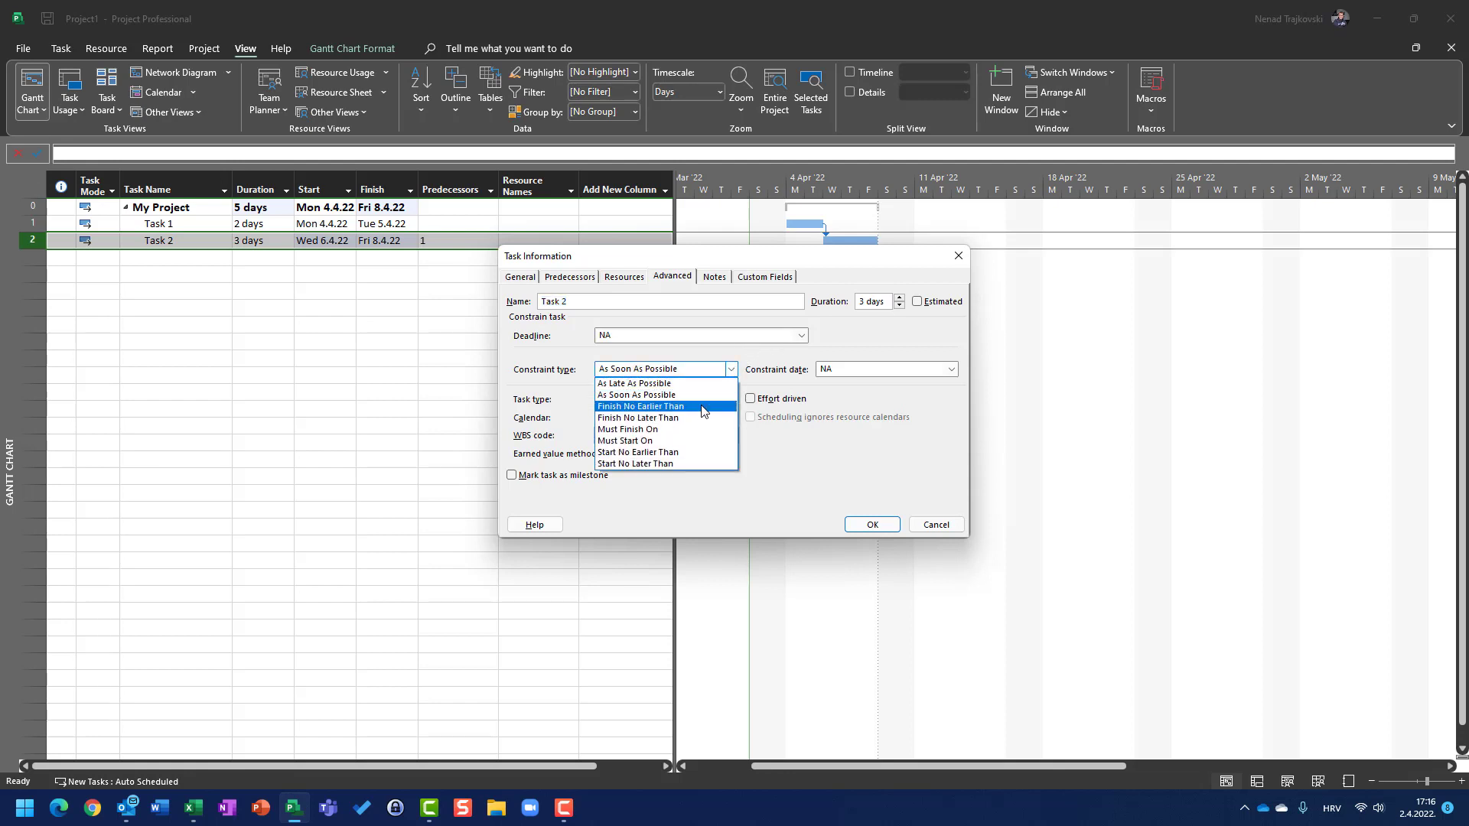
left_click(677, 441)
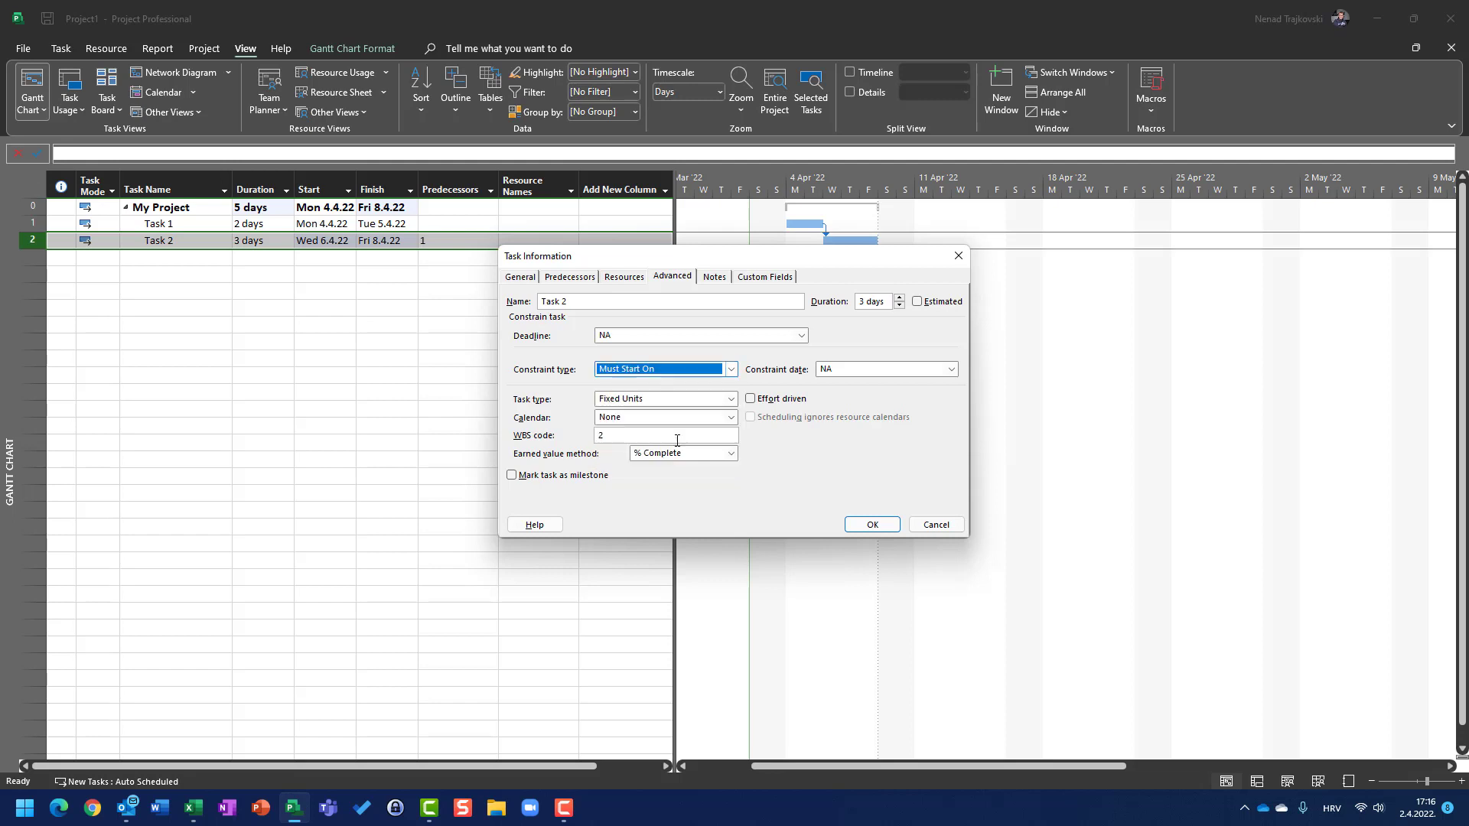
left_click(951, 369)
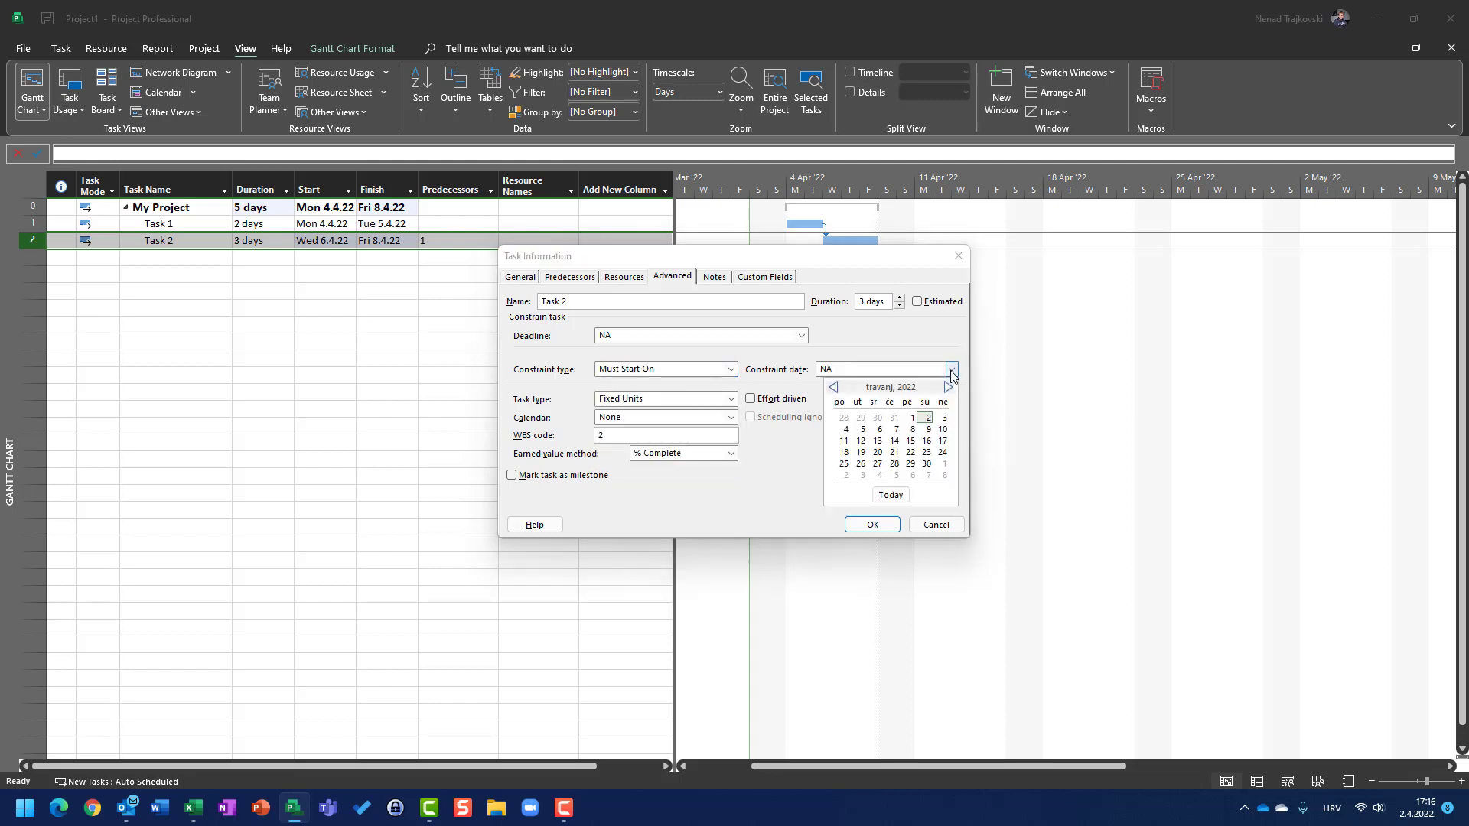
left_click(846, 443)
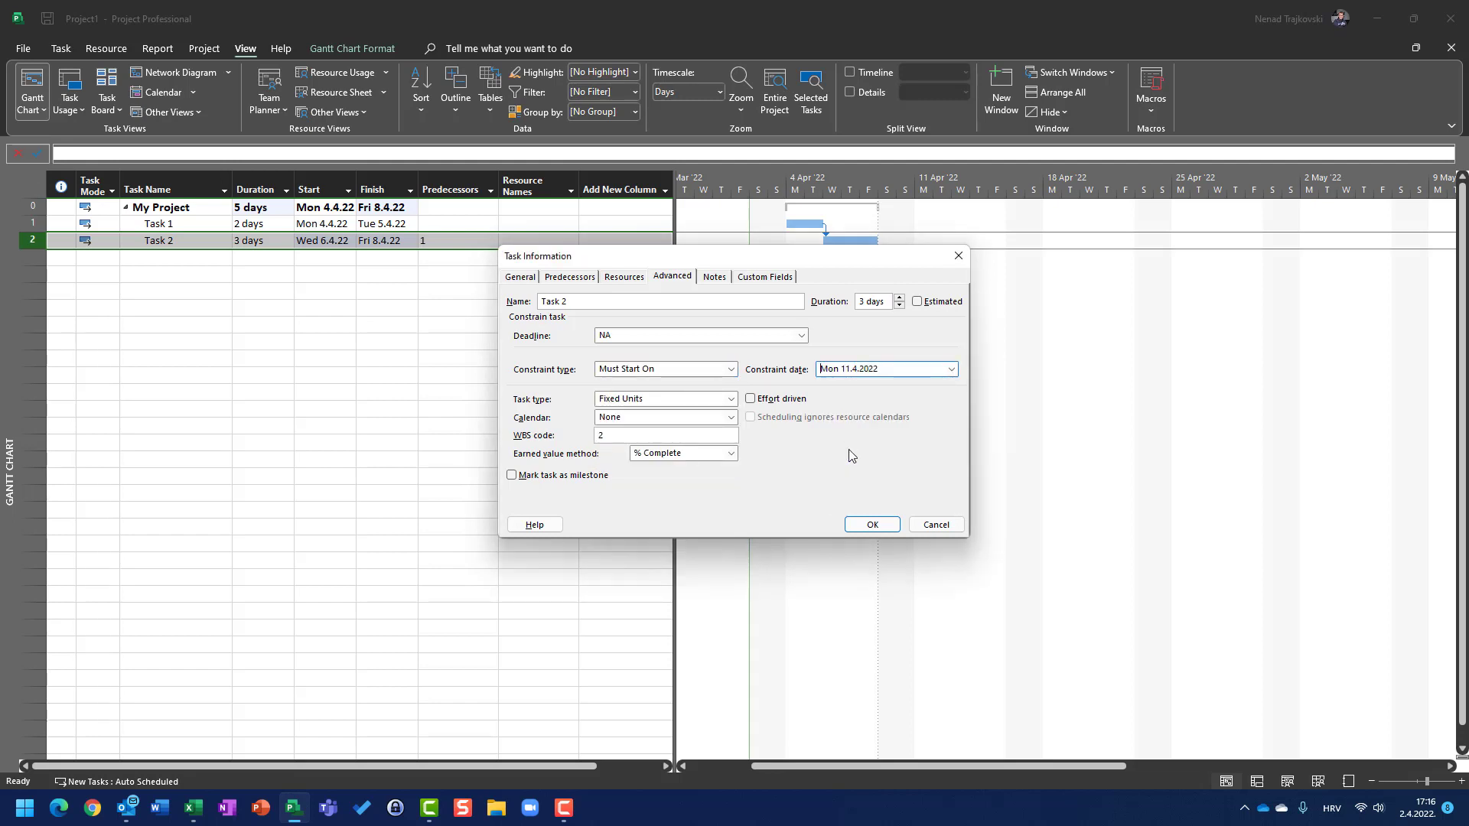
left_click(877, 528)
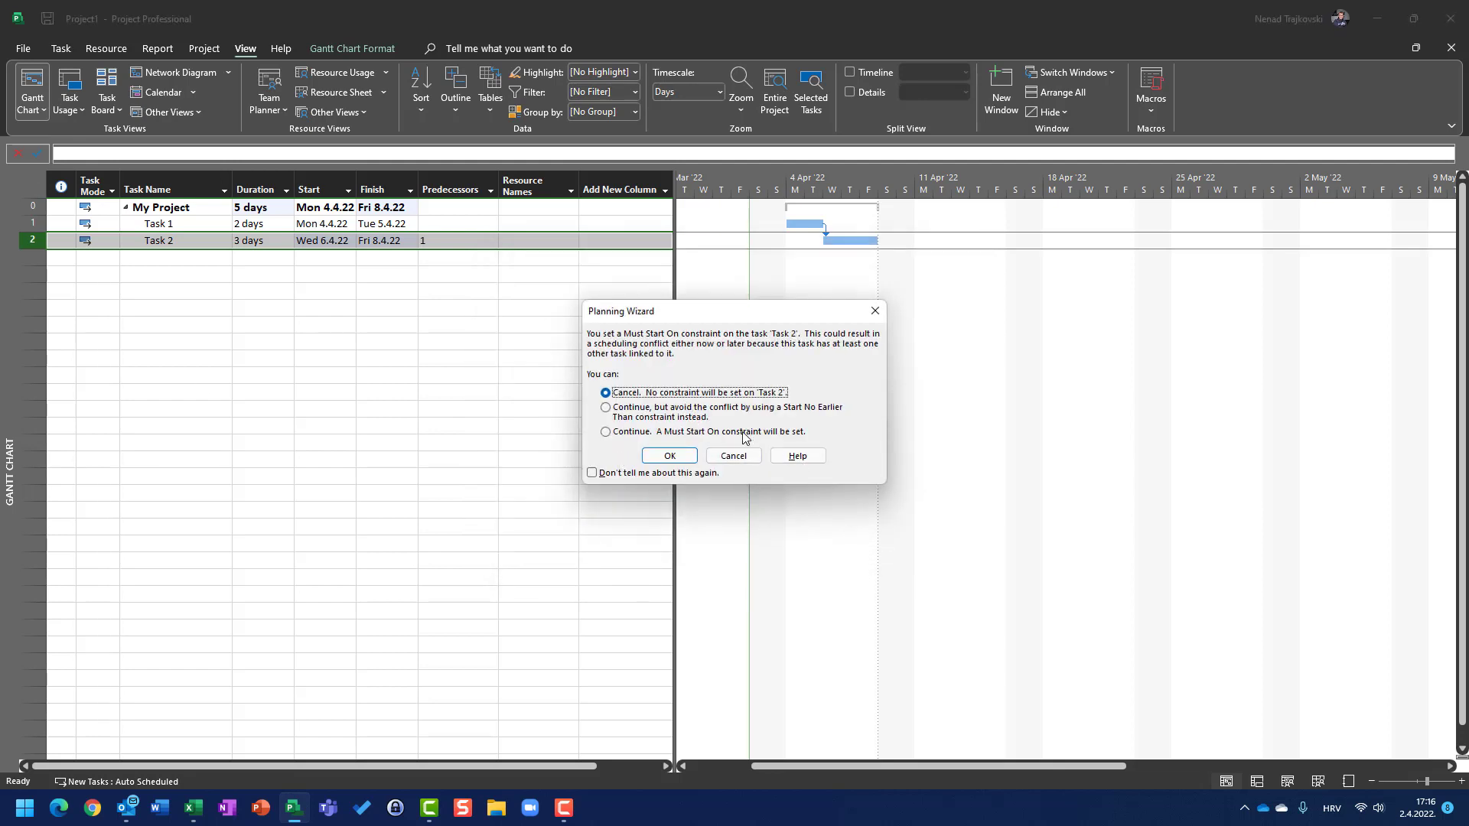
left_click(649, 433)
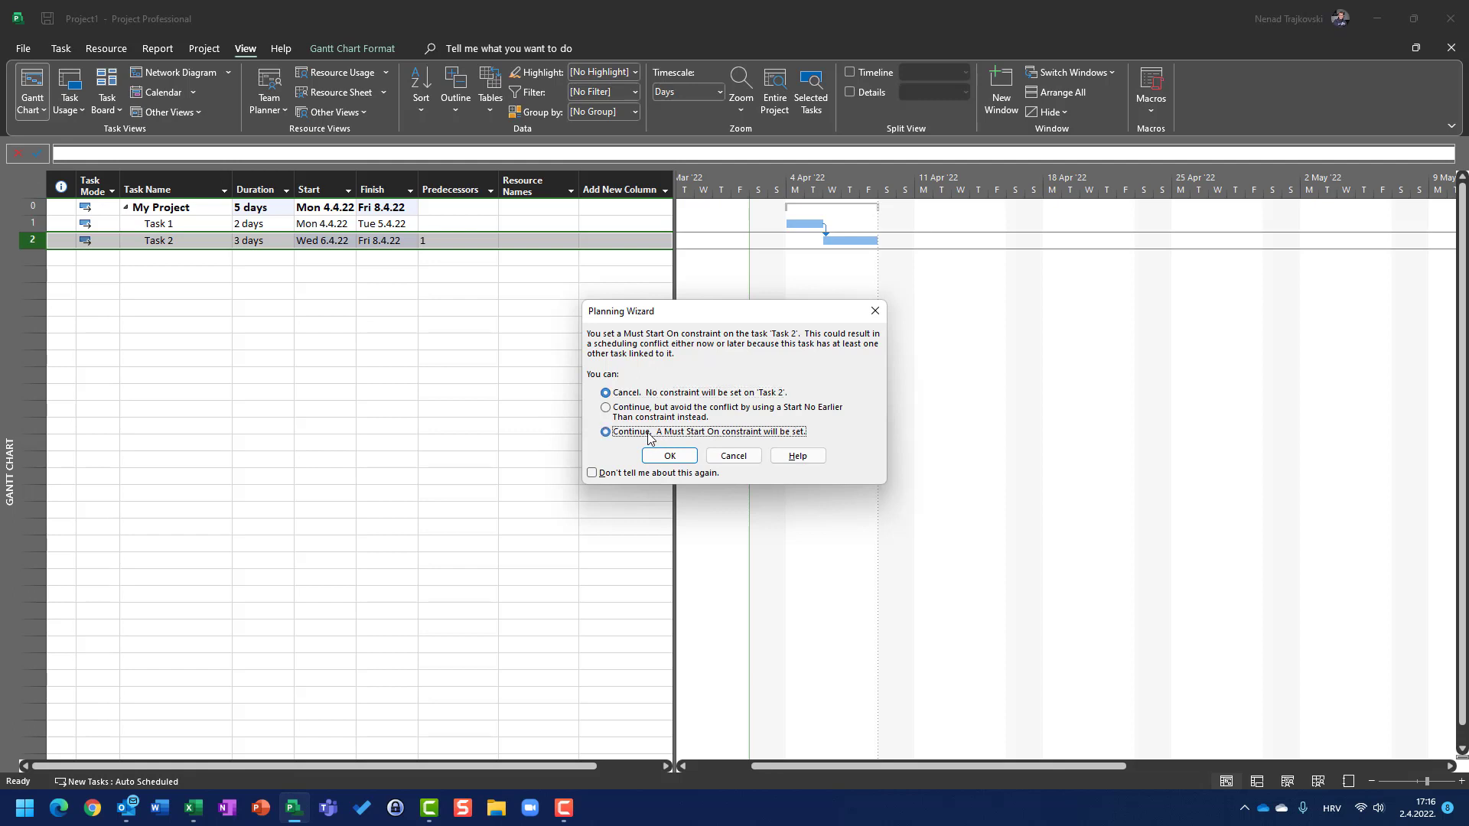
left_click(654, 457)
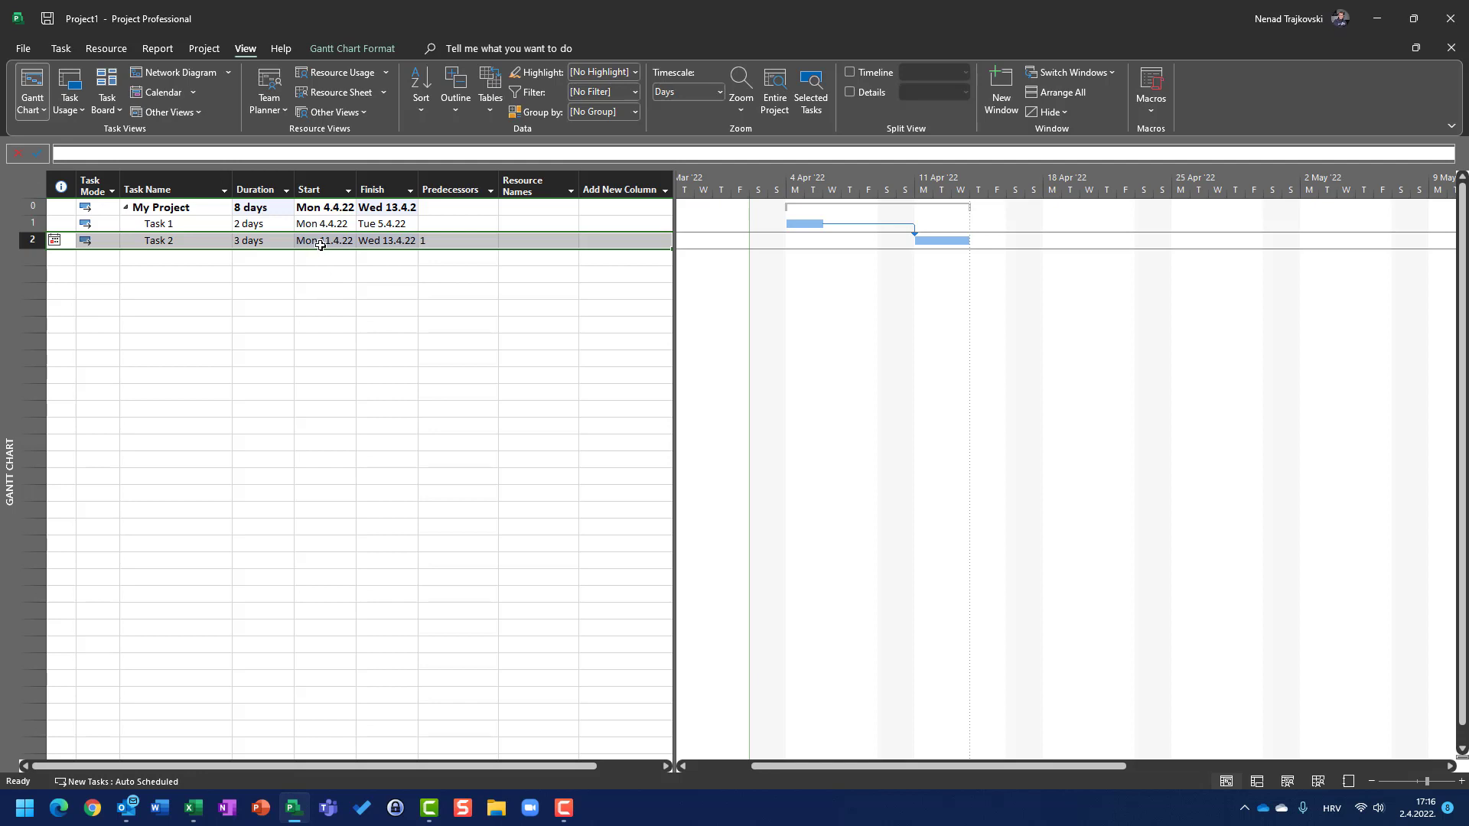
Check Task 2's constraint indicator, then set Task 1's duration to 1 day and to 5 days in turn.
mouse_move(52, 241)
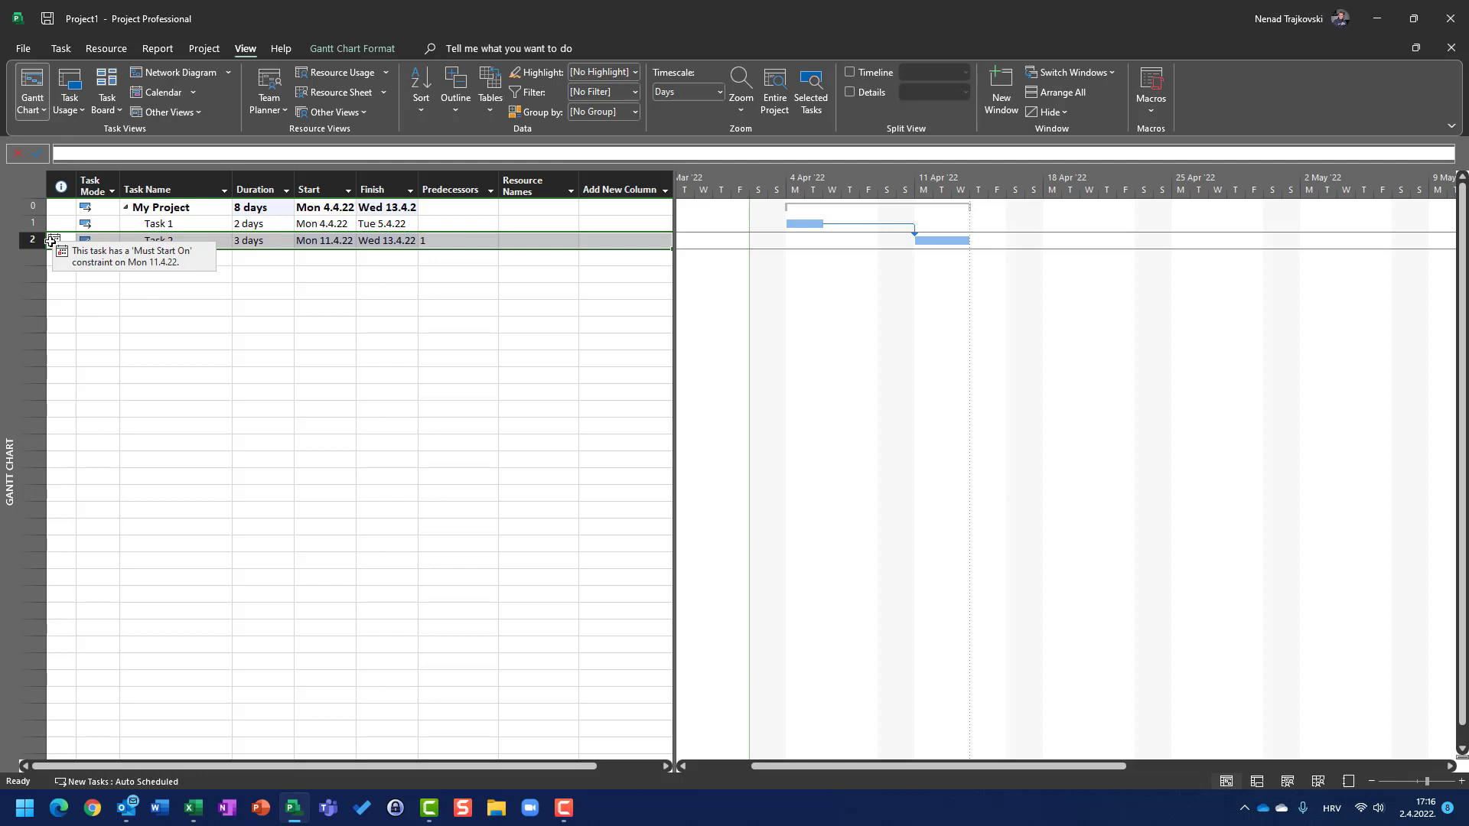
left_click(253, 224)
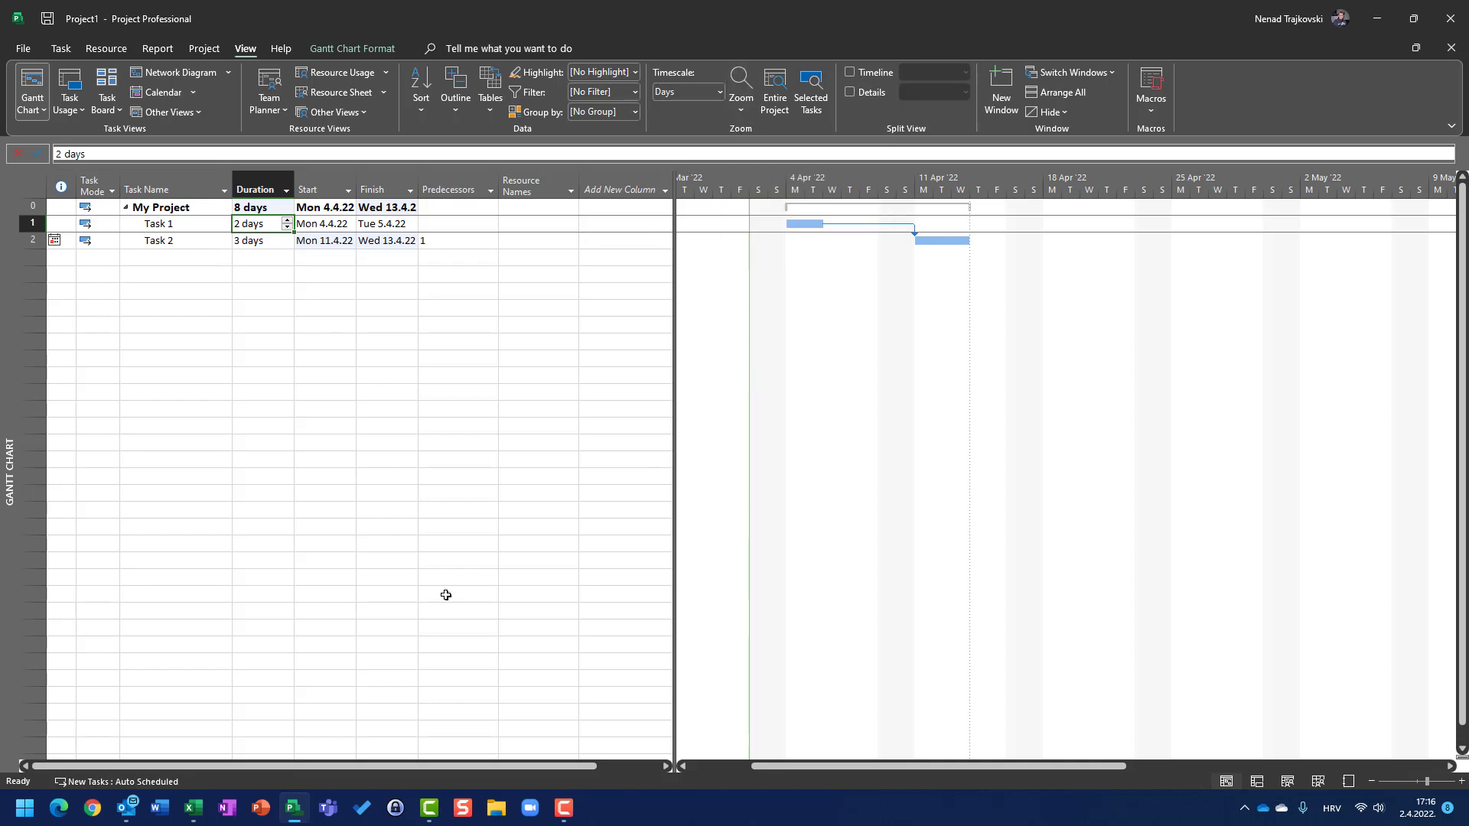
type("1 day")
key("Return")
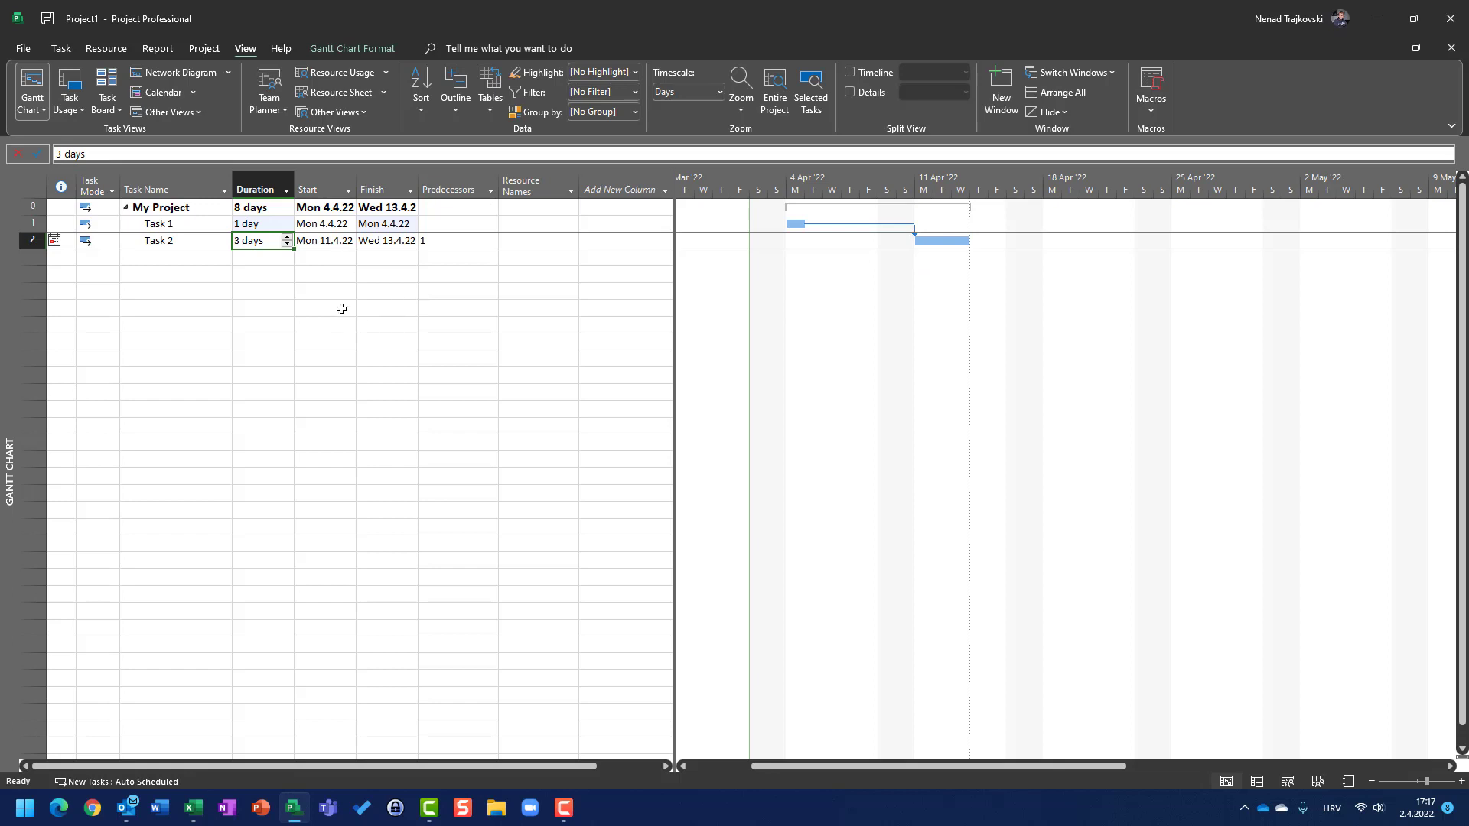
key("Up")
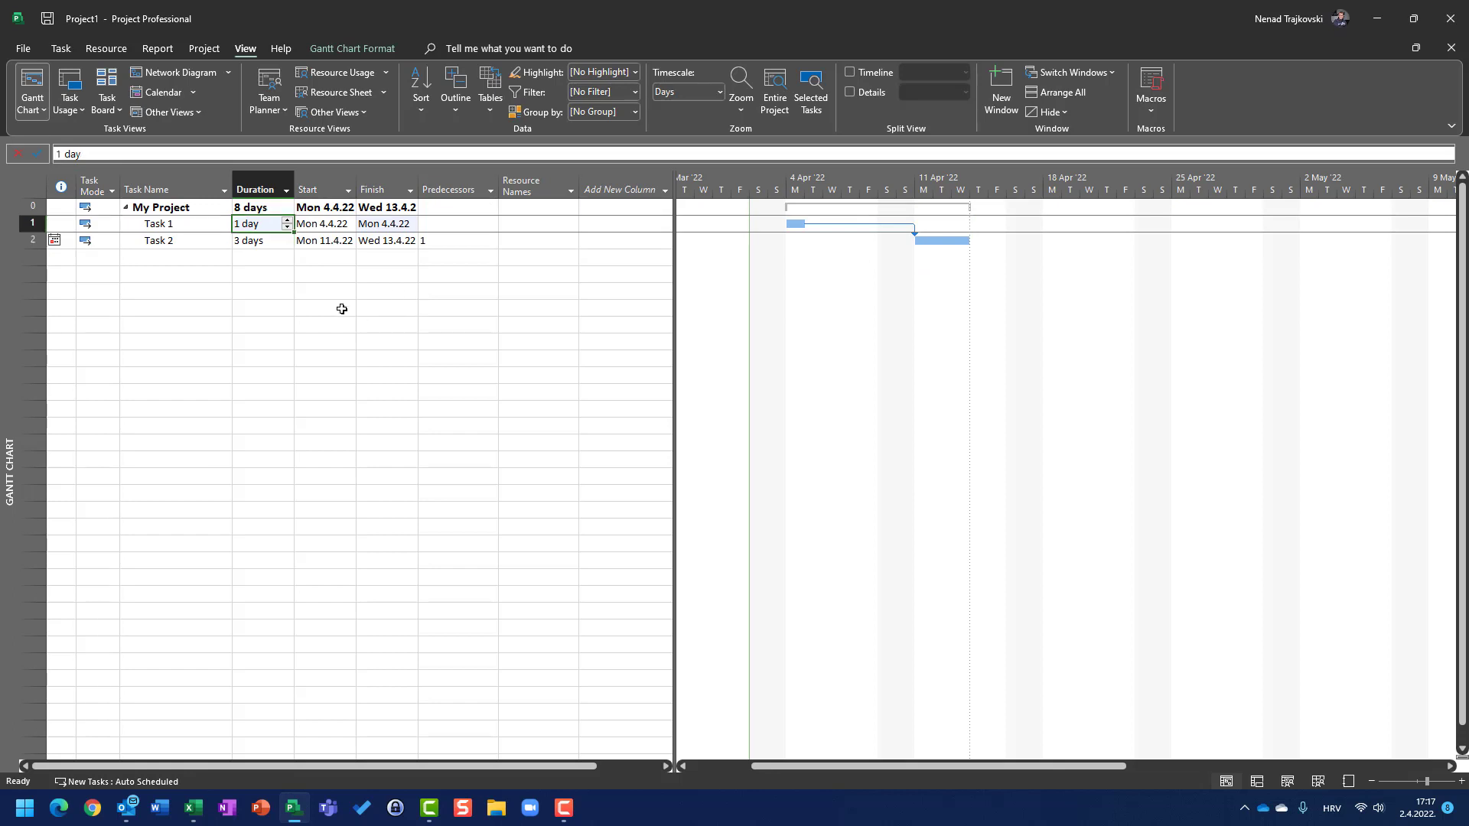
type("5")
key("Return")
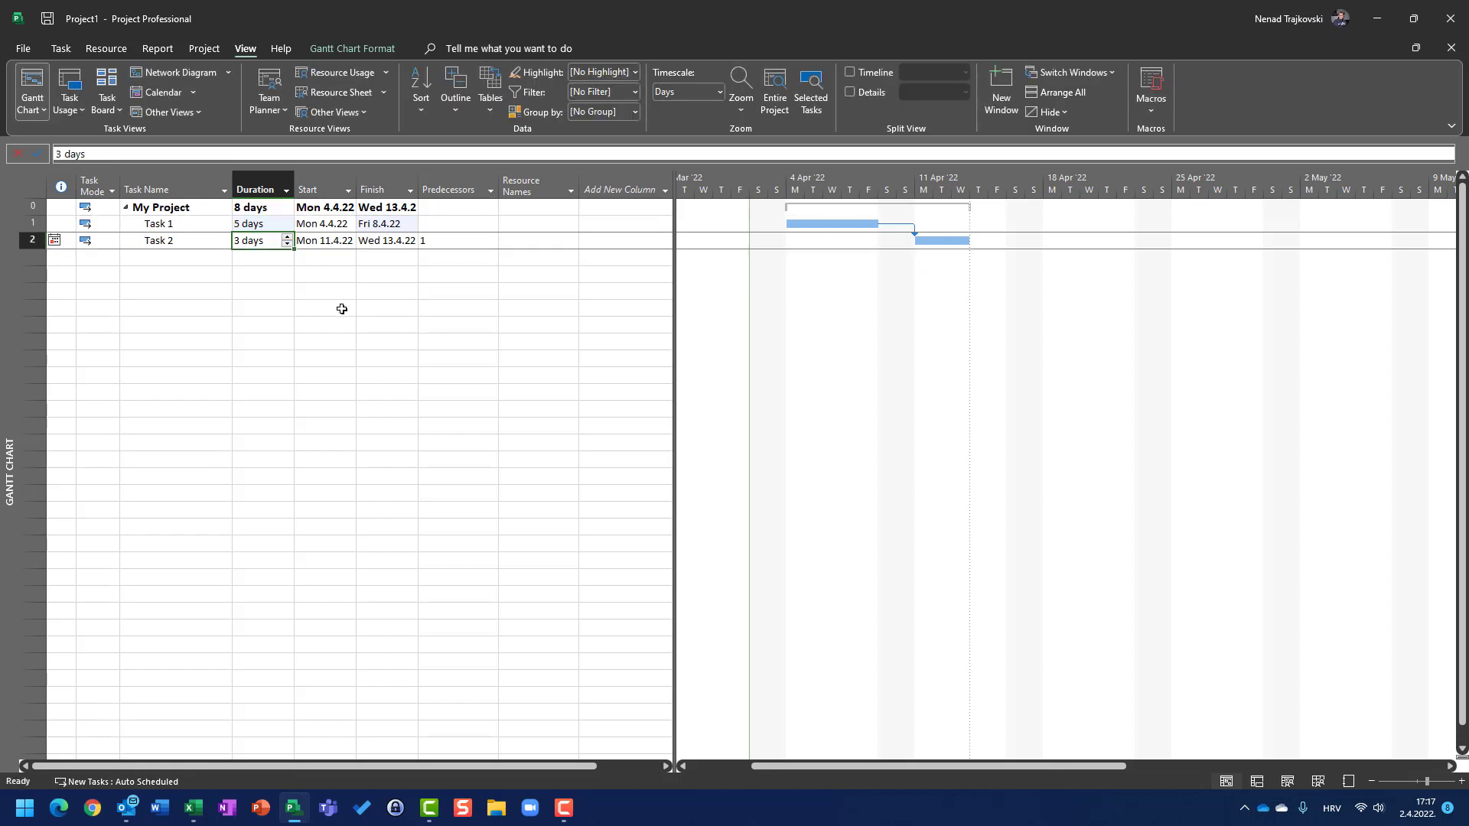
Set Task 1's duration to 8 days and continue by allowing the scheduling conflict.
key("Up")
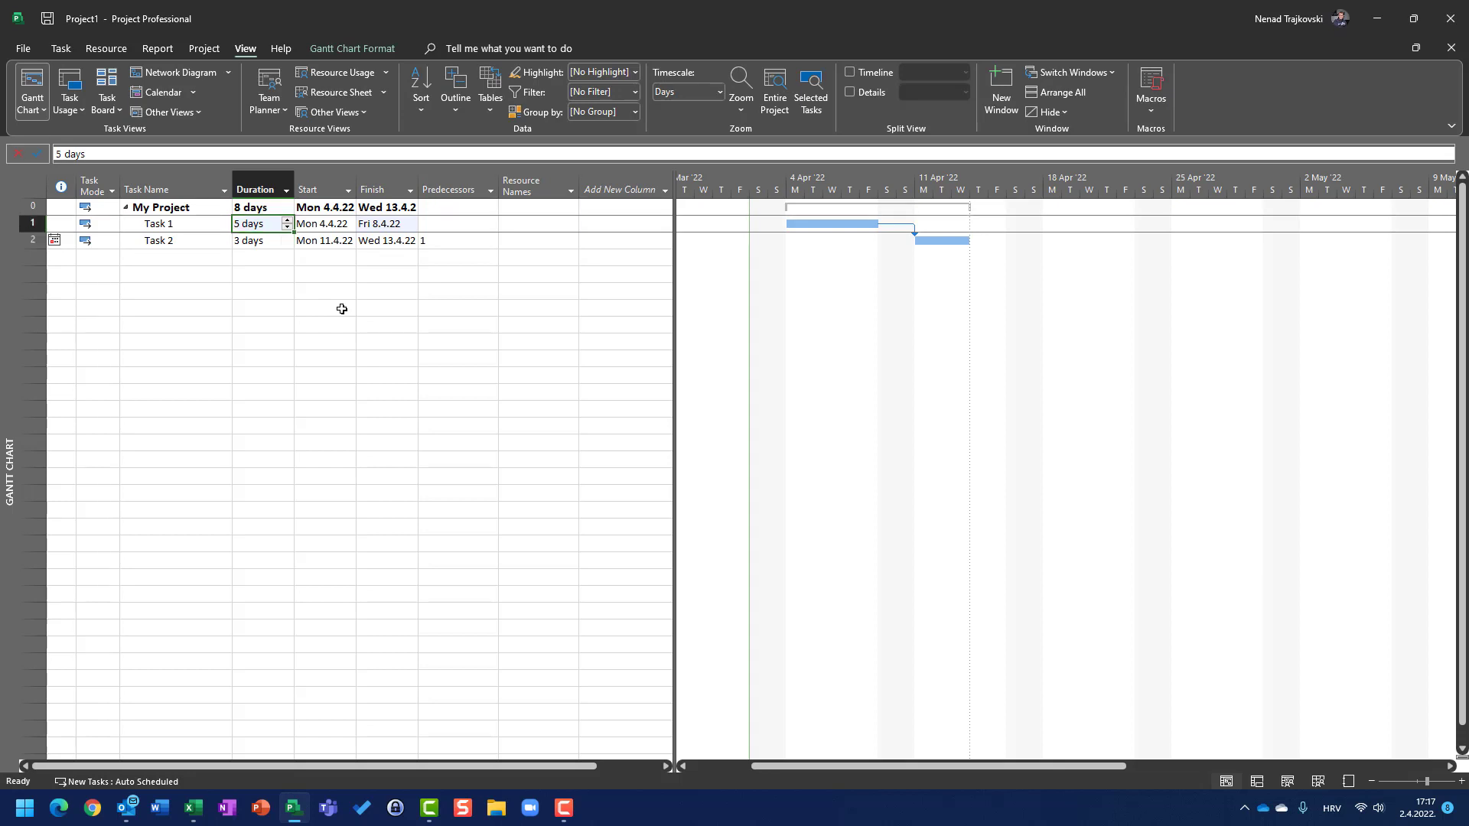
type("8")
key("Return")
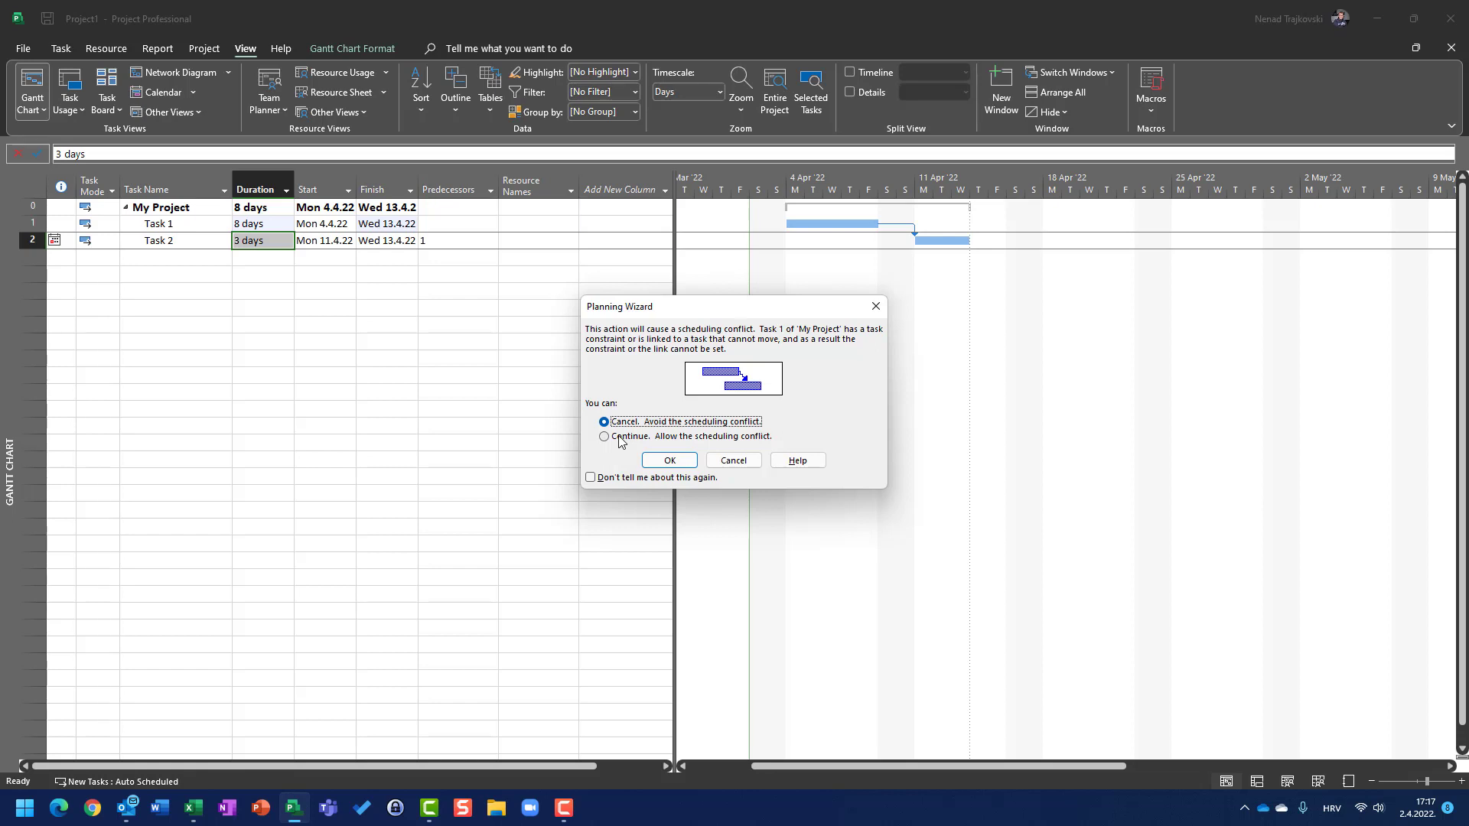
left_click(619, 438)
left_click(662, 460)
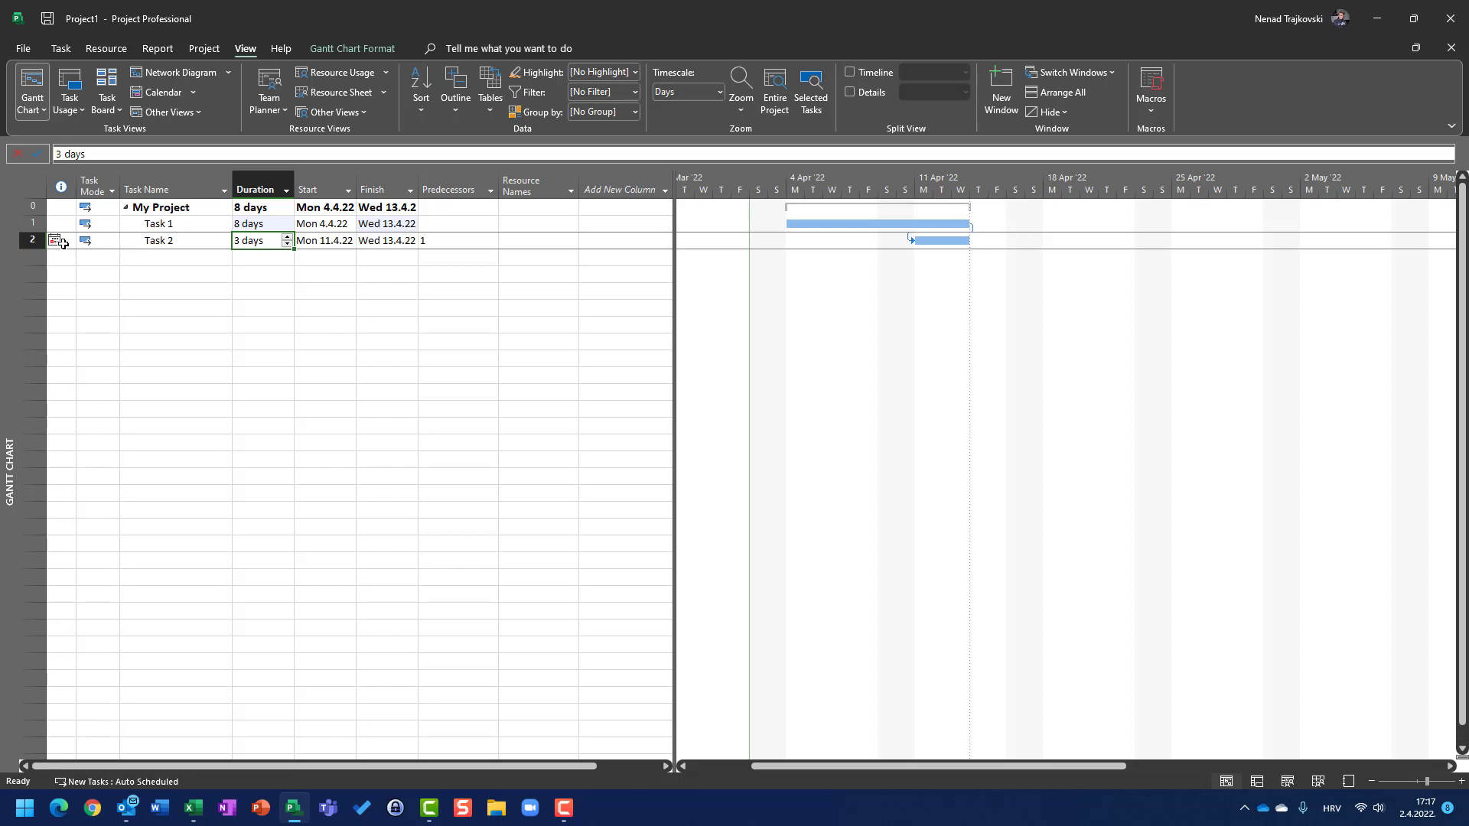
Shorten Task 1's duration to 1 day.
mouse_move(63, 244)
left_click(269, 225)
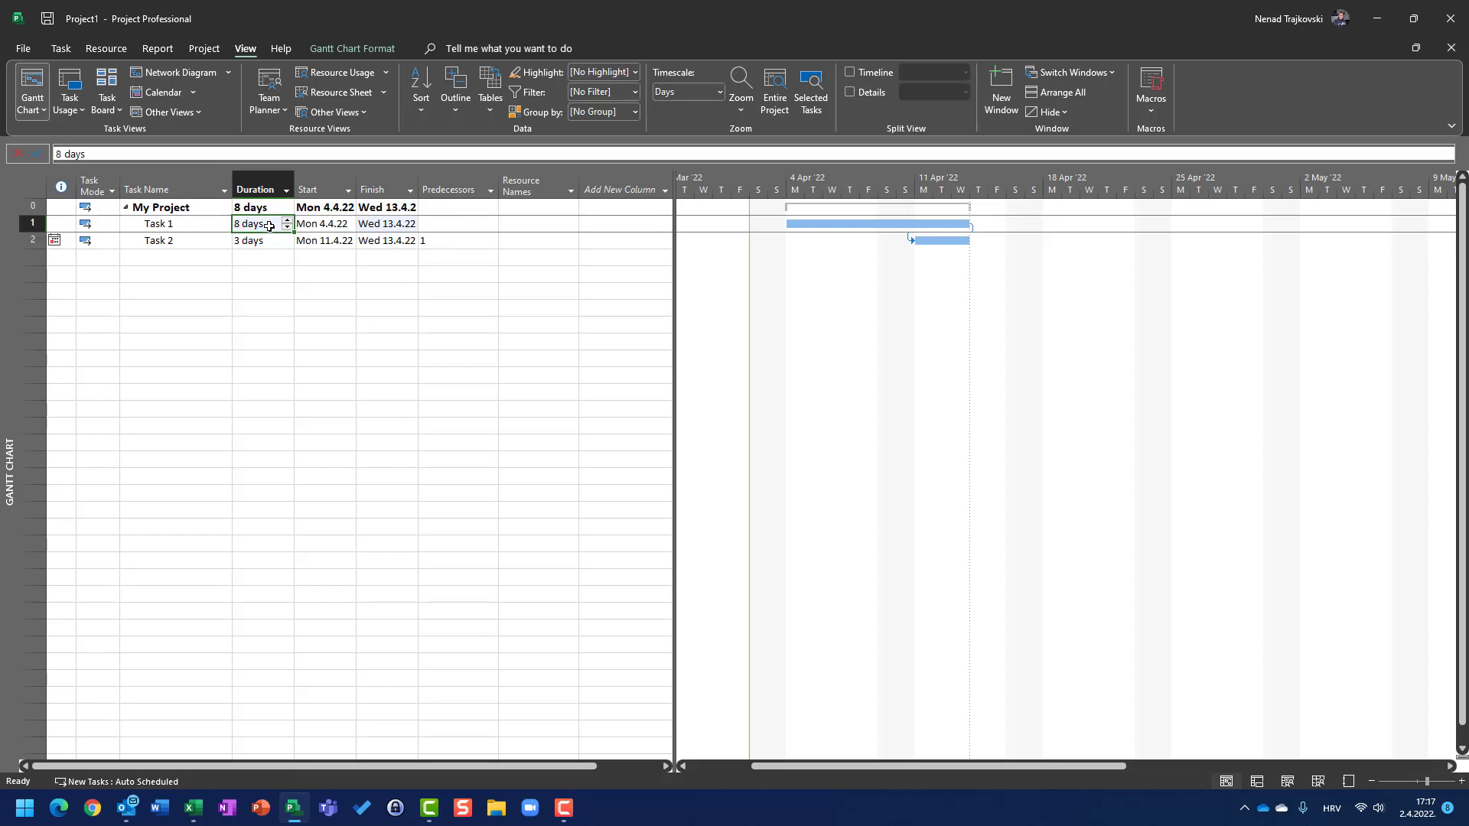
type("1")
key("Return")
Set Task 1's duration to 15 days and continue by allowing the scheduling conflict.
left_click(270, 226)
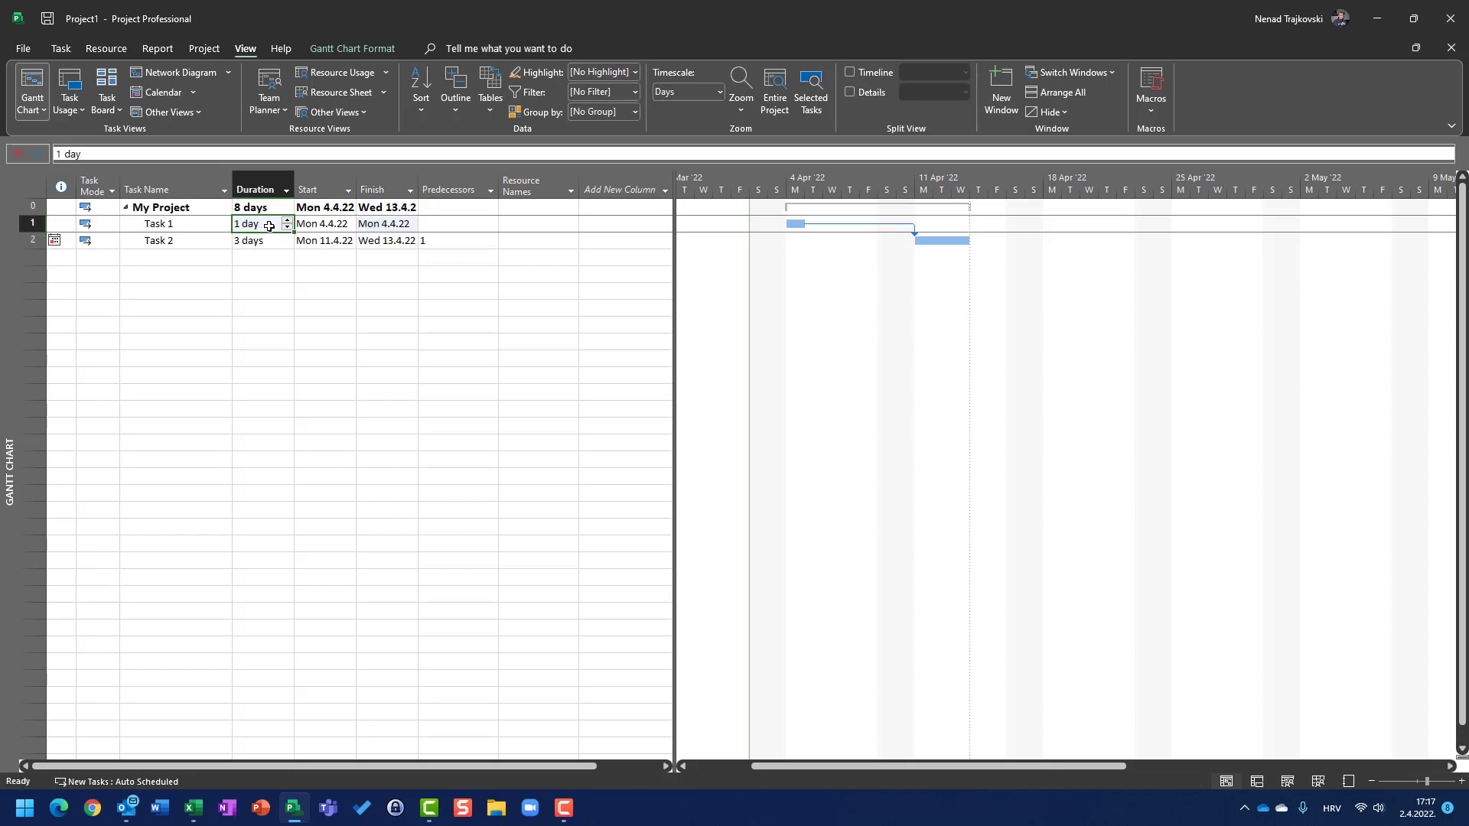
type("15")
key("Return")
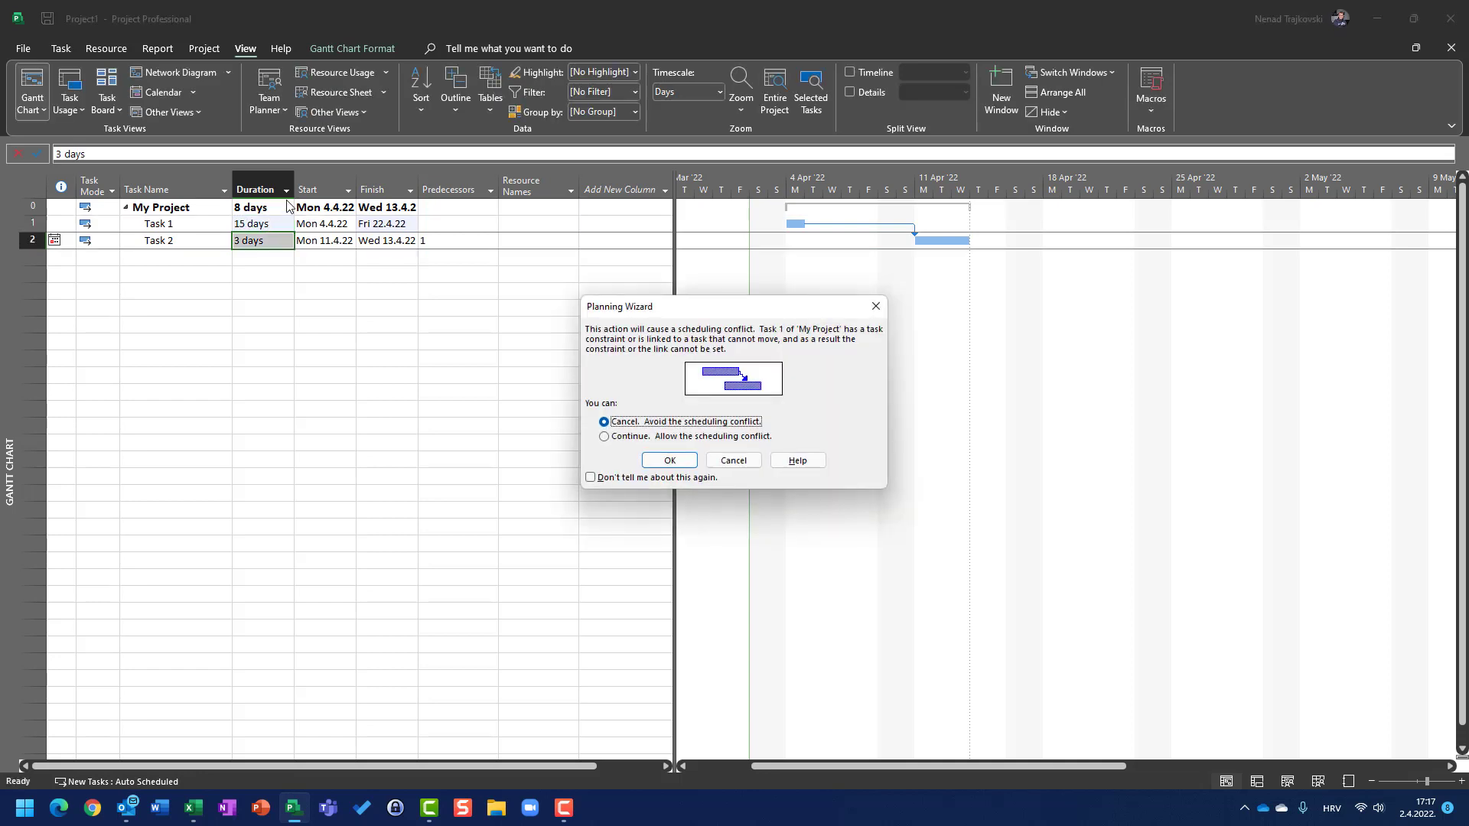
left_click(693, 436)
left_click(669, 460)
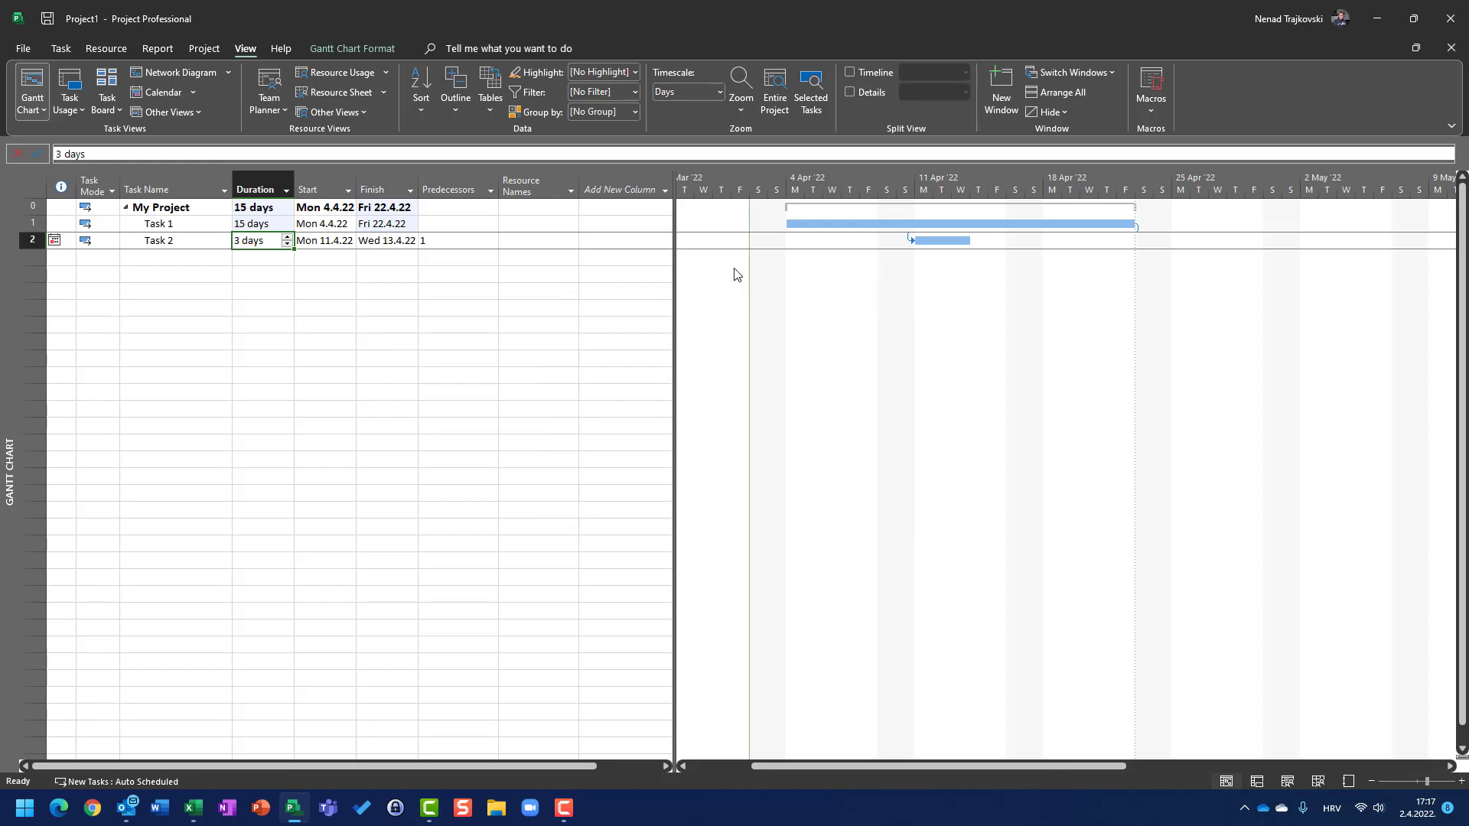
Replace the constrained Task 2 with a fresh Task 2 and reset Task 1's duration to 2 days.
left_click(23, 240)
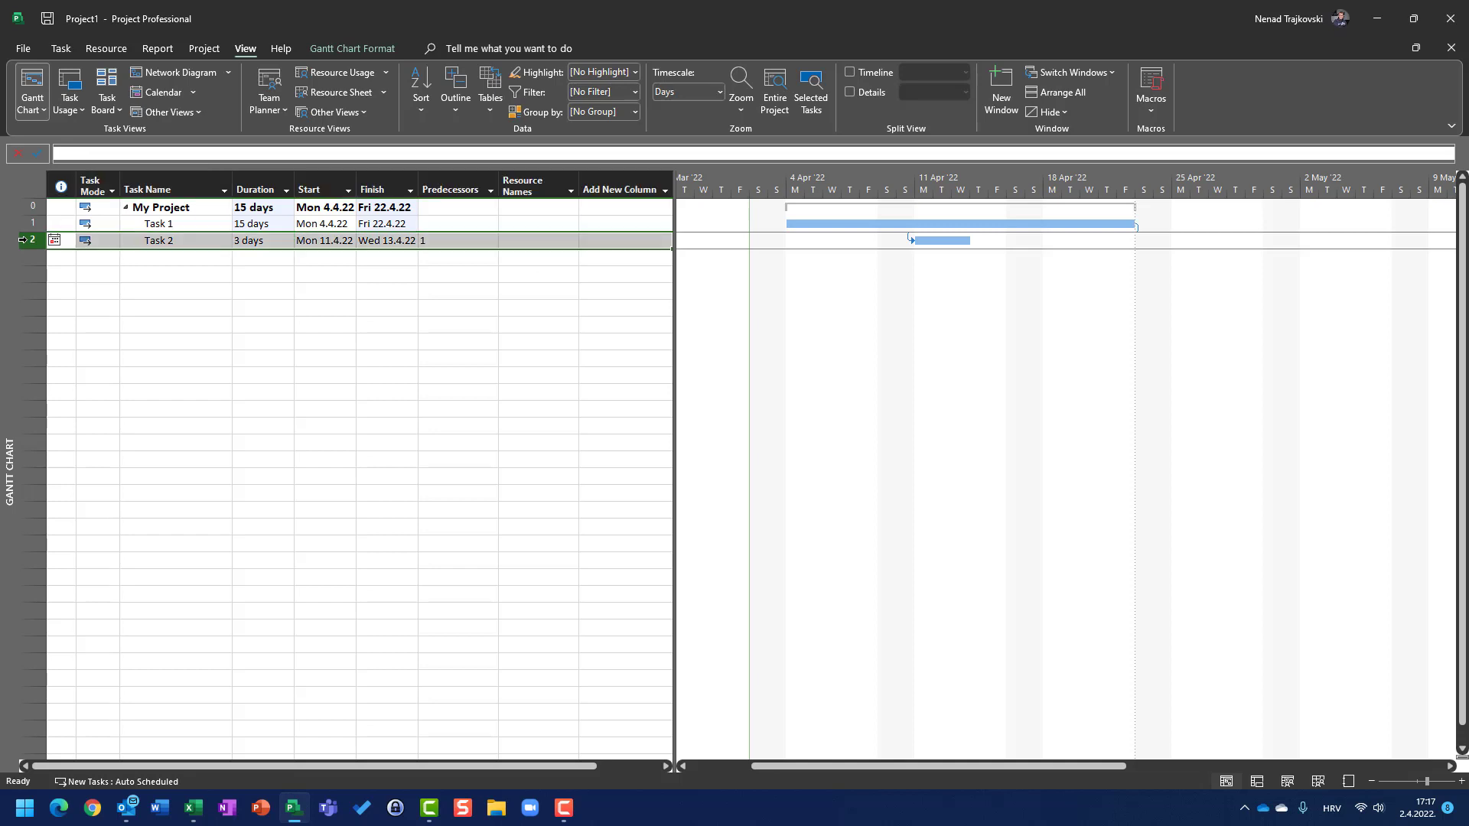
key("Delete")
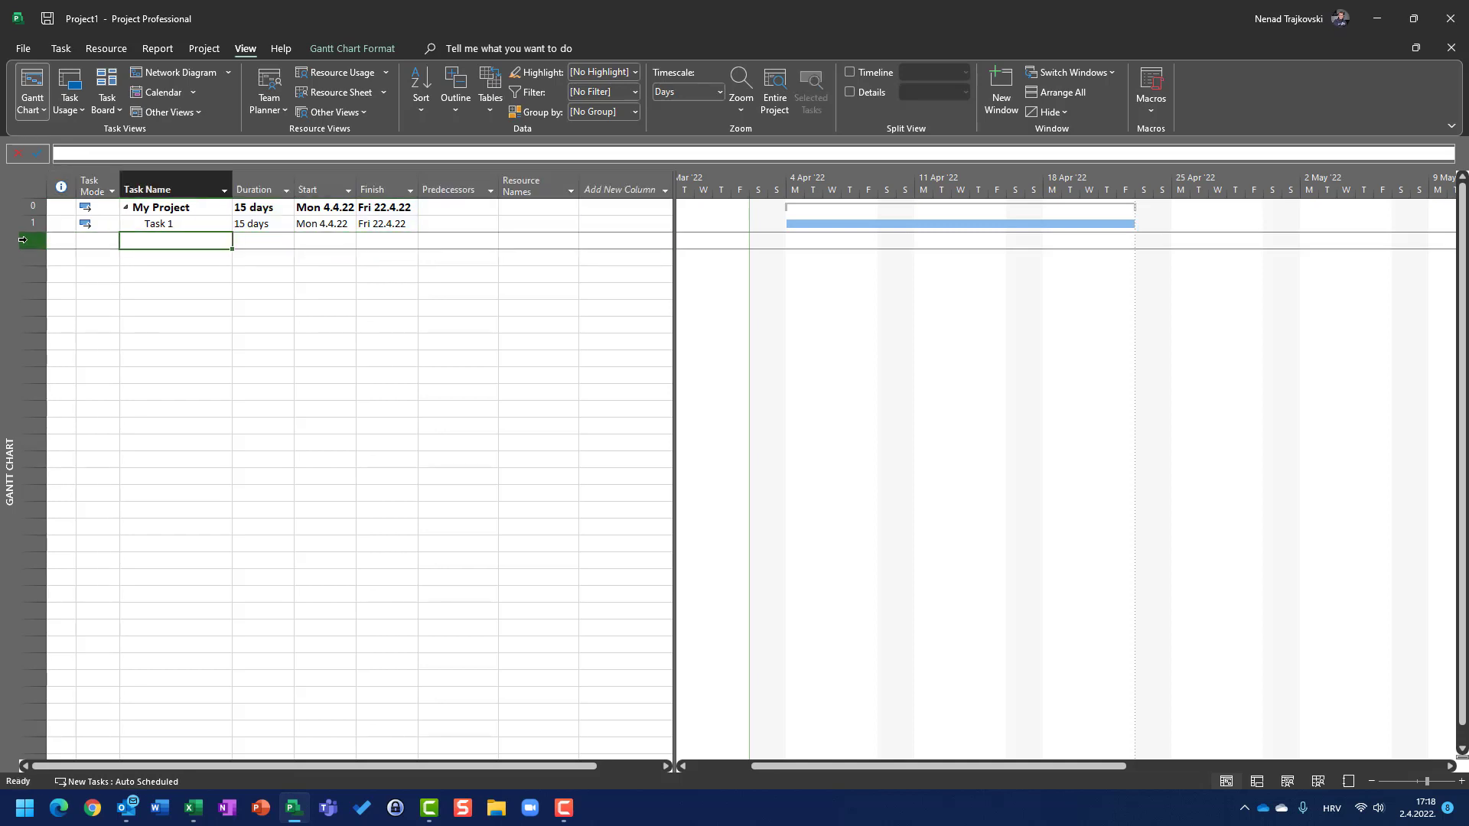
type("Task 2")
key("Tab")
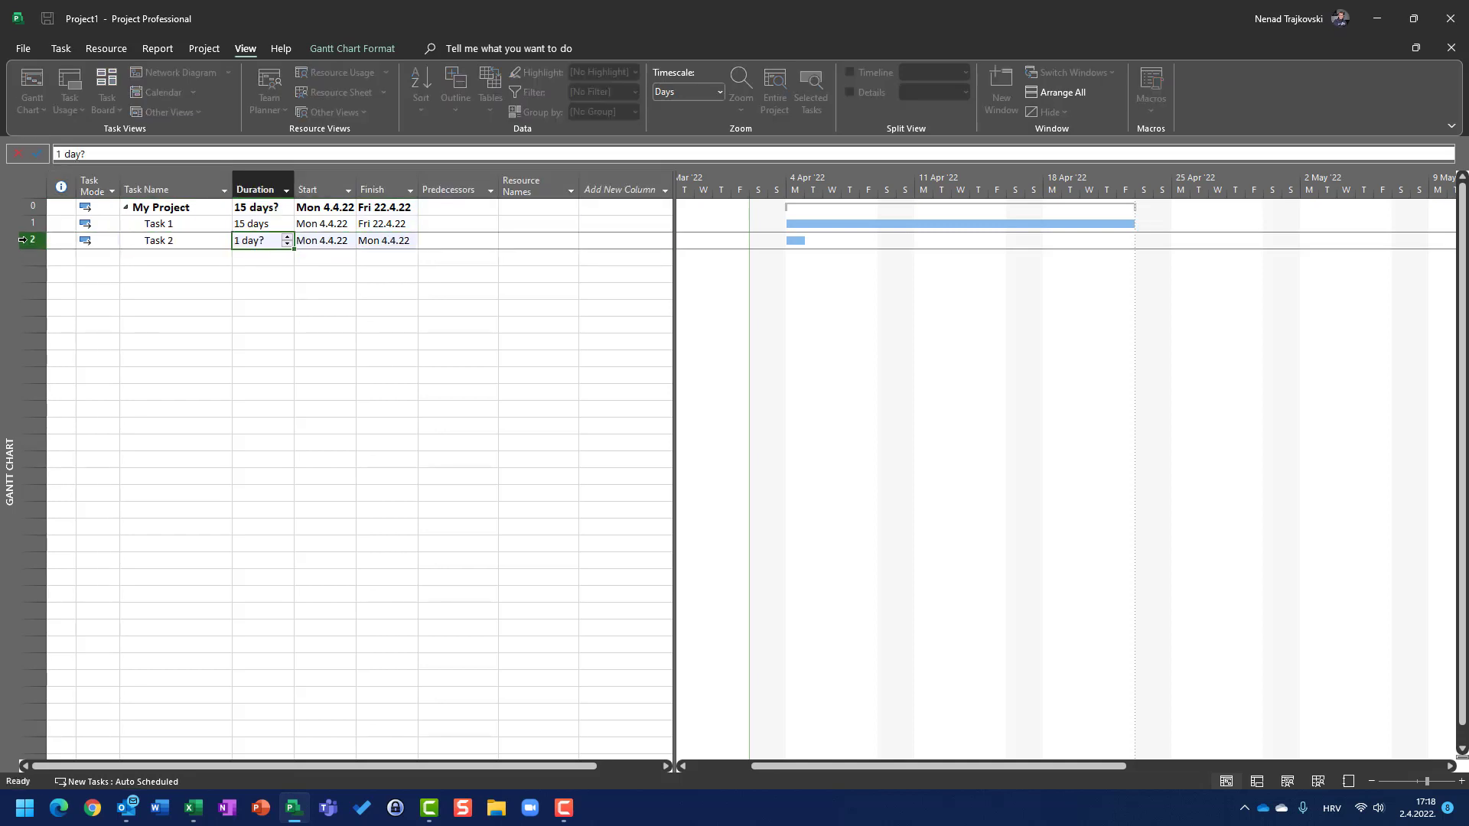
key("Up")
type("2")
key("Return")
Give the new Task 2 a duration of 3 days and link it to predecessor 1.
type("3")
key("Tab")
key("Tab")
key("Tab")
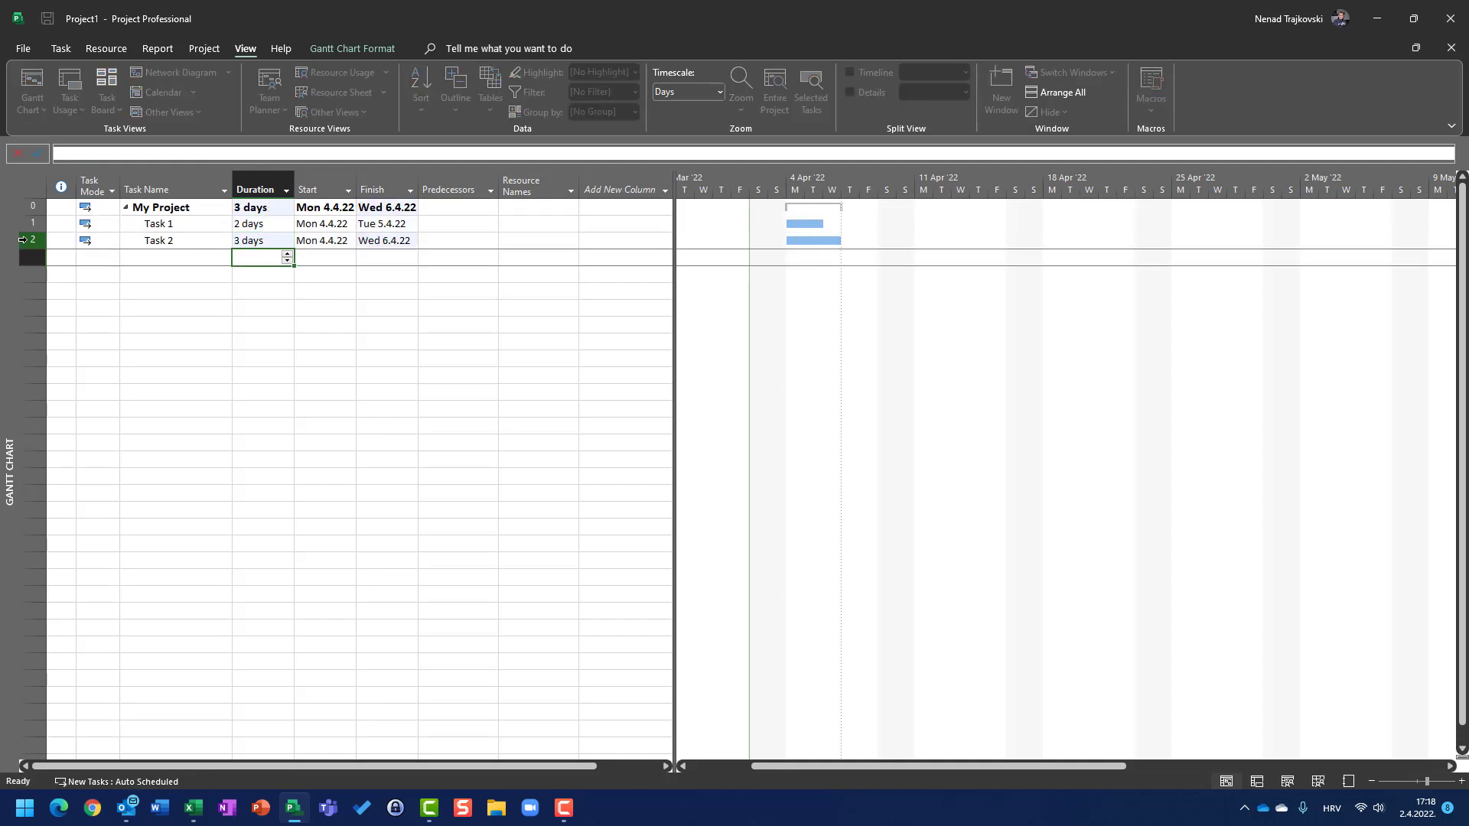
type("1")
key("Tab")
key("Return")
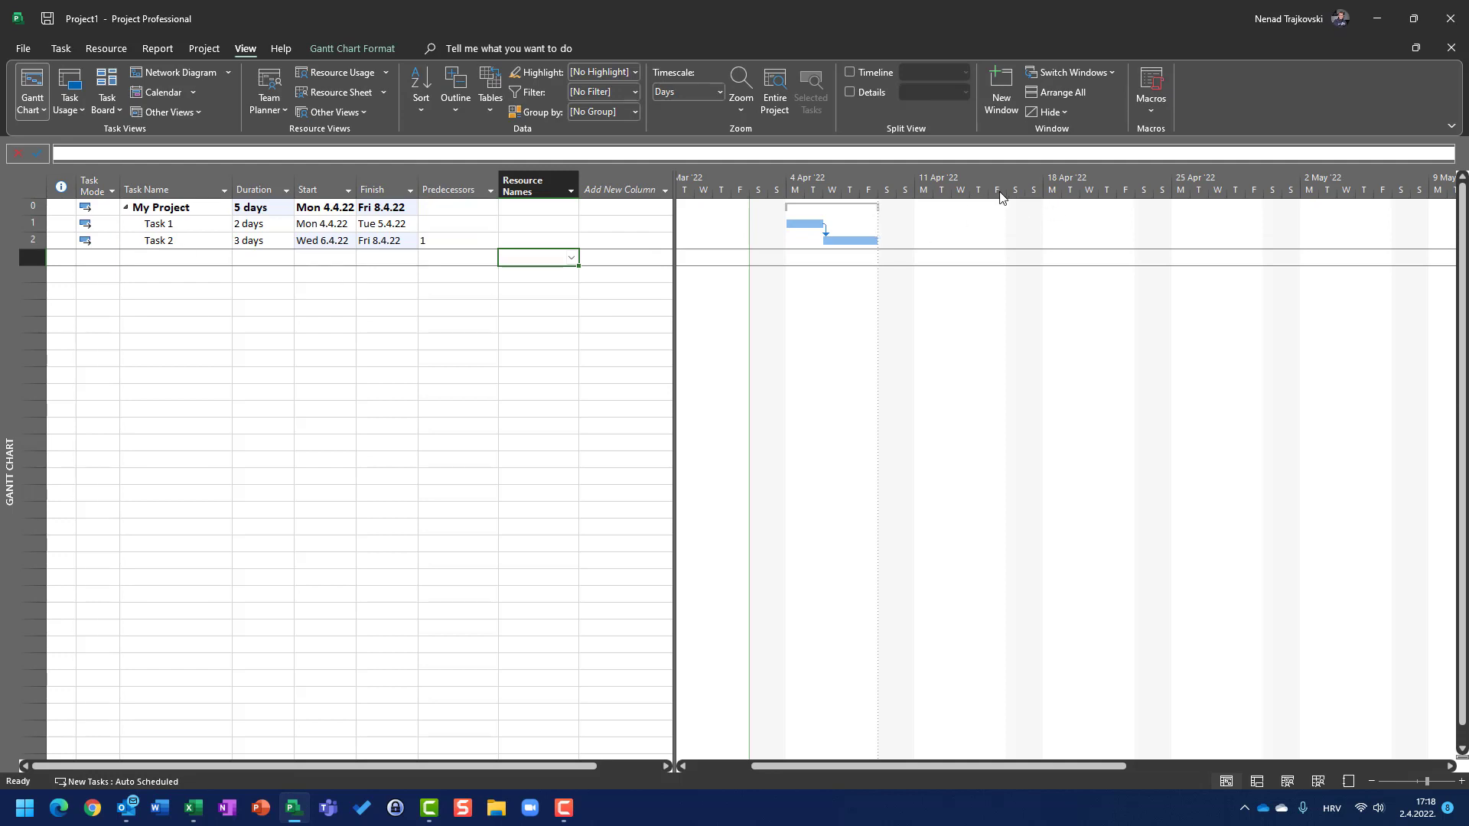
Constrain Task 2 to Must Finish On Fri 15.4.2022 and continue with that constraint despite the possible conflict.
double_click(38, 241)
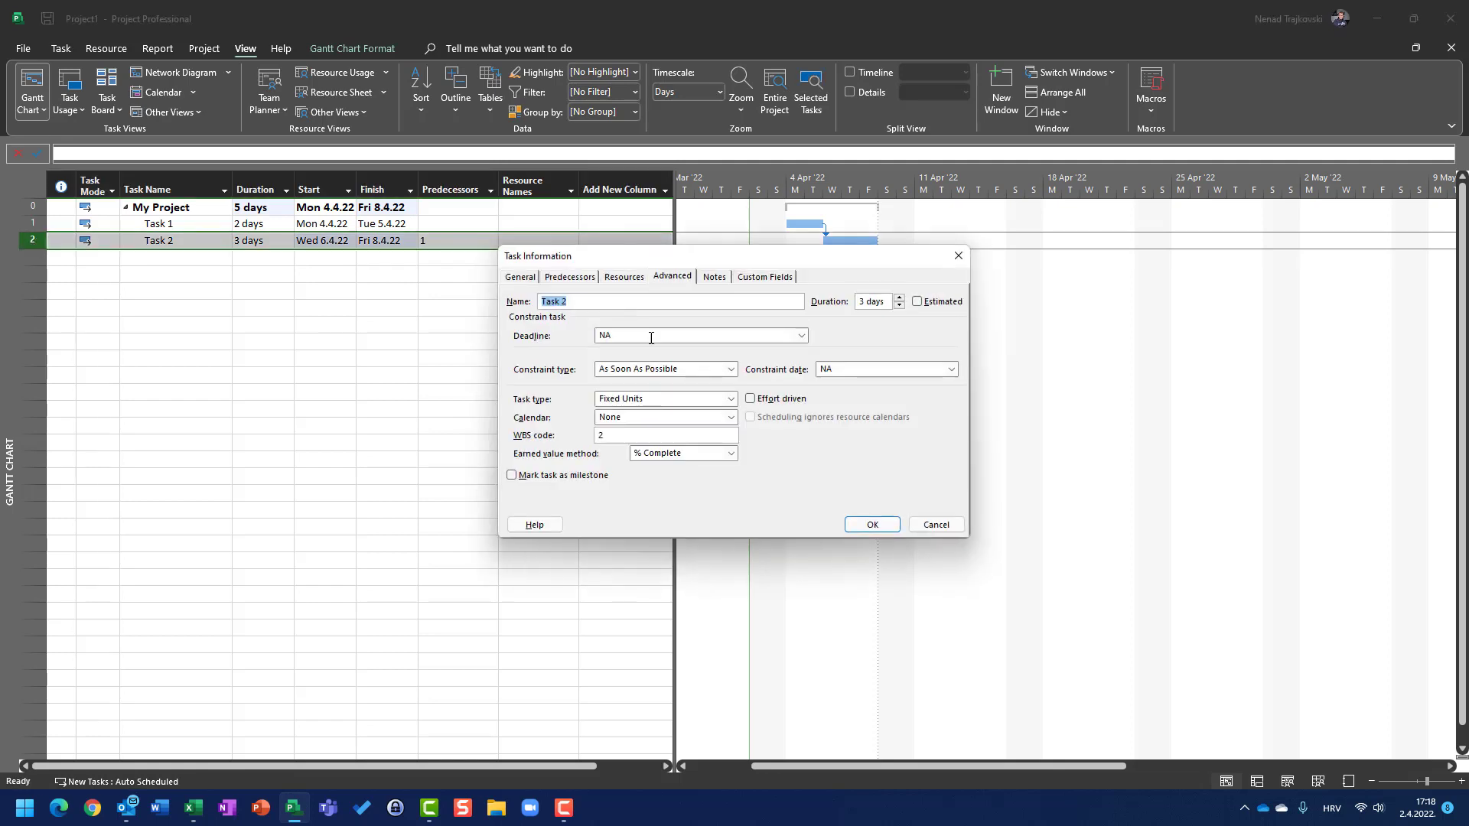
left_click(719, 369)
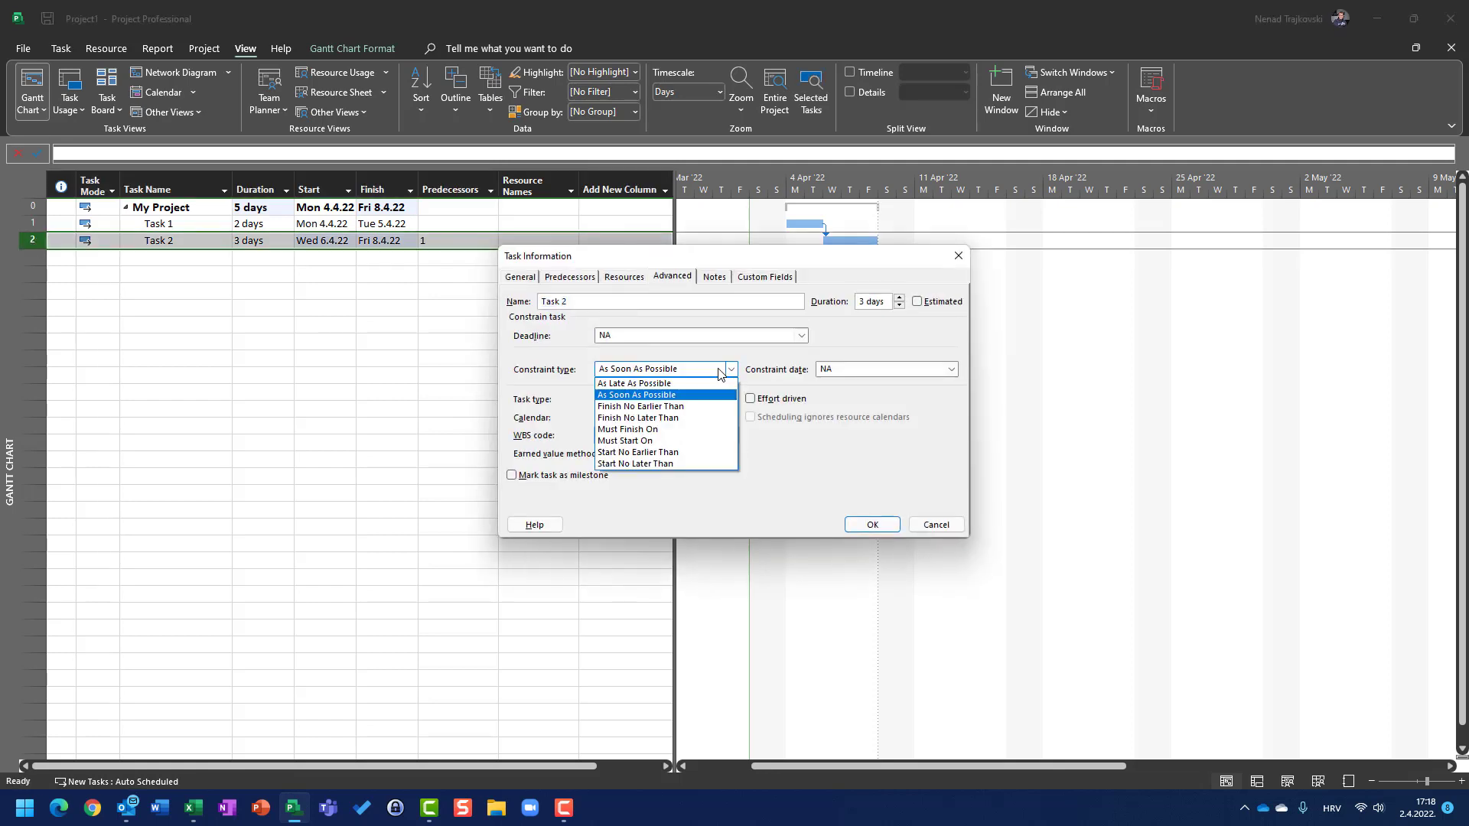
left_click(642, 430)
left_click(951, 369)
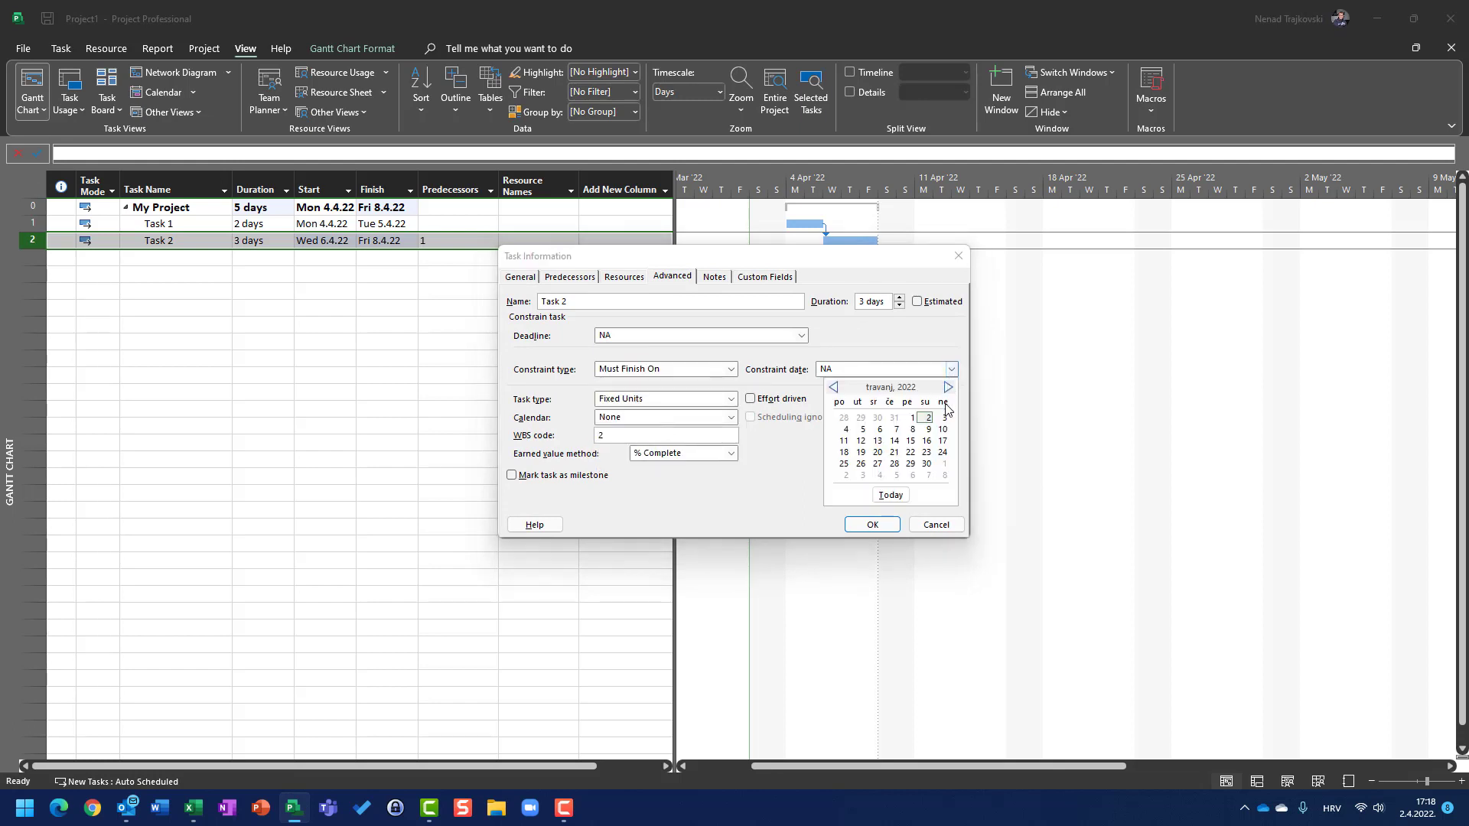
left_click(911, 442)
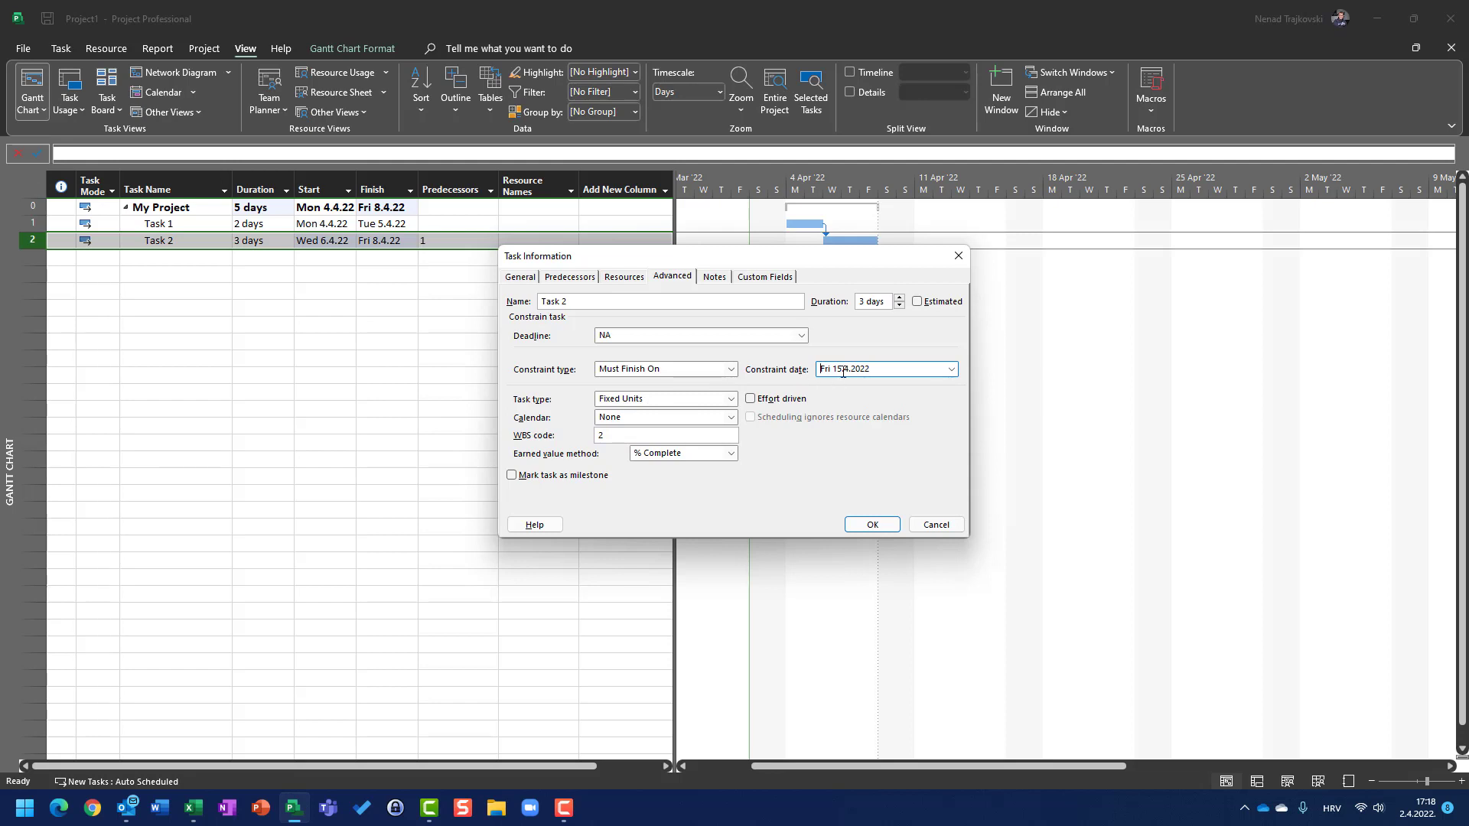
left_click(869, 527)
left_click(608, 433)
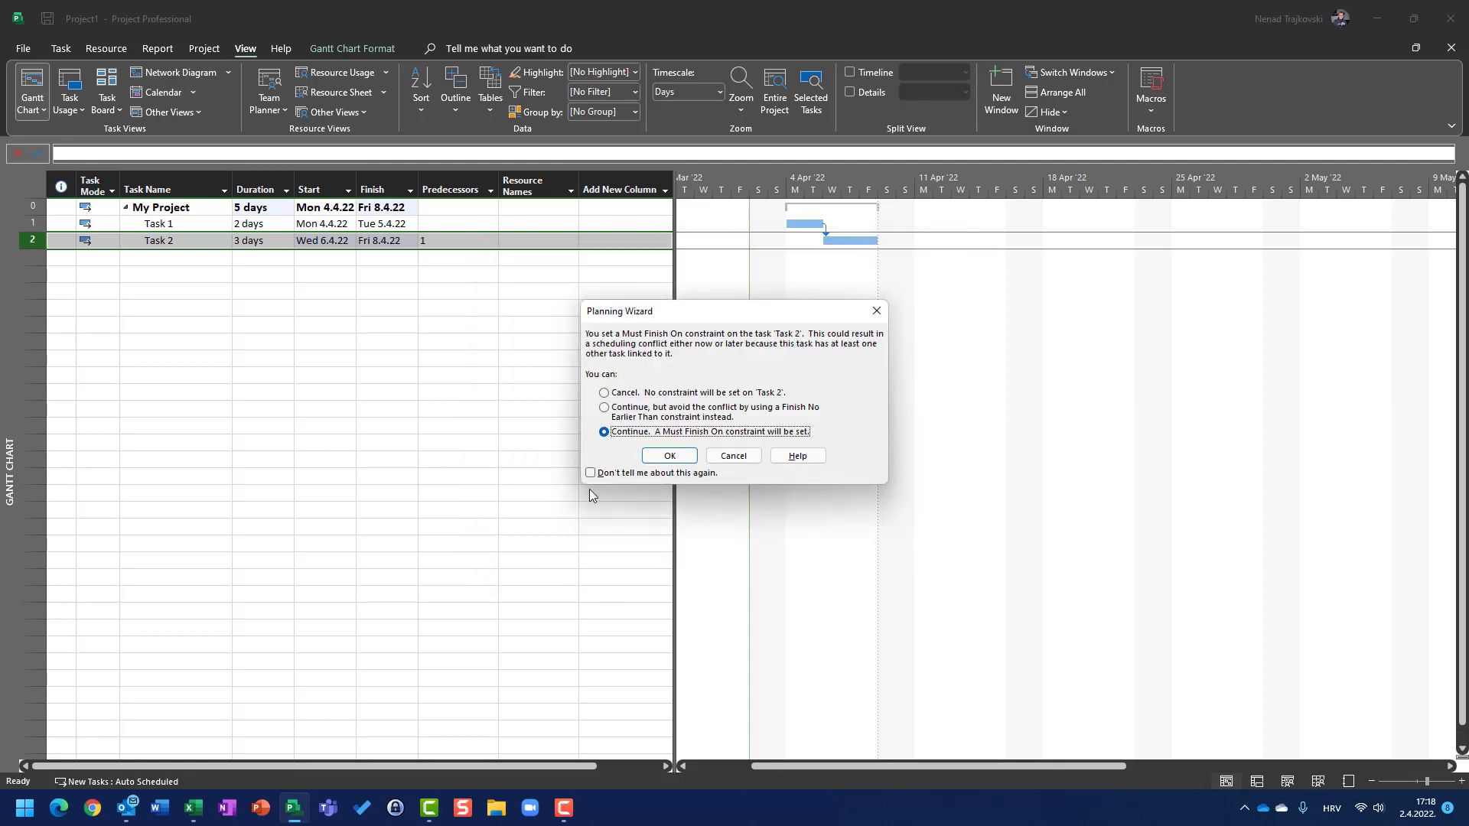
left_click(669, 456)
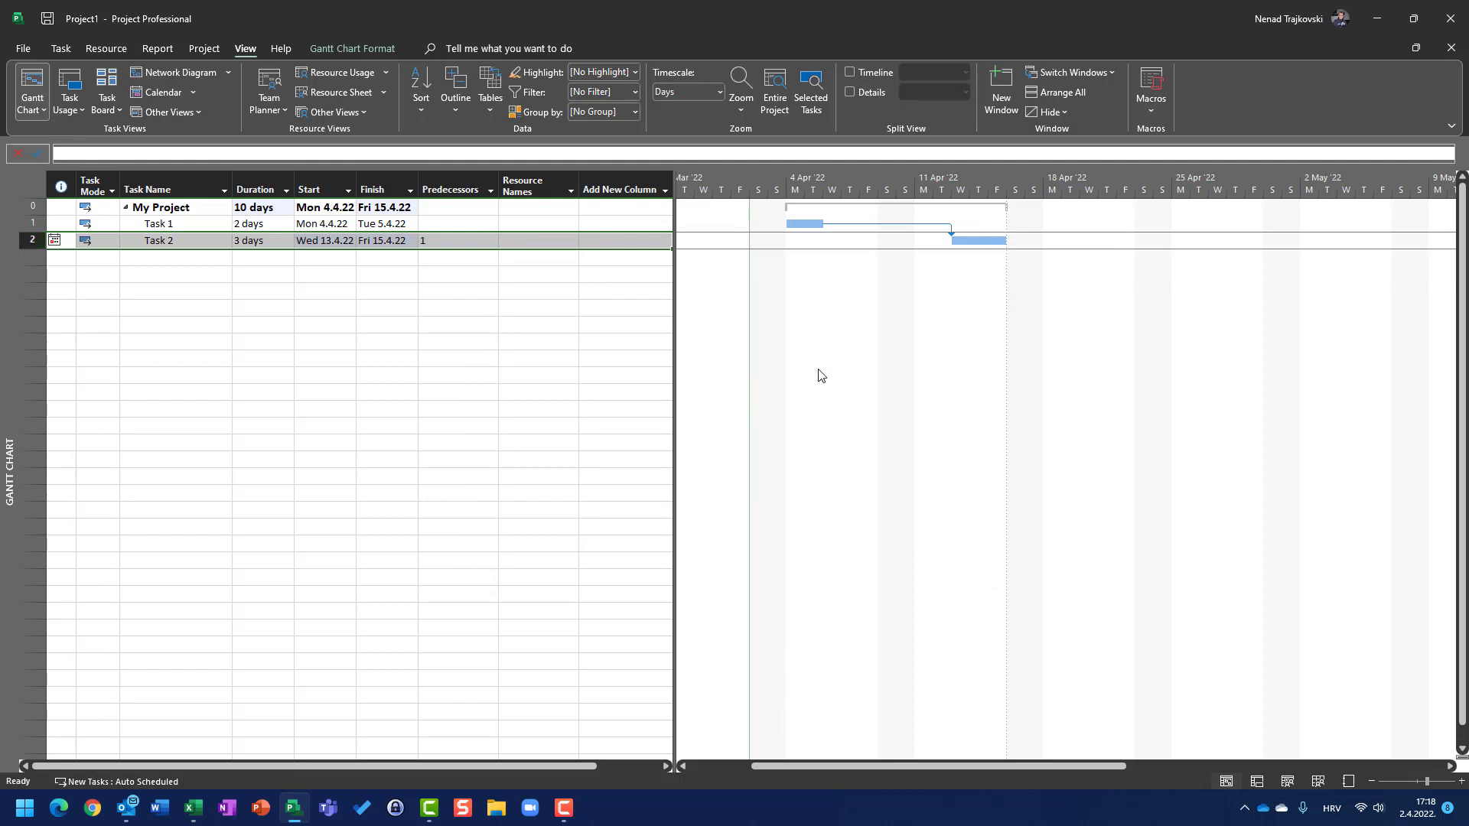
Shorten Task 1's duration to 1 day and set Task 2's duration to 4 days.
left_click(246, 225)
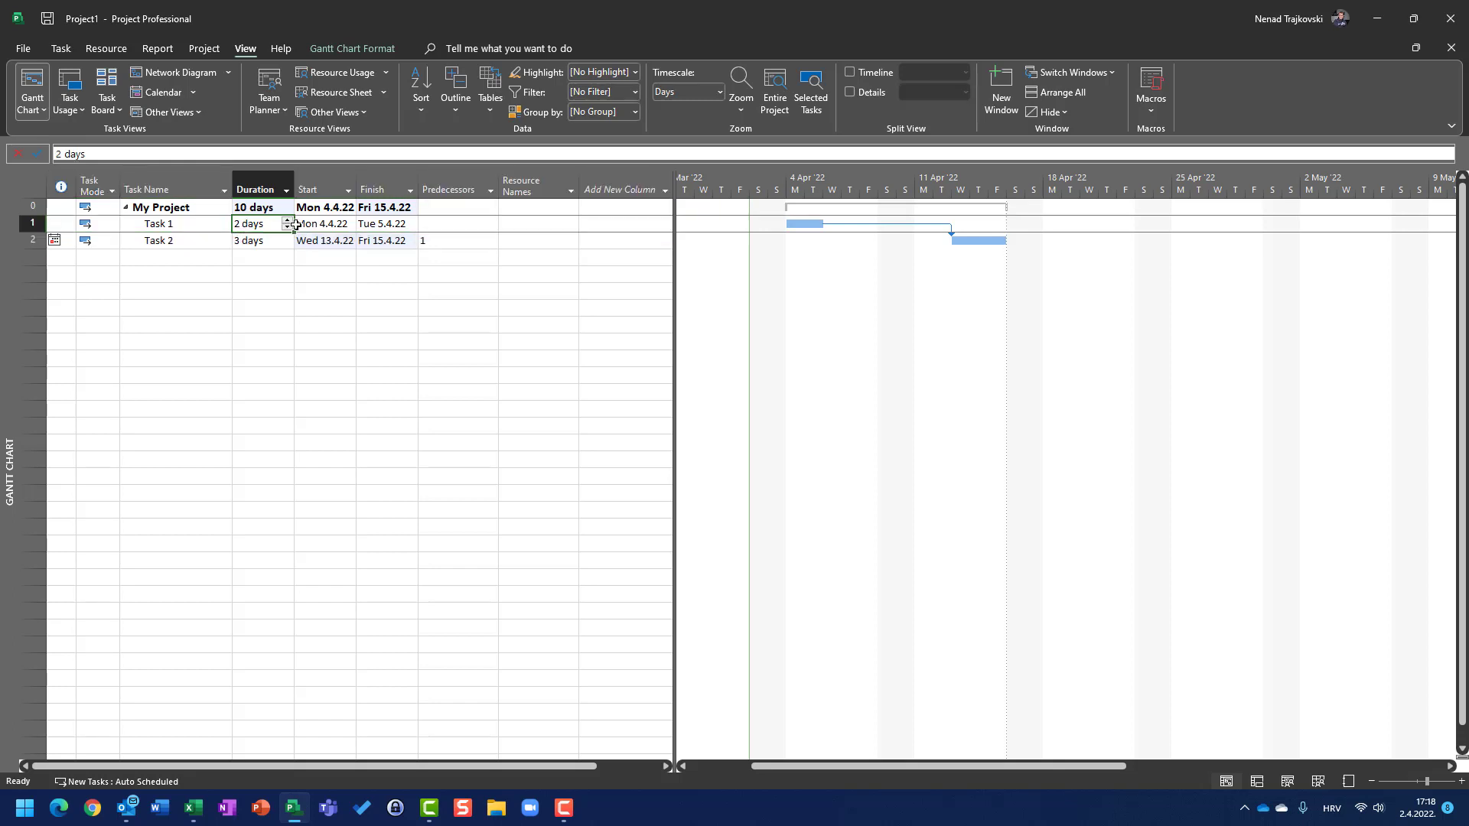
type("1")
key("Return")
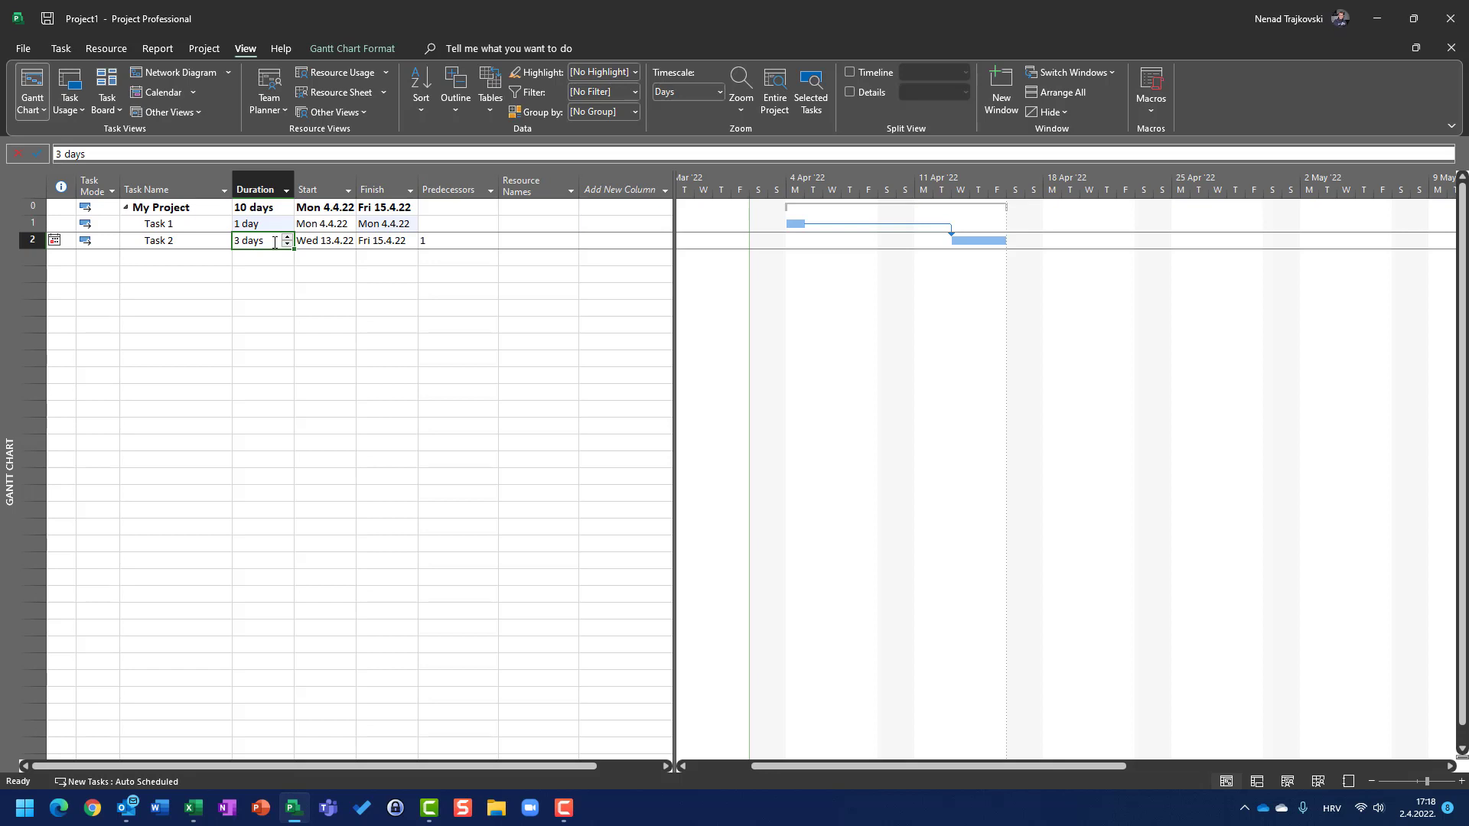
type("4")
key("Return")
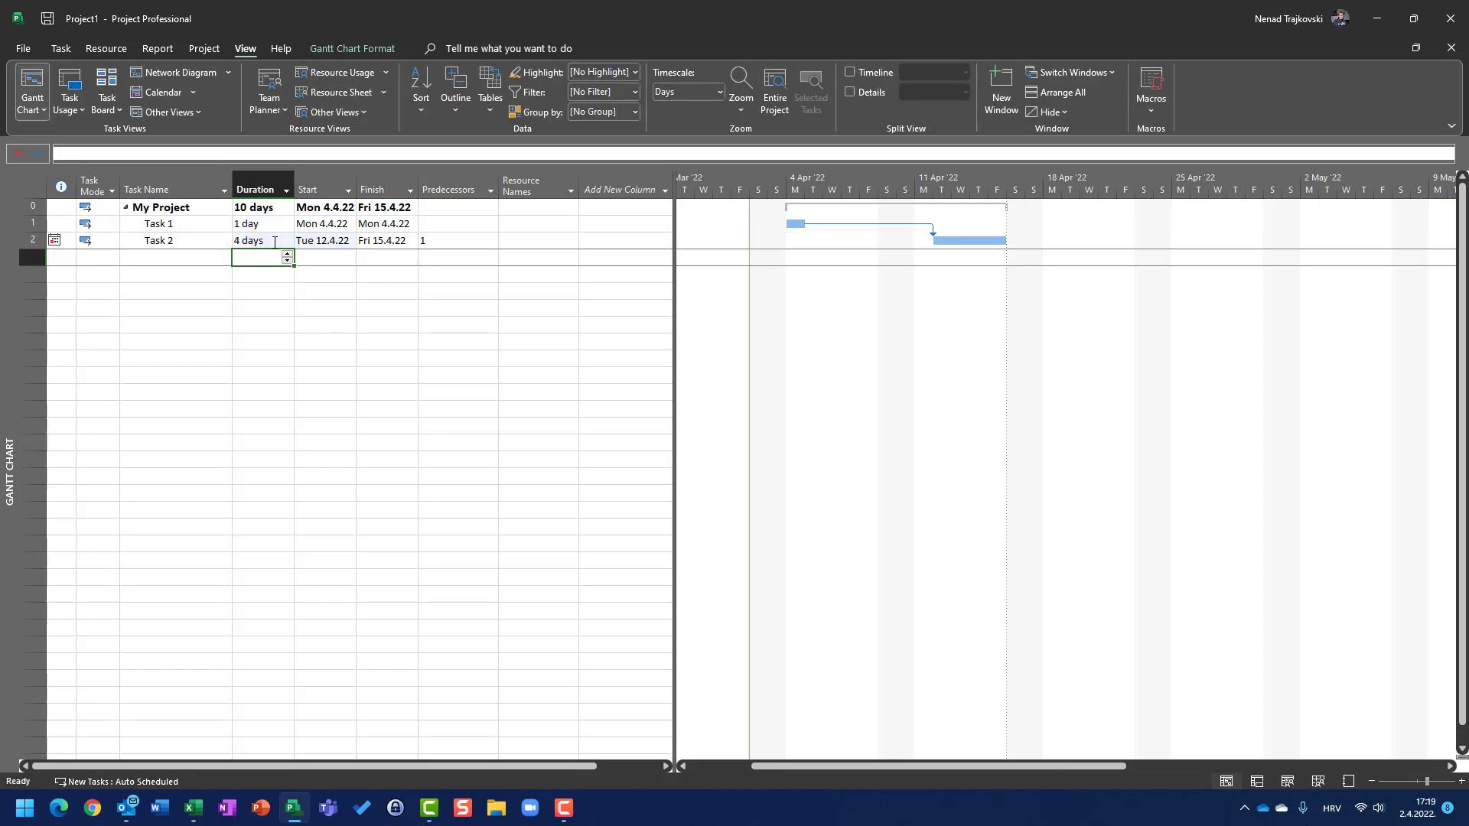
Set the duration of the Must Finish On task, Task 2, to 5 days.
left_click(275, 242)
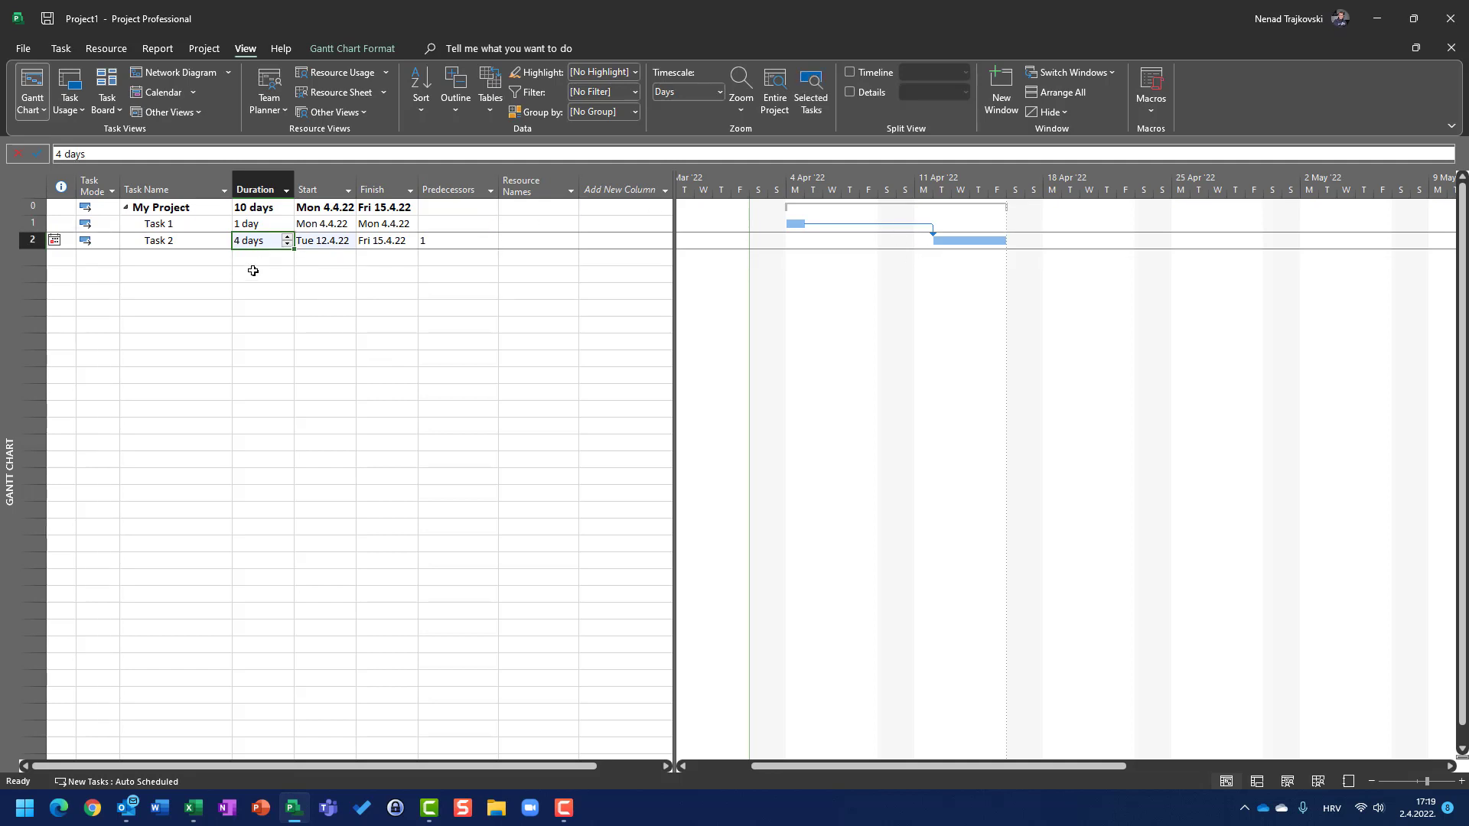
left_click(394, 241)
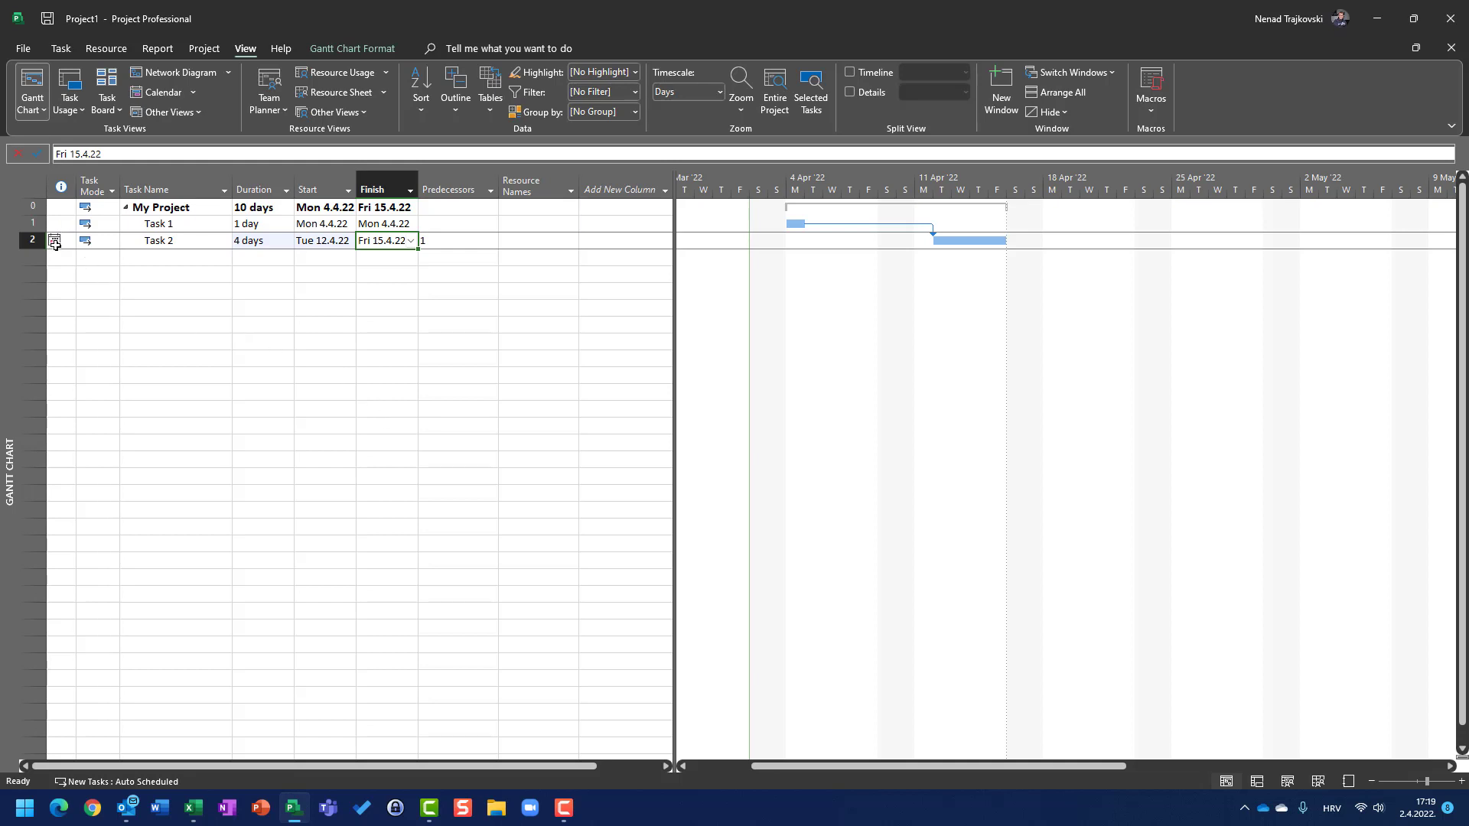
left_click(264, 240)
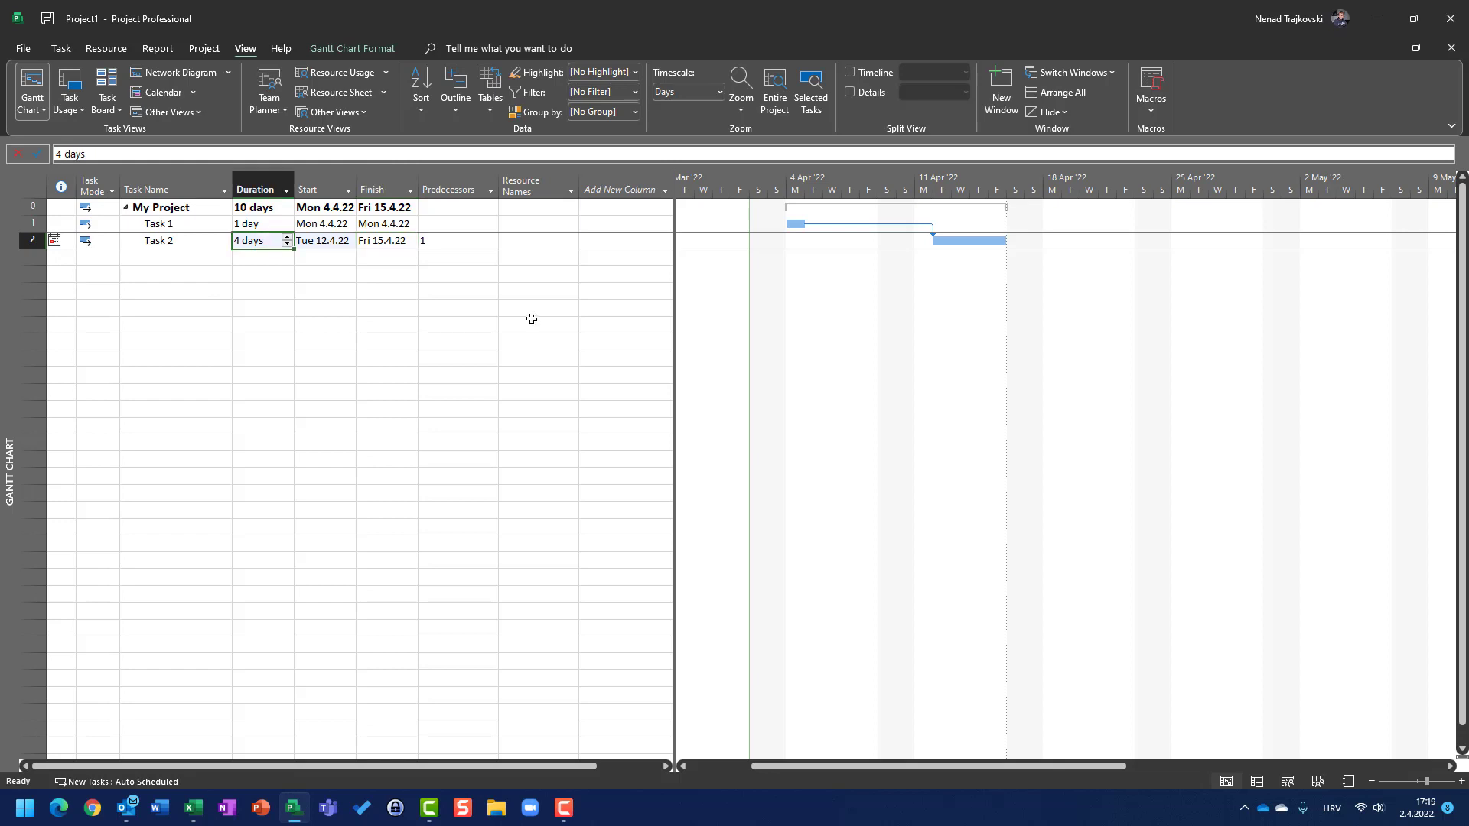
type("5")
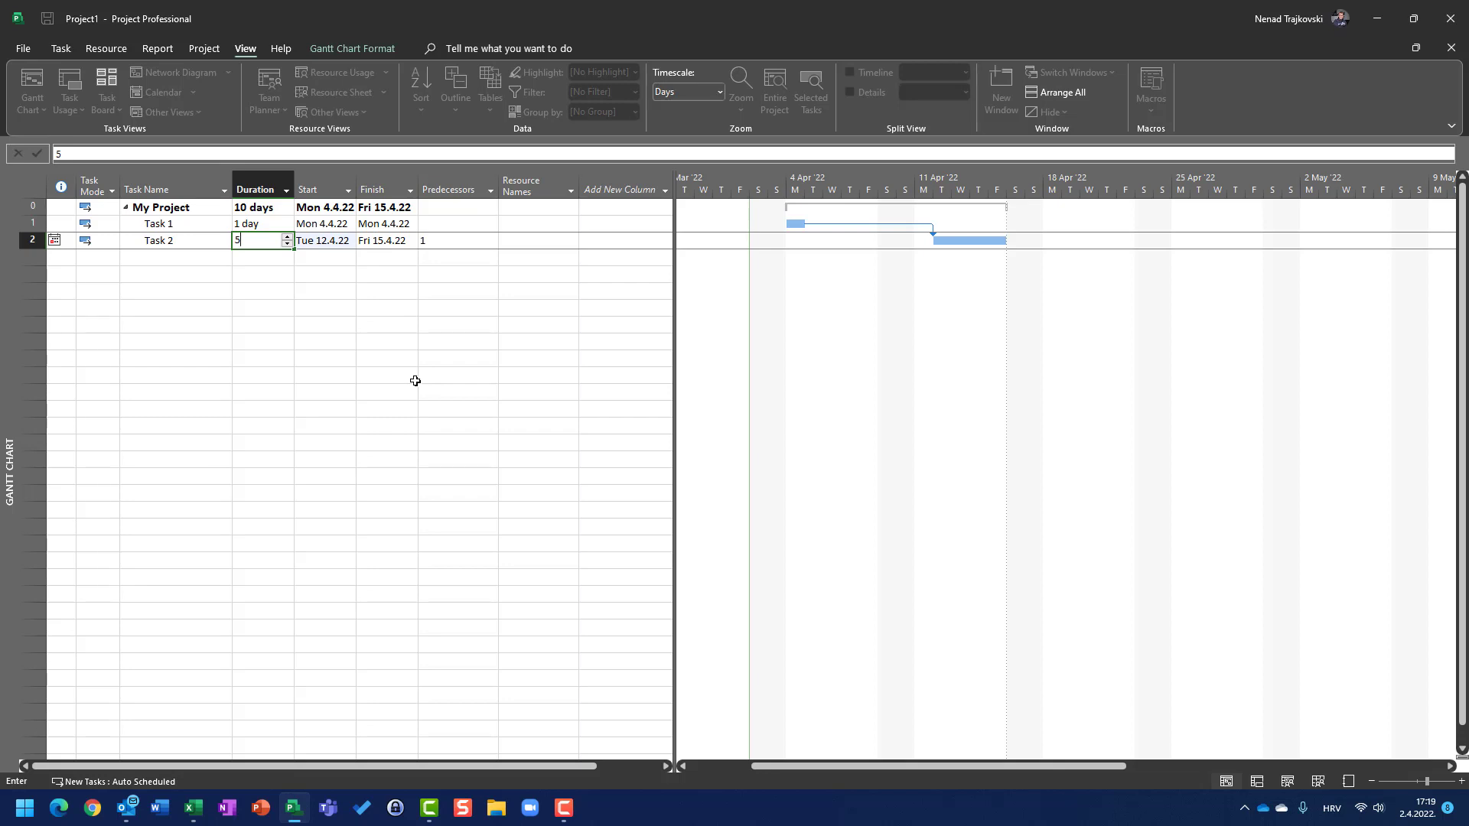
key("Return")
Lengthen Task 1's duration in successive stages to 3, 4 and 5 days.
key("Up")
key("Up")
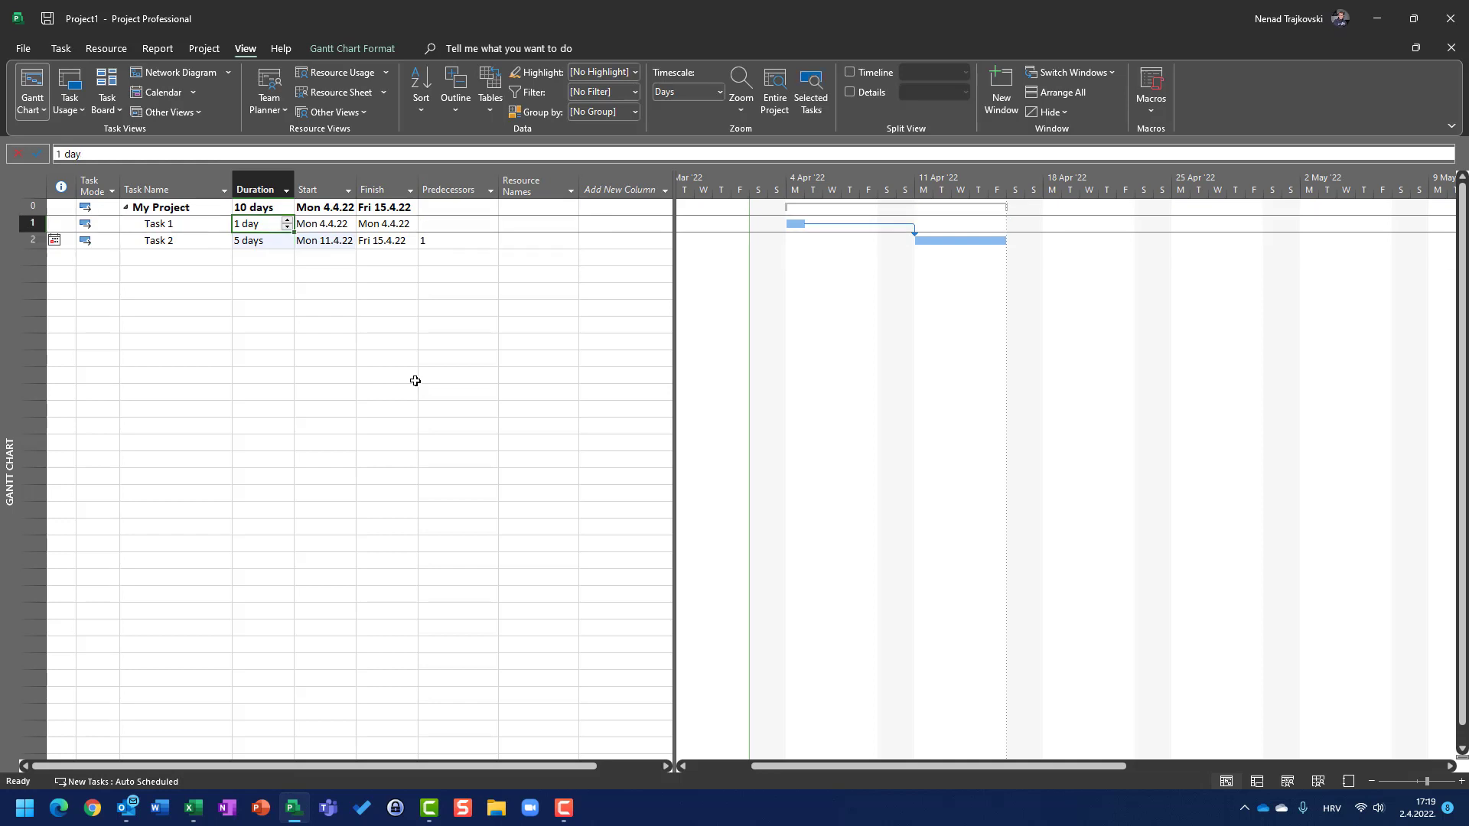
type("4")
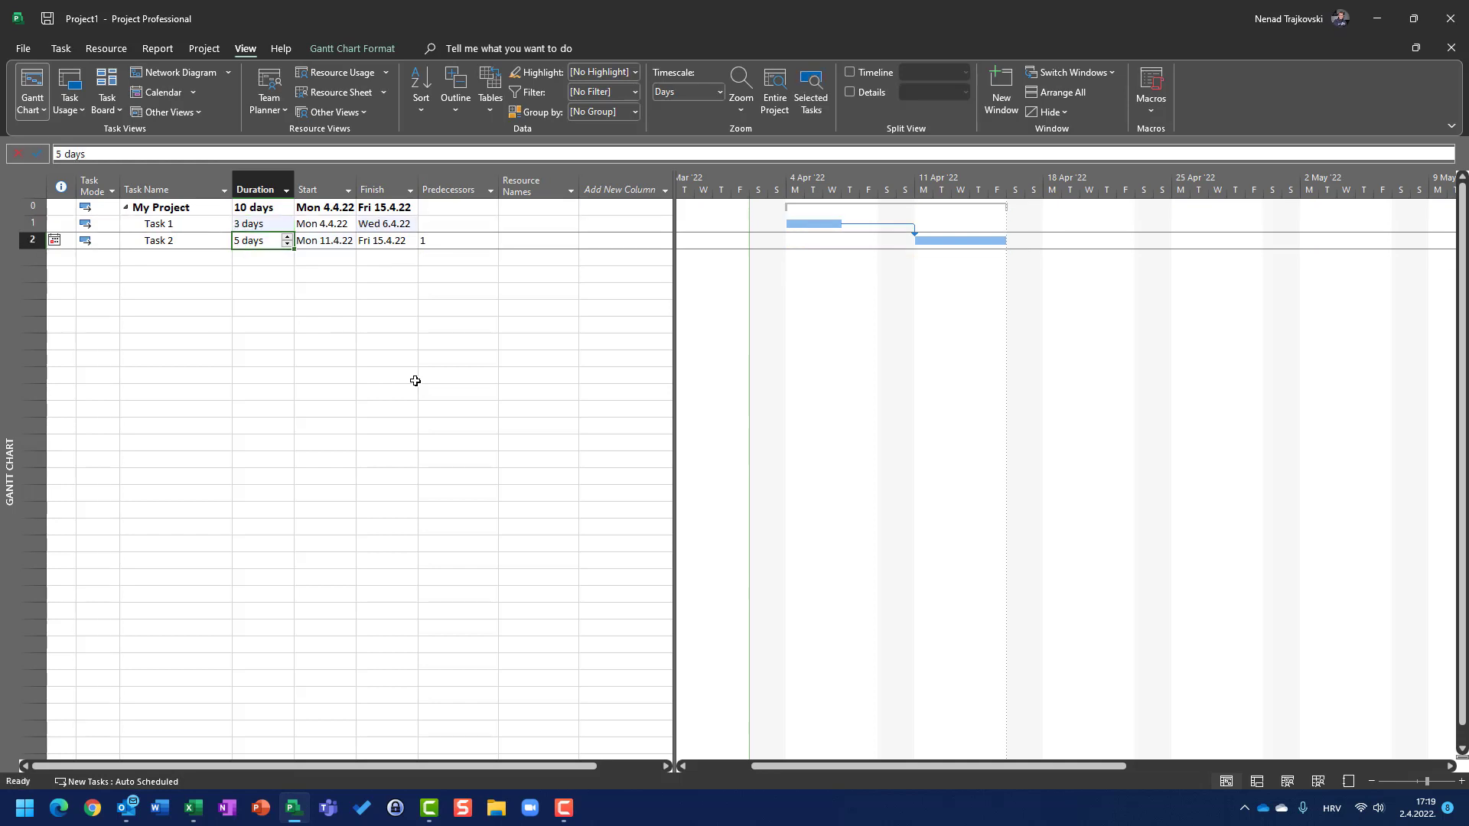
key("Return")
key("Up")
type("5")
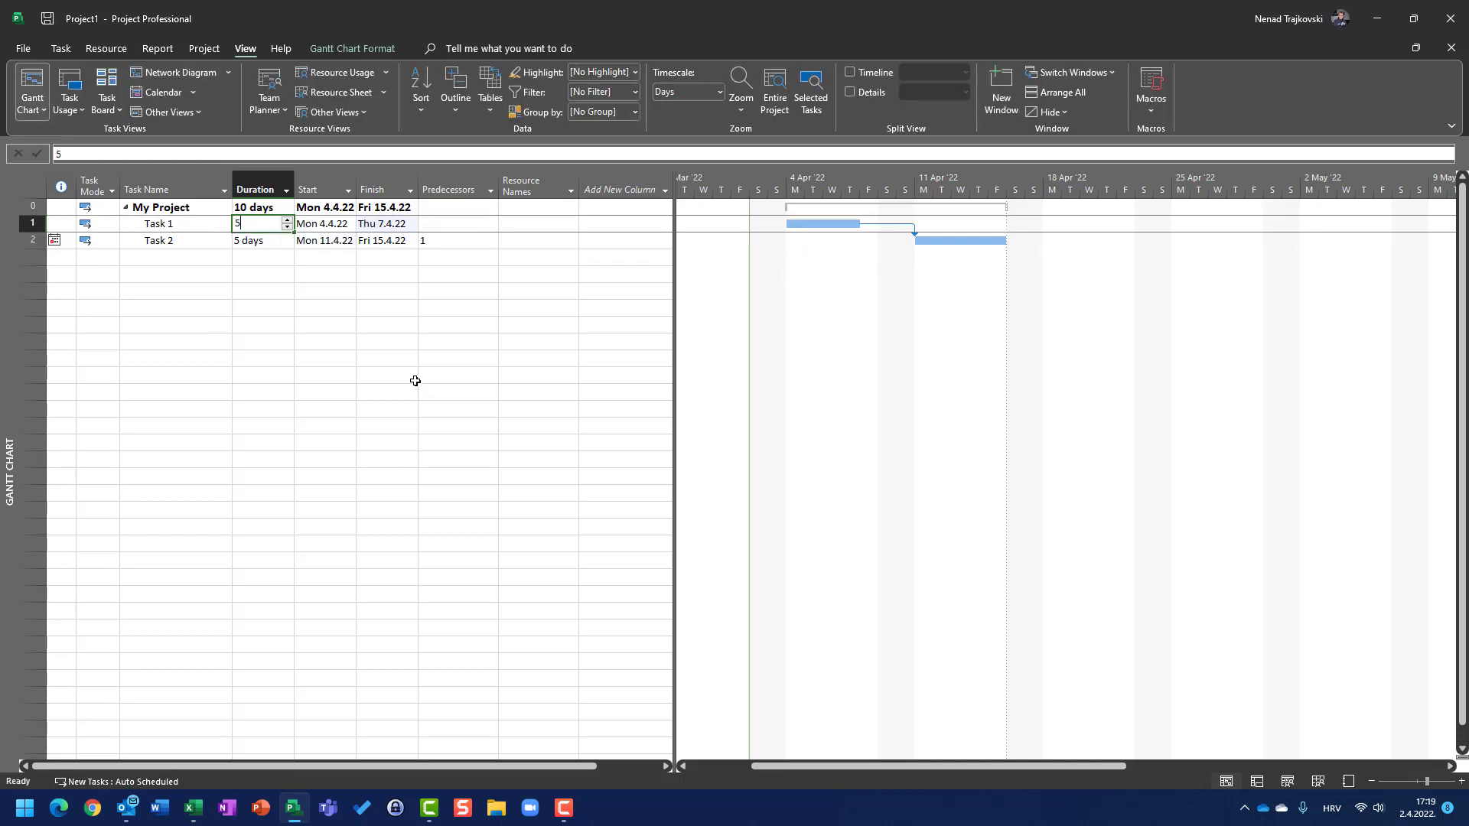
key("Return")
Set Task 1's duration to 6 days and continue by allowing the scheduling conflict.
key("Up")
type("8")
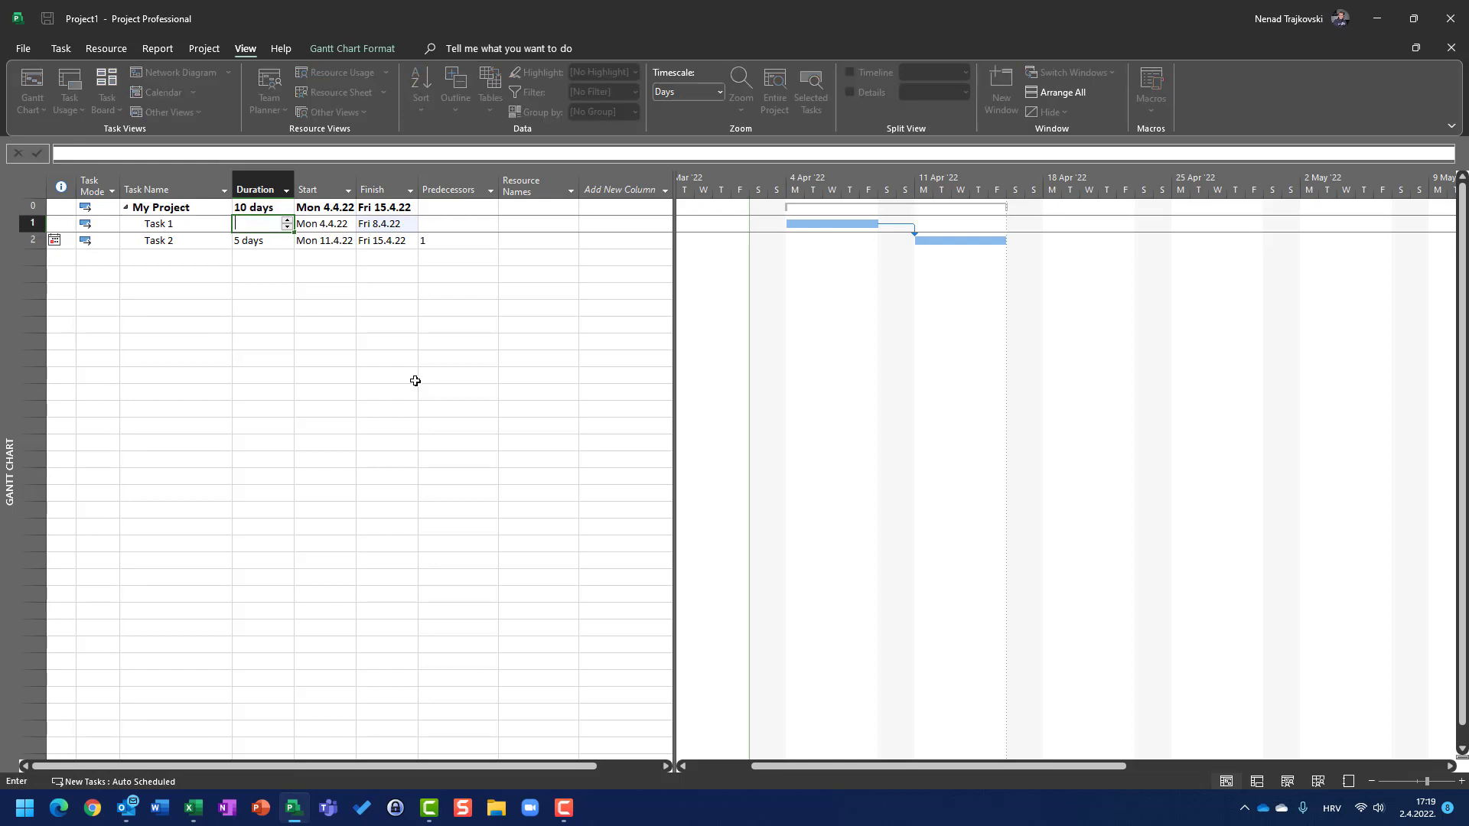
type("6")
key("Return")
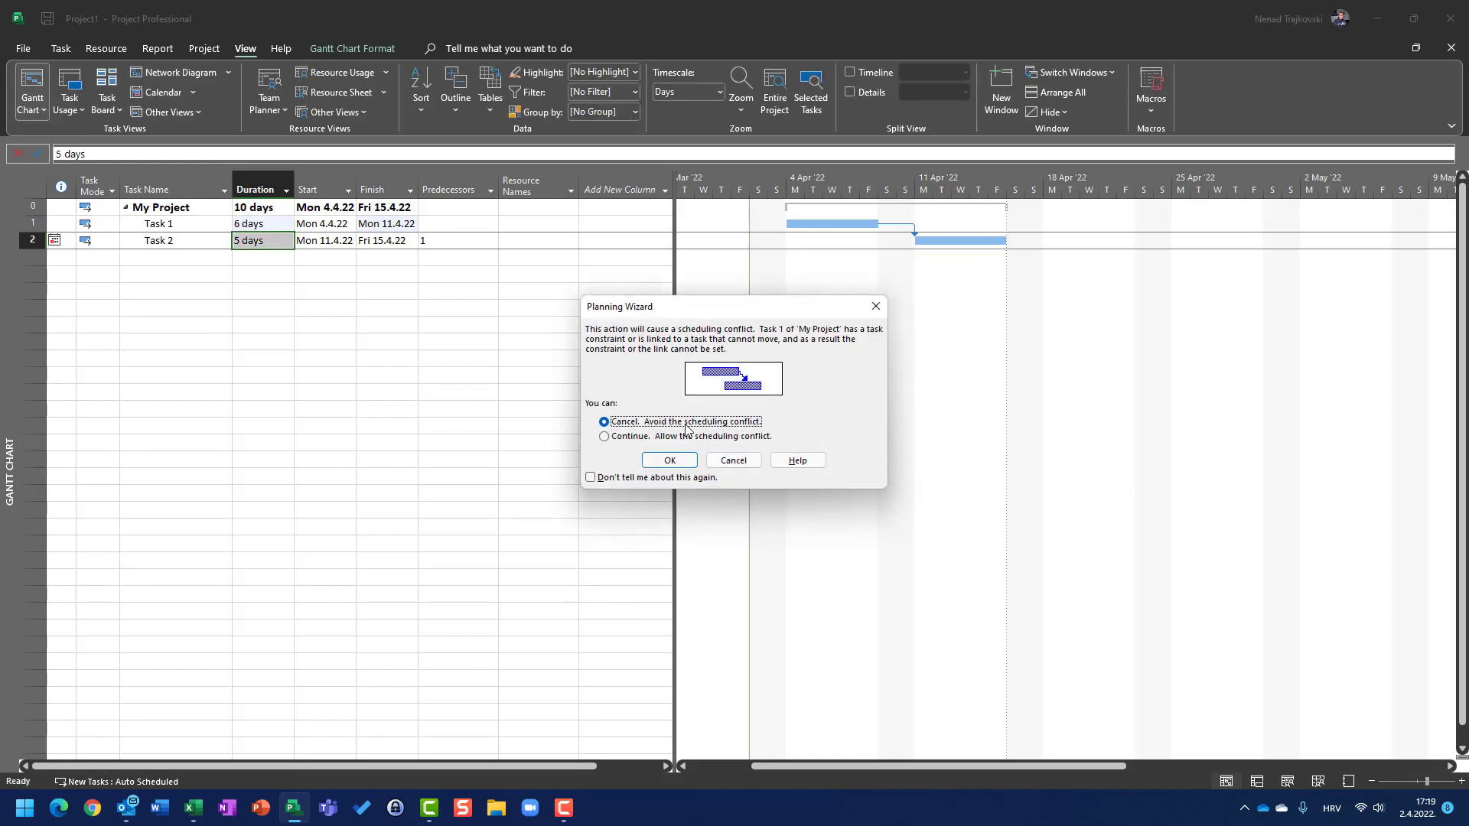
left_click(684, 438)
left_click(671, 460)
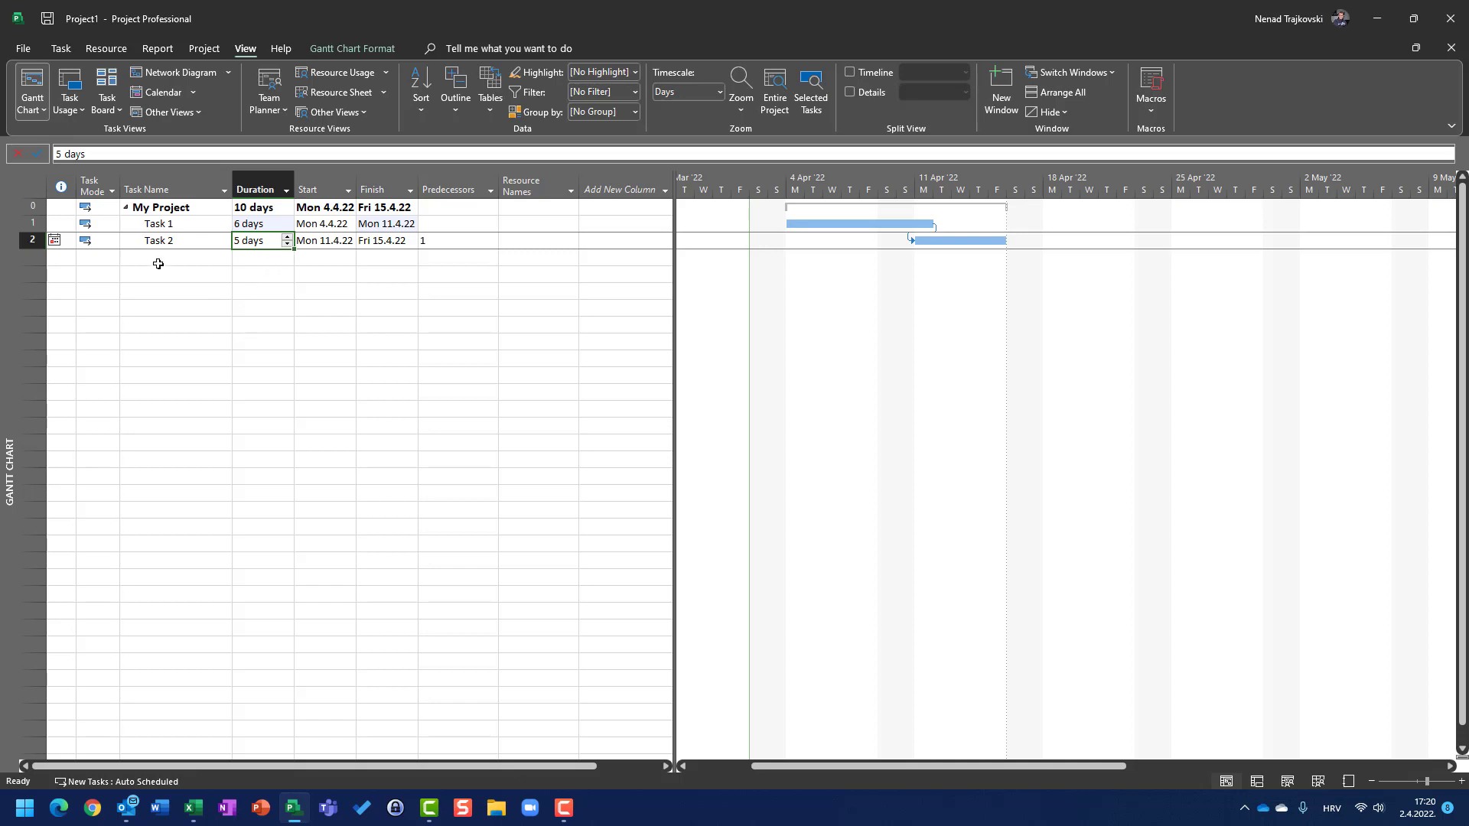
Extend the duration of predecessor Task 1 to 10 days.
left_click(254, 224)
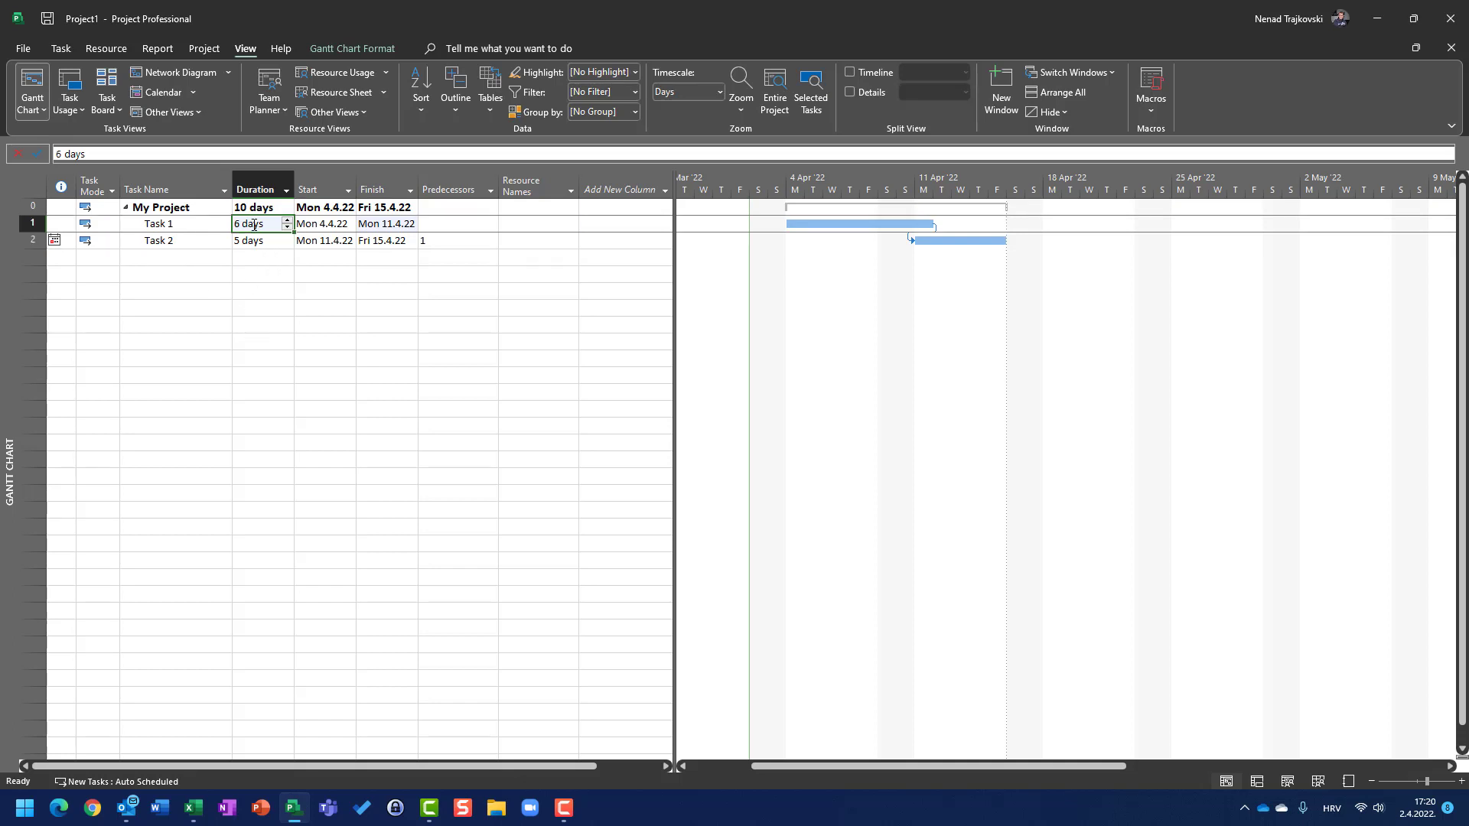
type("10")
key("Return")
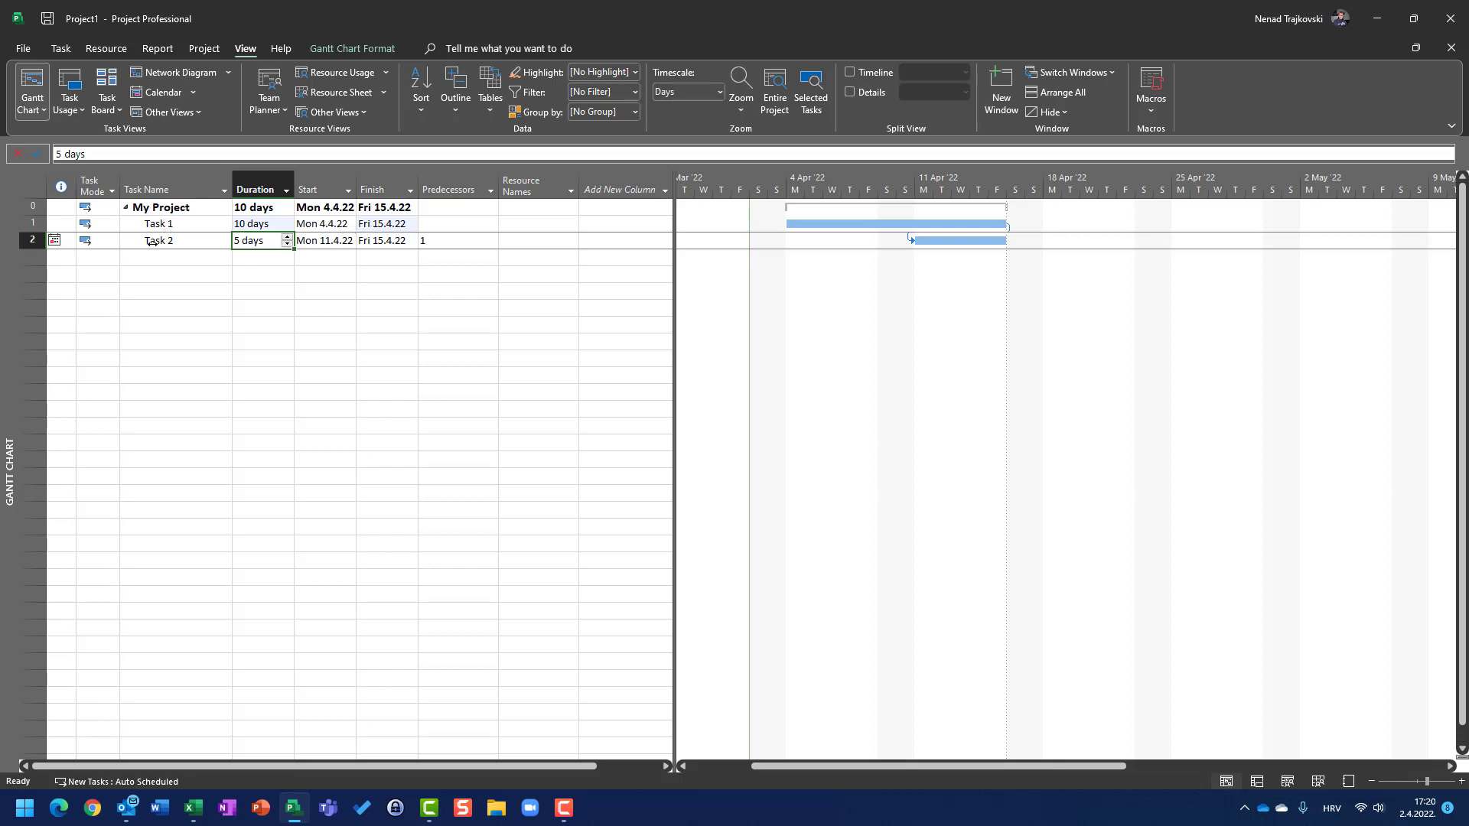
Reduce Task 2's duration to 4 days while Task 1 overlaps it.
left_click(380, 242)
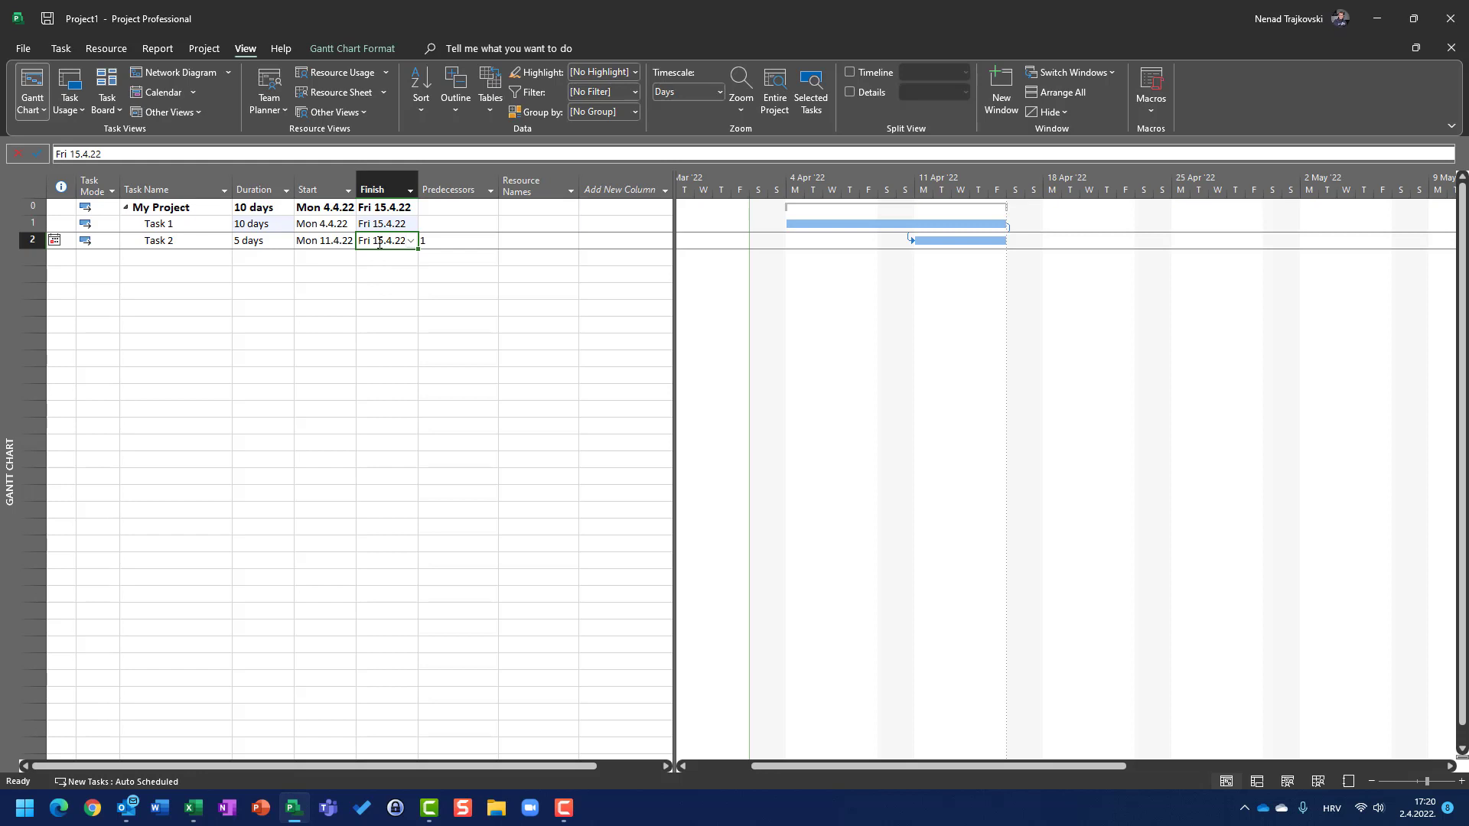
left_click(263, 242)
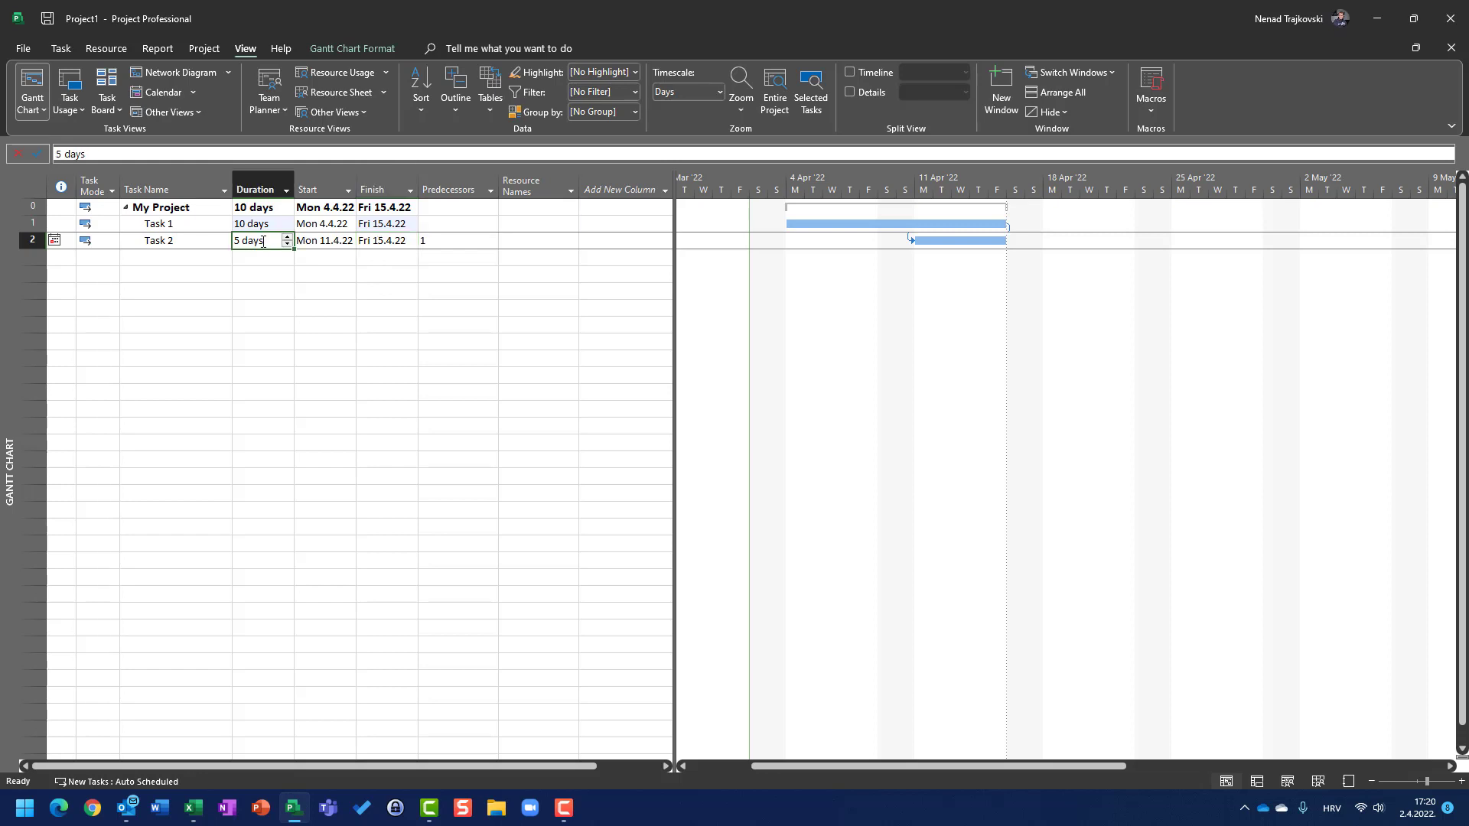
key("BackSpace")
key("BackSpace")
key("BackSpace")
key("BackSpace")
key("BackSpace")
key("BackSpace")
type("4")
key("Return")
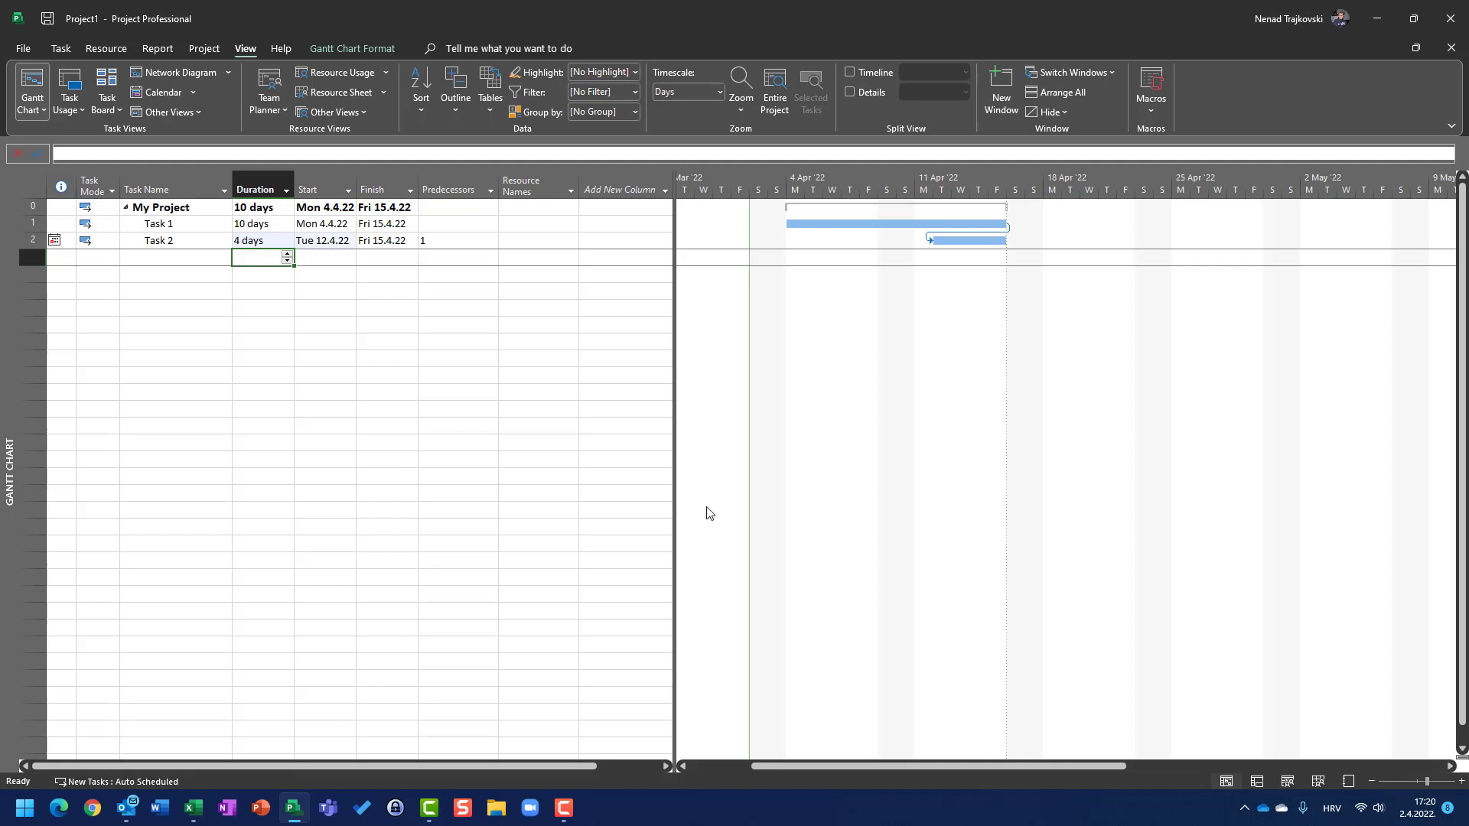
Review the available constraint types in Task 2's advanced task information and close it without changing anything.
left_click(162, 244)
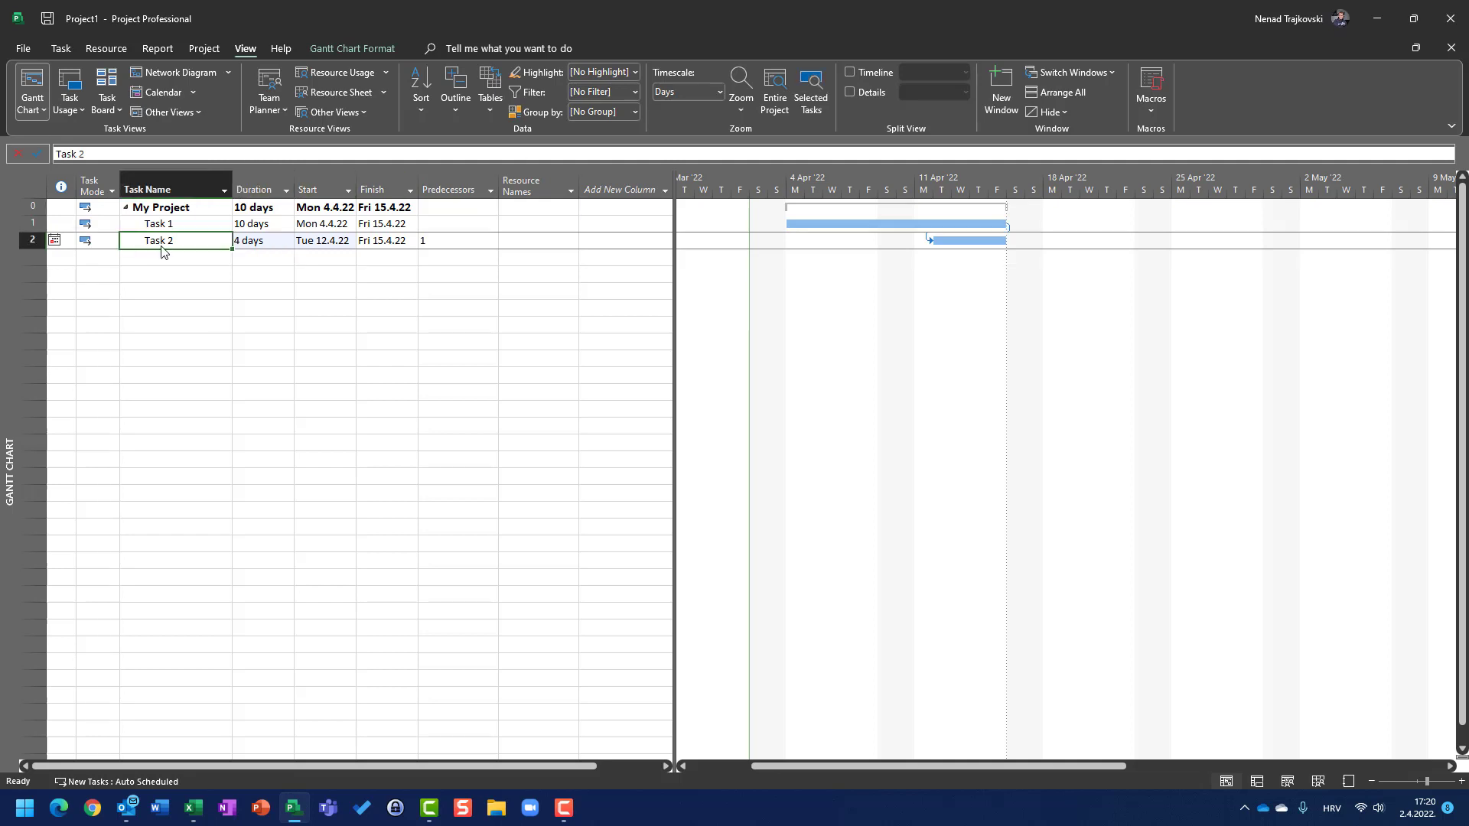
double_click(161, 248)
left_click(609, 372)
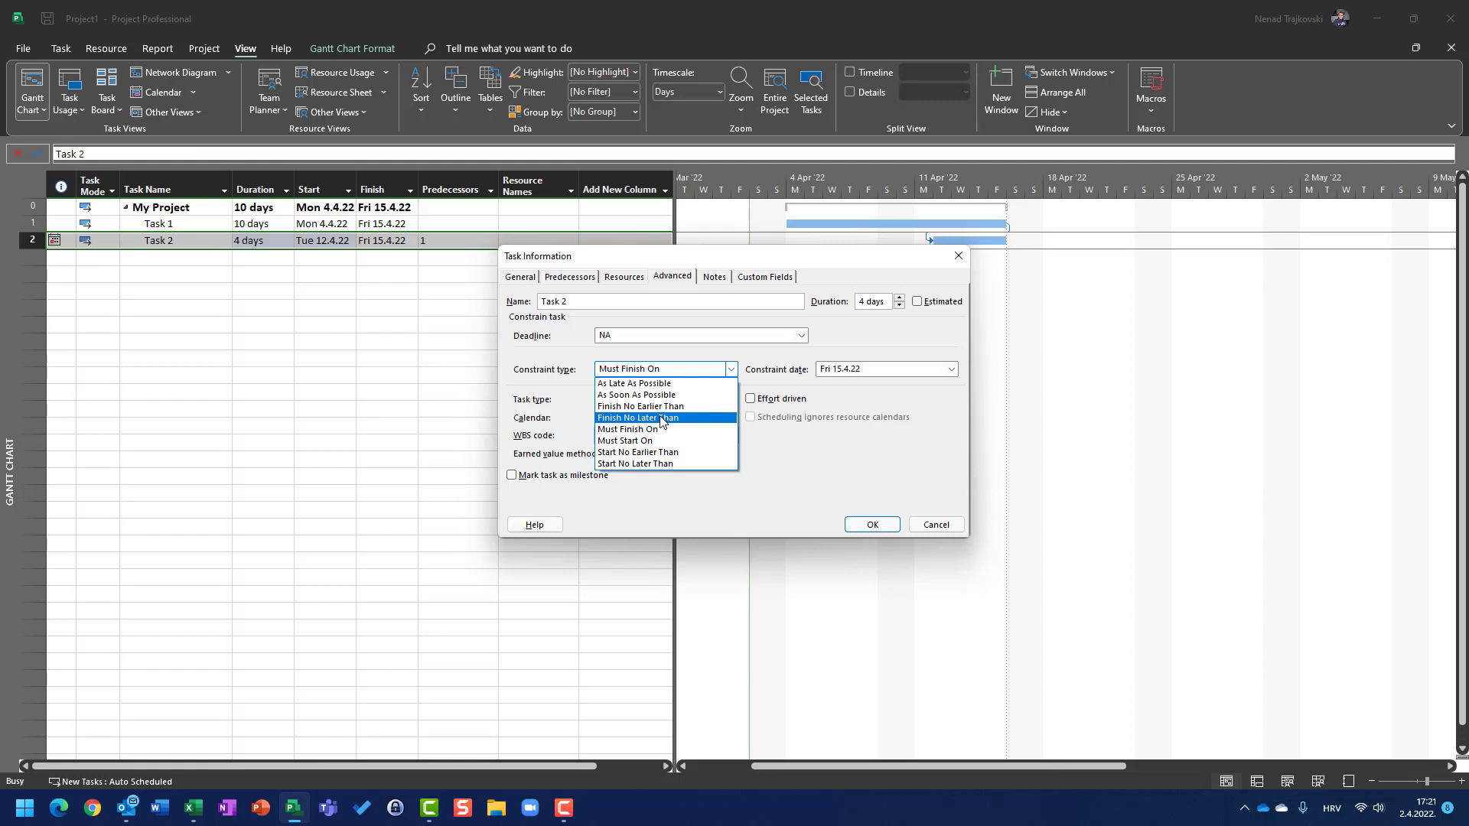
left_click(301, 464)
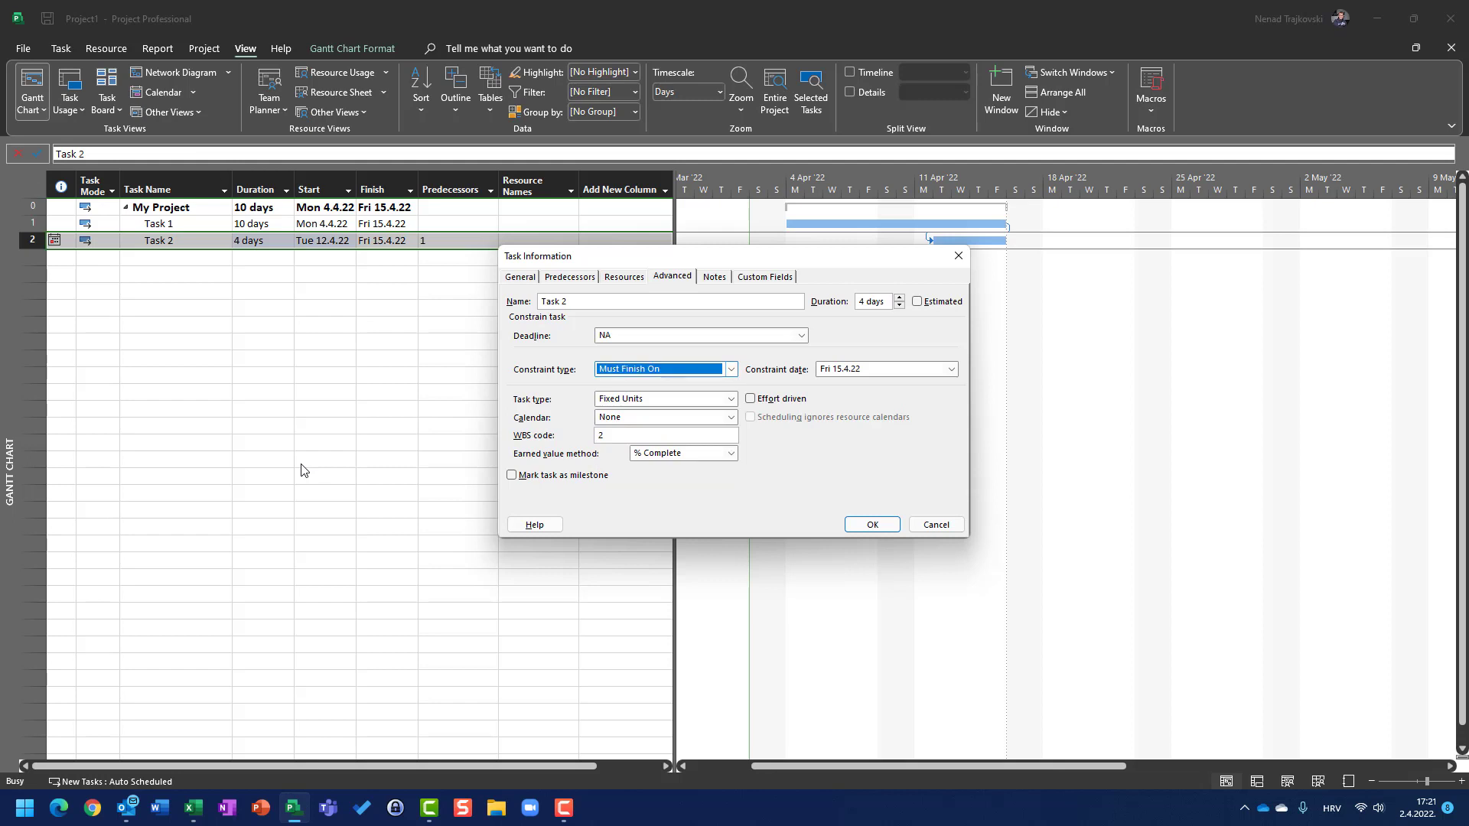
left_click(937, 524)
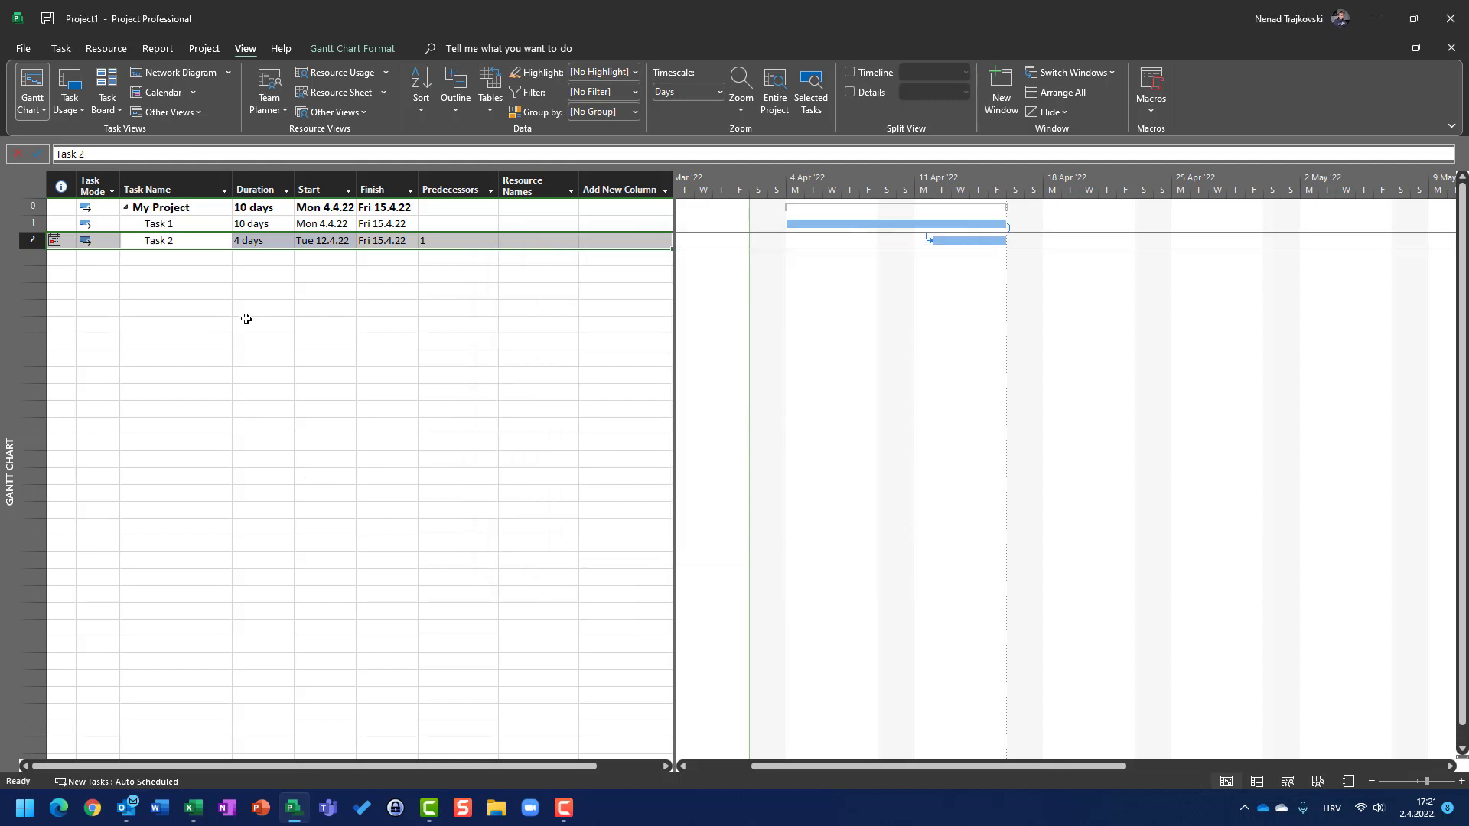